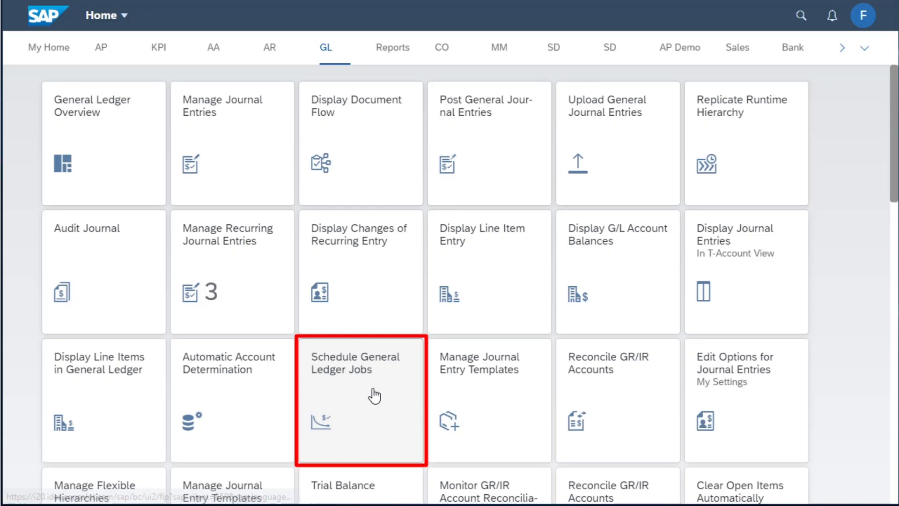
Open Schedule General Ledger Jobs and create a new job based on the Foreign Currency Valuation template
click(374, 395)
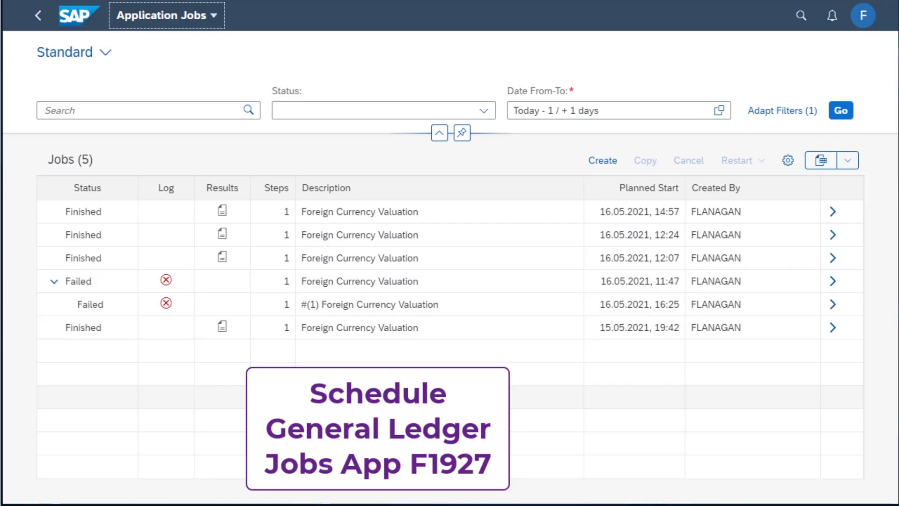
click(601, 164)
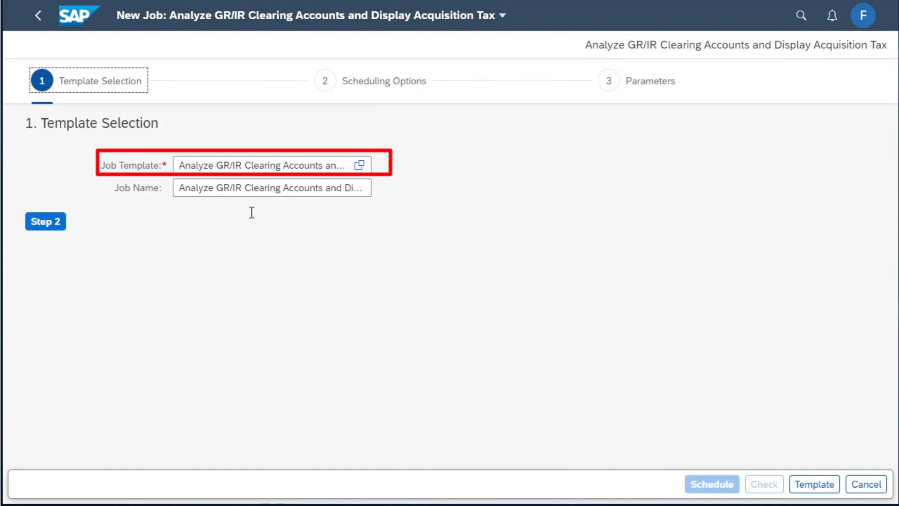
click(361, 167)
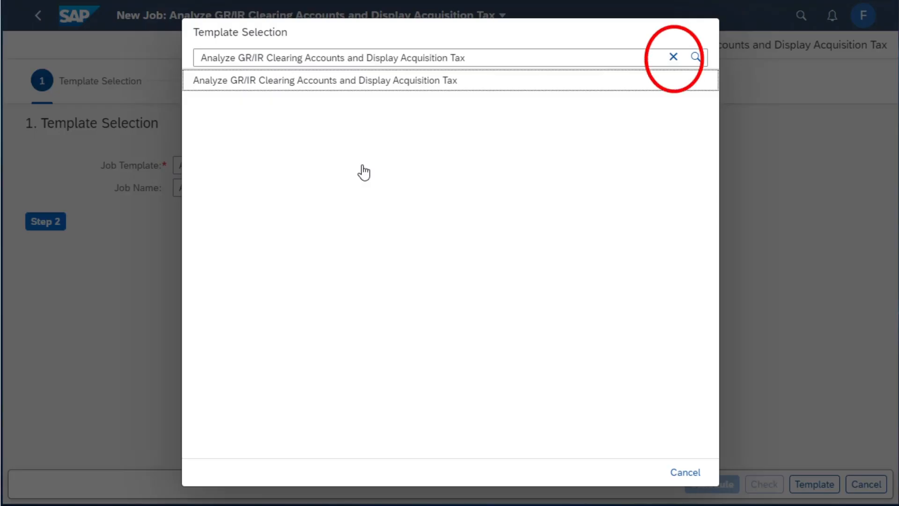
click(673, 57)
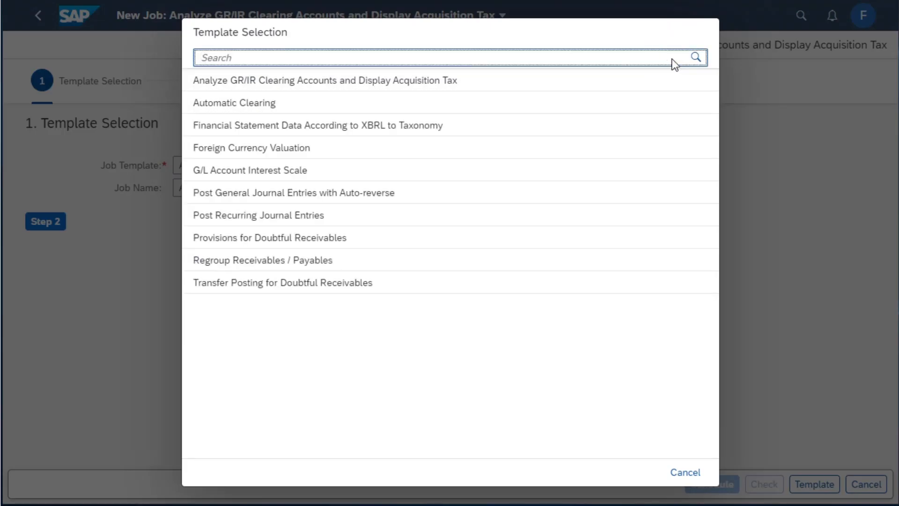
click(287, 149)
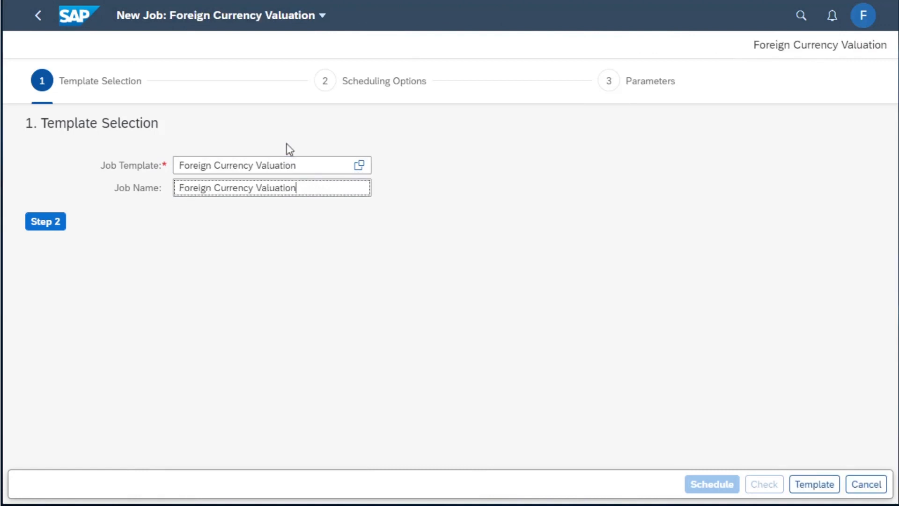
Name the job "Foreign Currency Valuation OF01 May" and continue to the scheduling options
text(OF01)
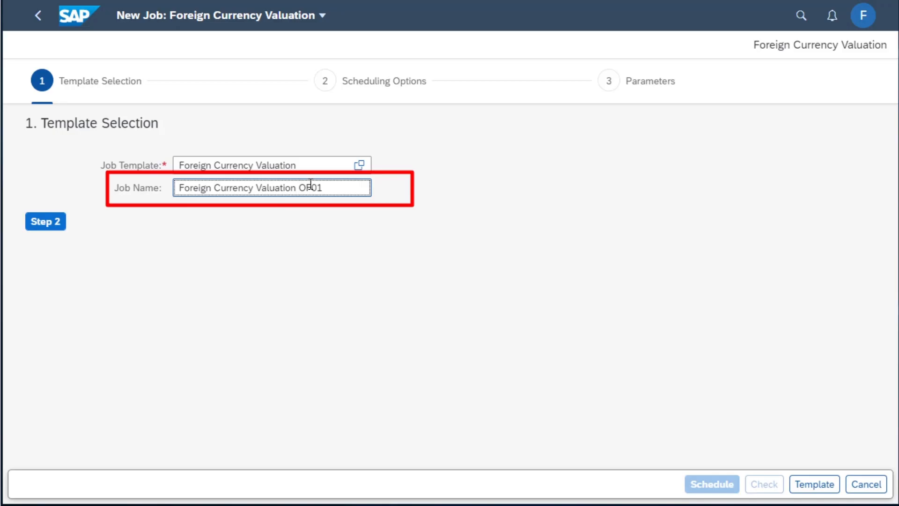
text( May)
click(51, 221)
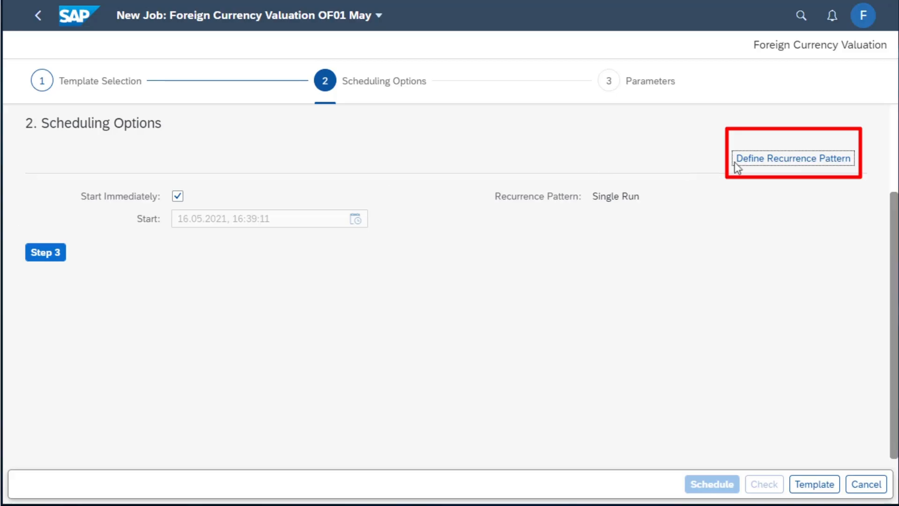
click(795, 161)
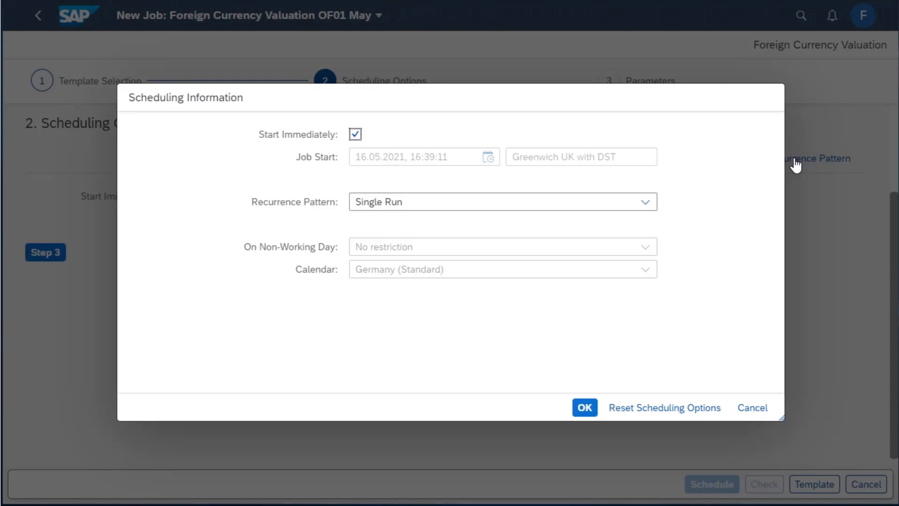
click(645, 205)
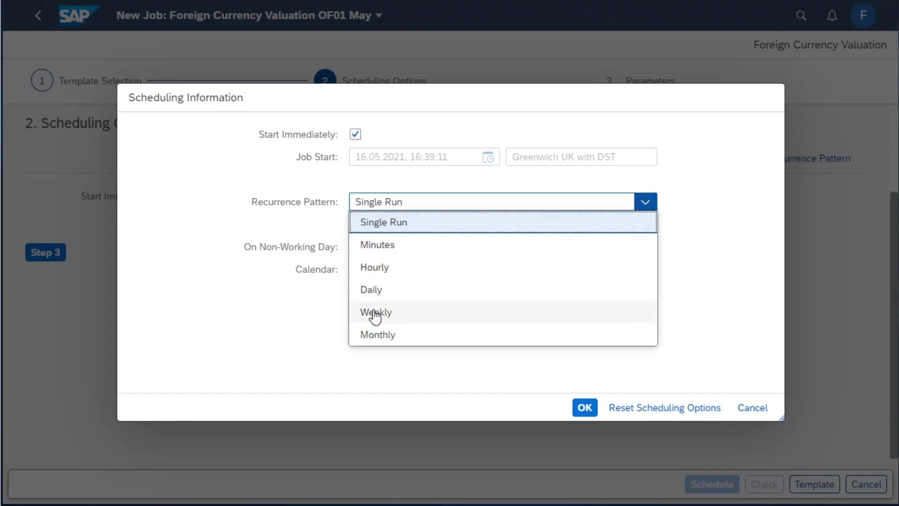
click(372, 338)
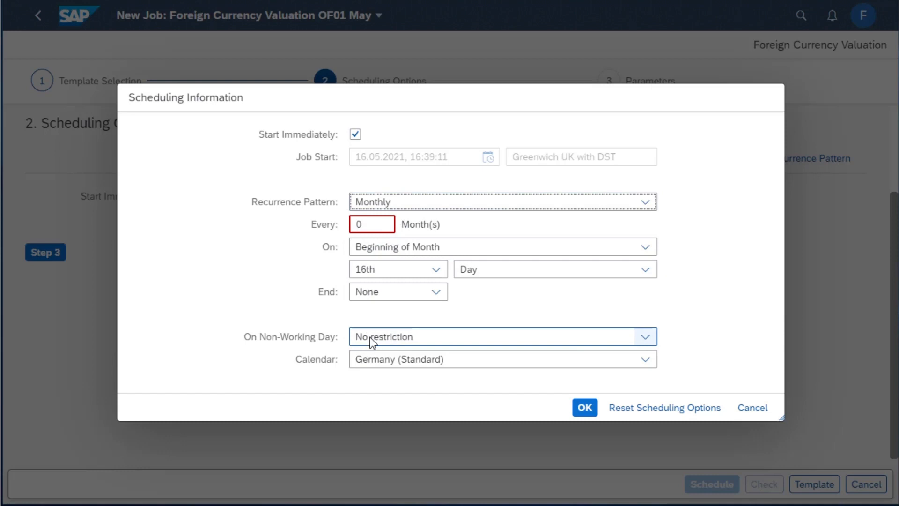
drag(374, 225, 347, 221)
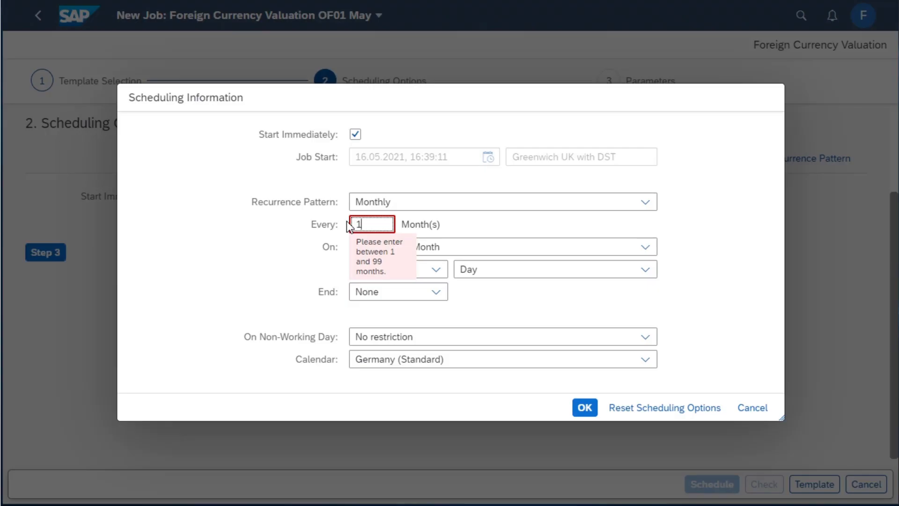
click(646, 407)
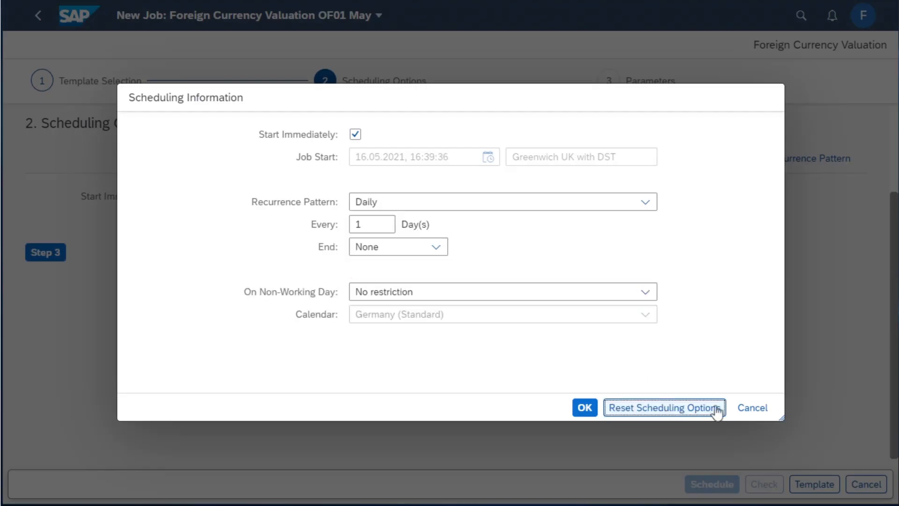
click(753, 408)
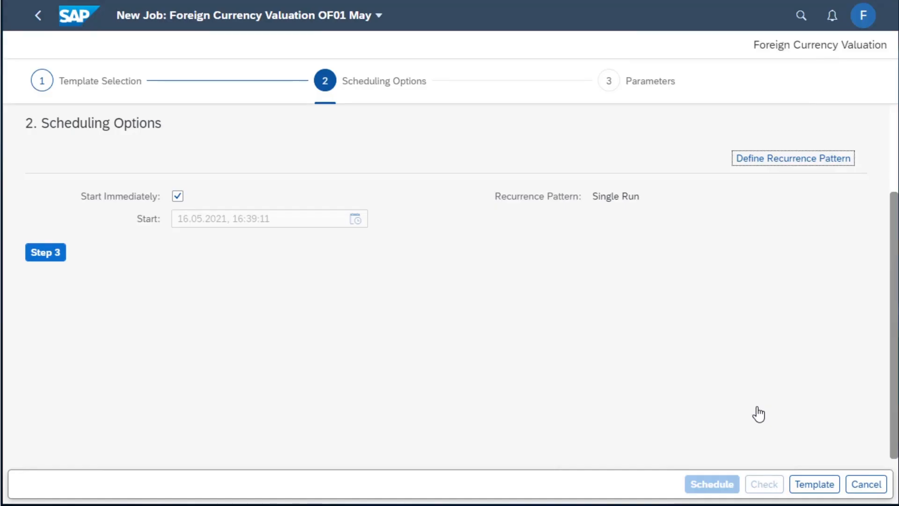
Continue to the job parameters and set company code OF02 and valuation key date 31.05.2021
click(53, 254)
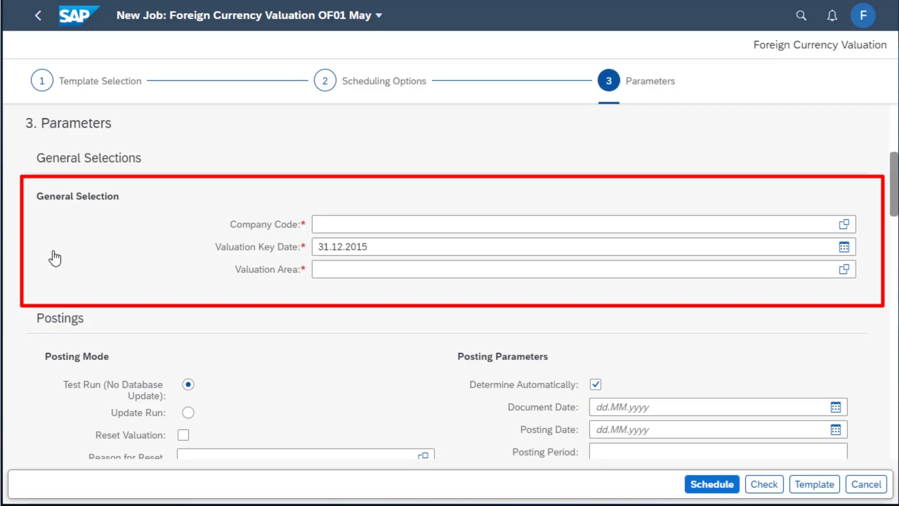
click(360, 227)
text(OF02)
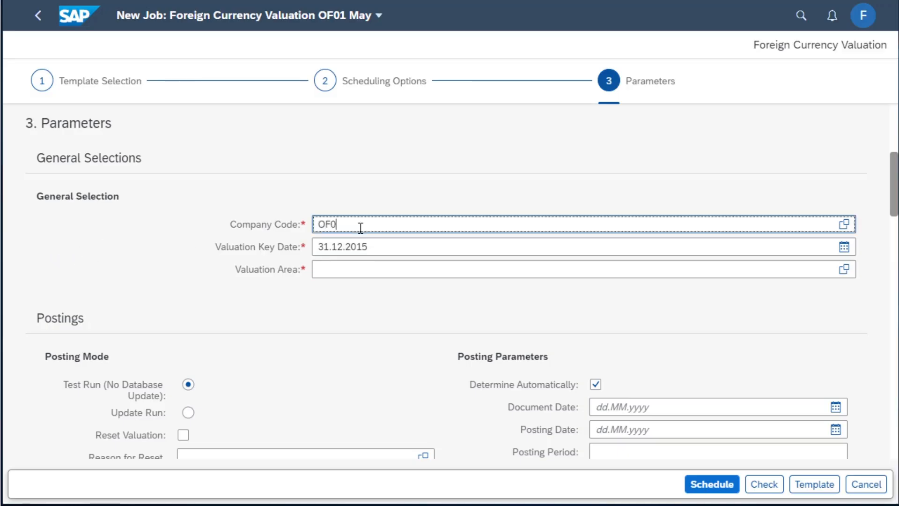
click(375, 245)
key(BackSpace)
key(BackSpace)
key(BackSpace)
key(BackSpace)
key(BackSpace)
key(BackSpace)
key(BackSpace)
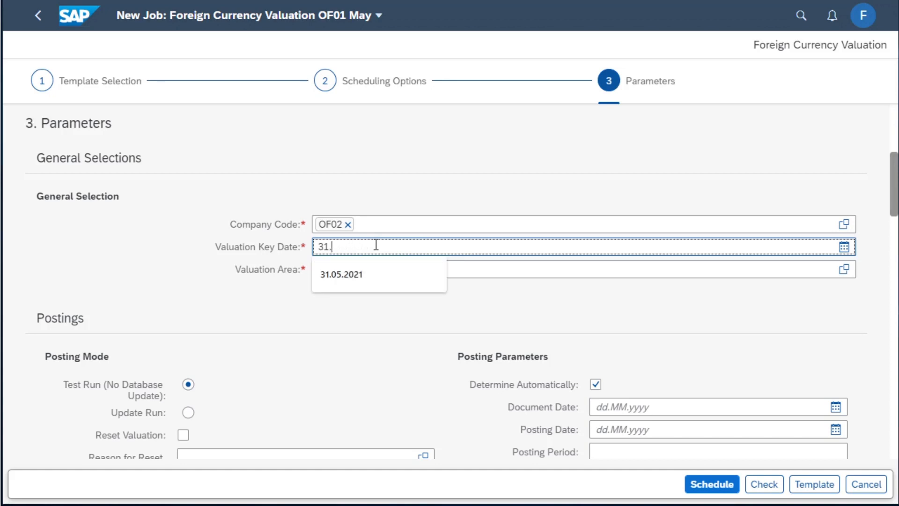
click(363, 271)
Choose IF, the IFRS valuation area, from the value list as the job's valuation area
click(340, 270)
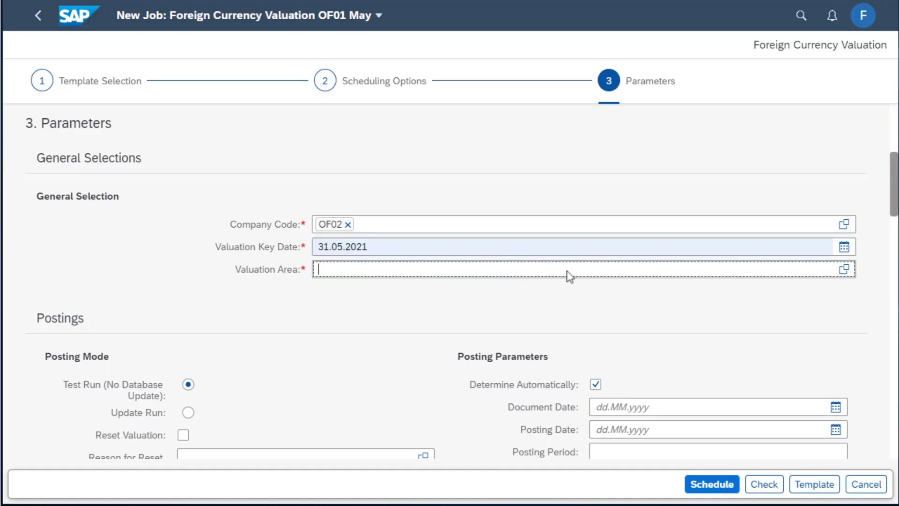
click(844, 269)
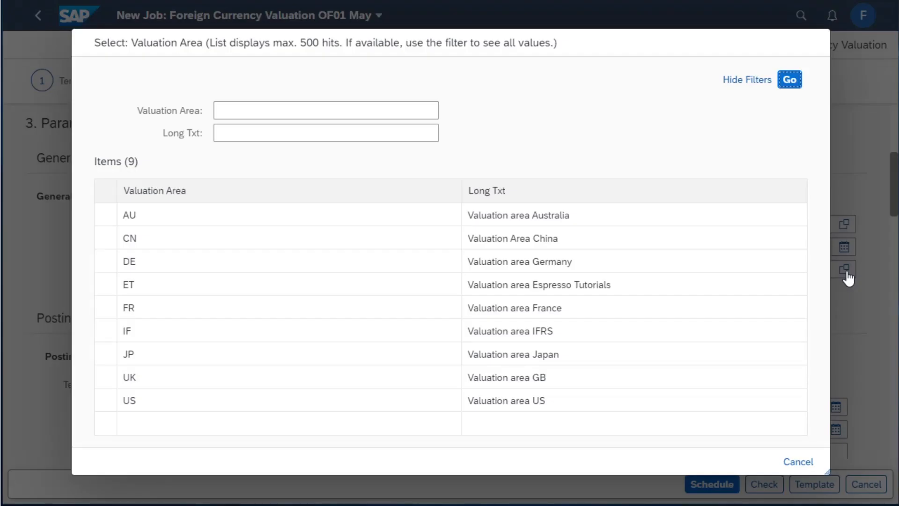
click(106, 331)
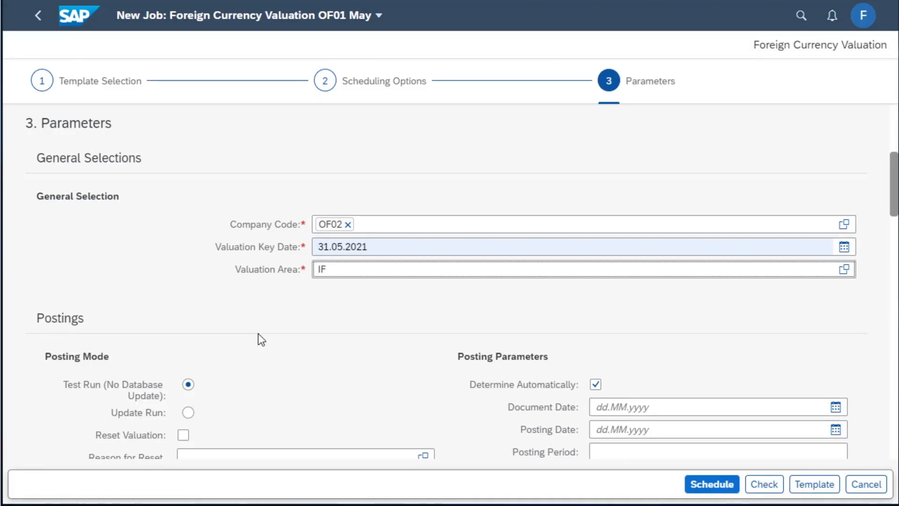
Enable Valuate Vendors for the subledger open items and enter the vendor number to restrict the selection
scroll(258, 334, down, 3)
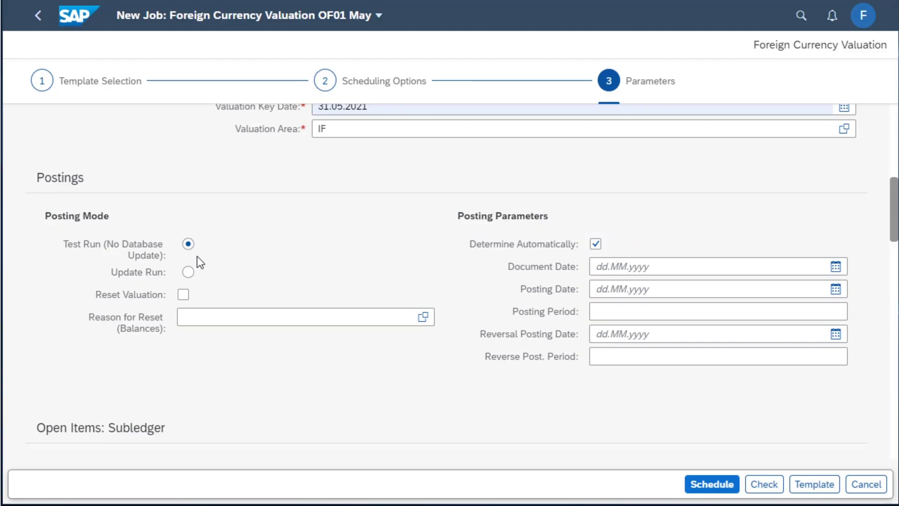
scroll(333, 343, down, 5)
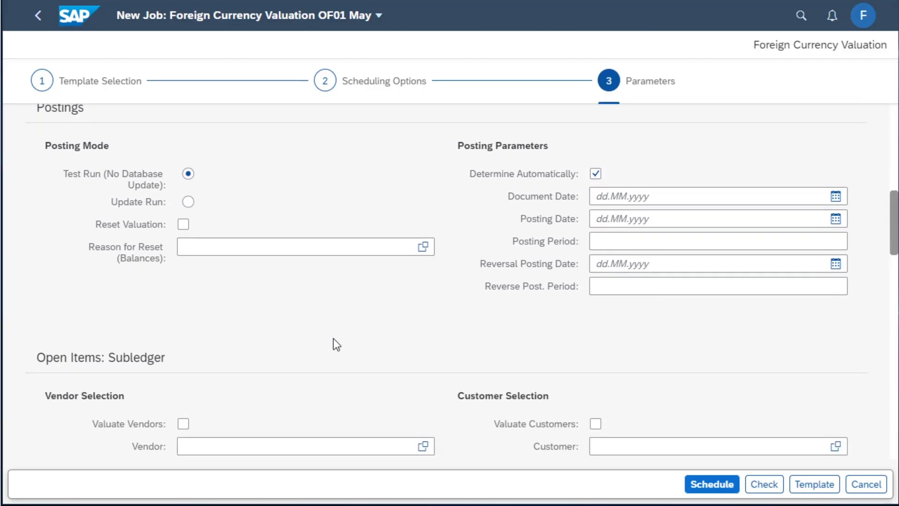
click(183, 284)
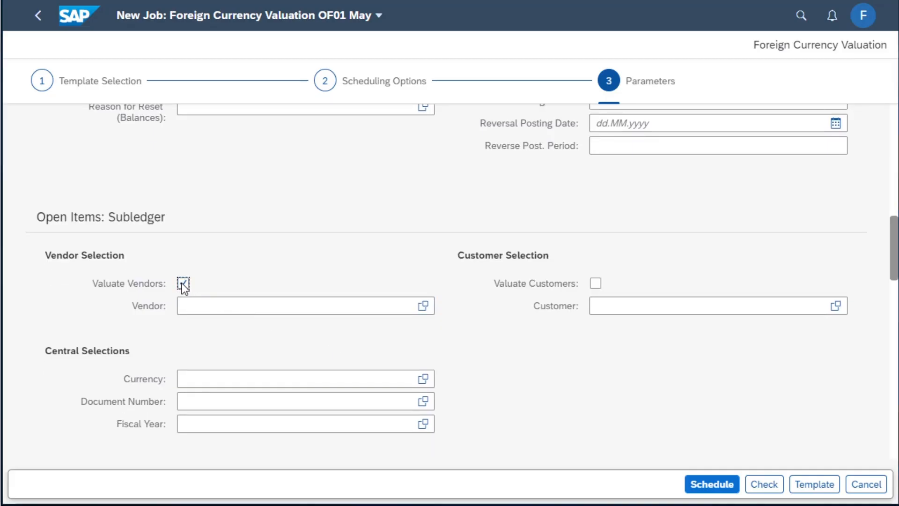
scroll(487, 371, down, 2)
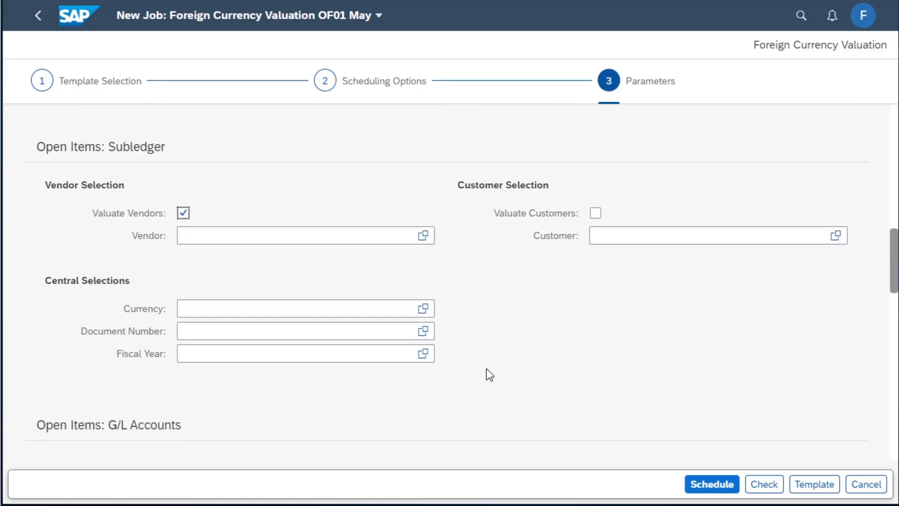
scroll(487, 374, down, 2)
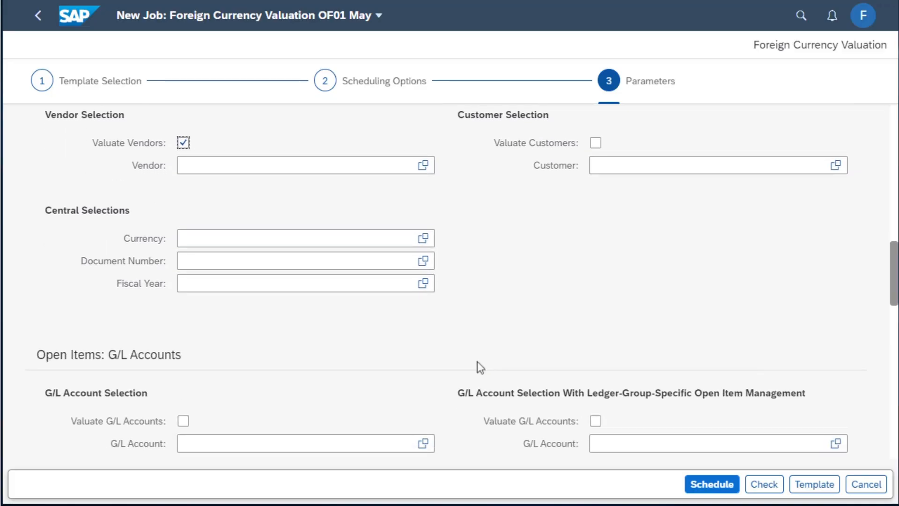
click(227, 165)
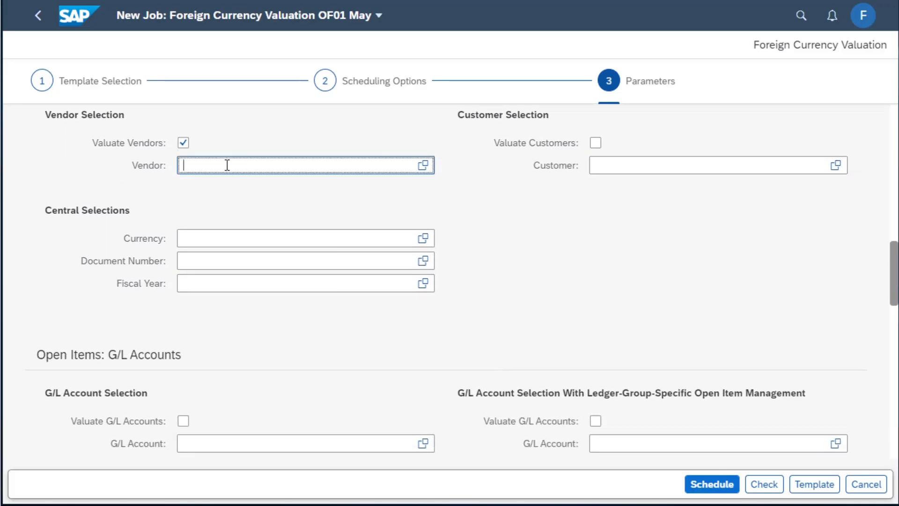
text(123000)
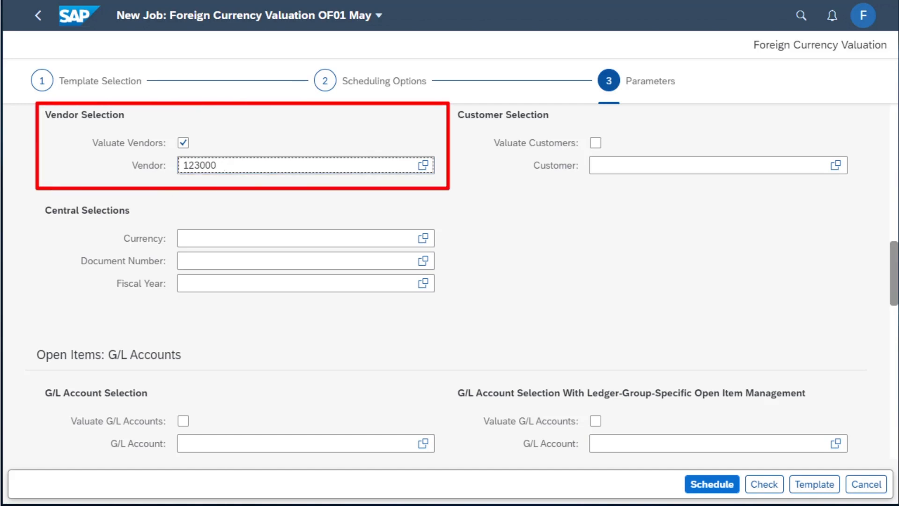
text(01)
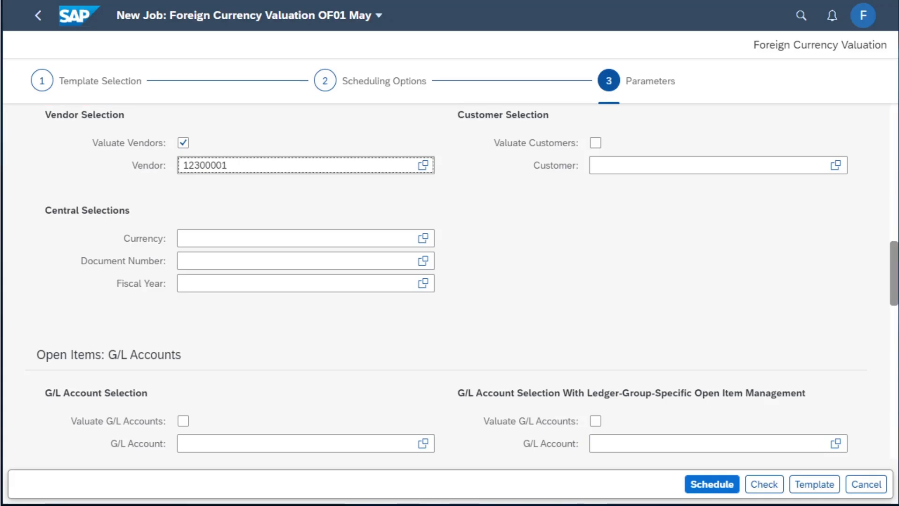
Enable Save Log for log storage in the job's output and technical settings
scroll(450, 281, down, 3)
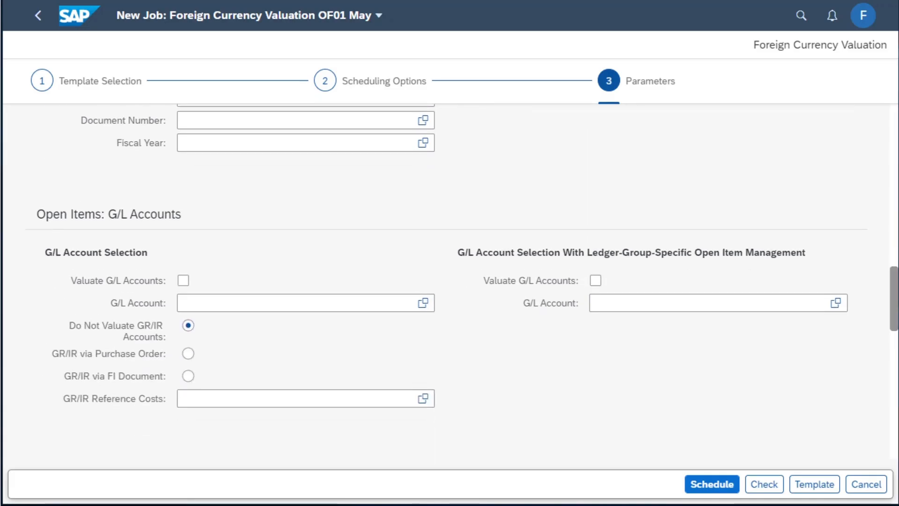
scroll(450, 281, down, 6)
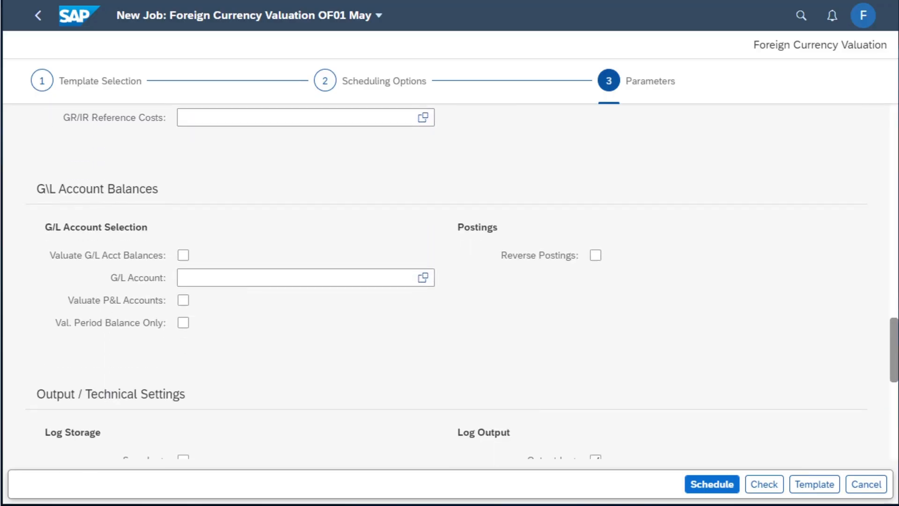
scroll(449, 281, down, 6)
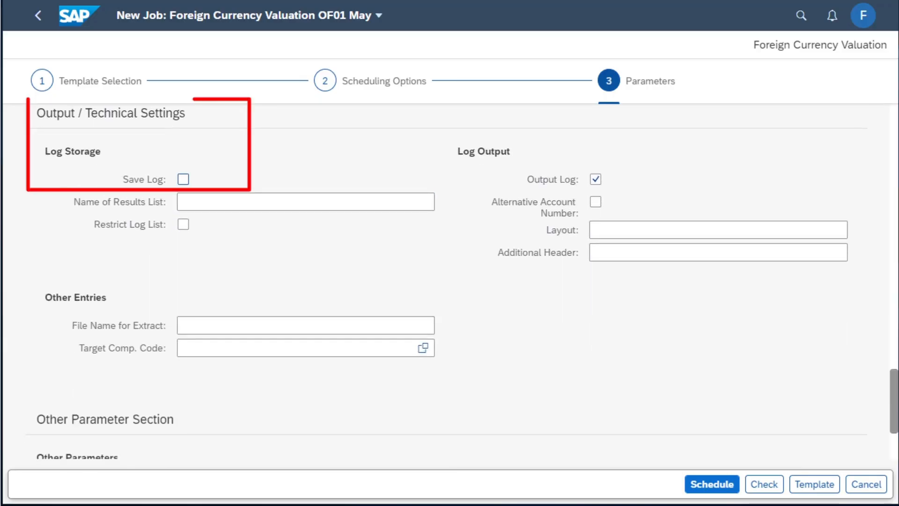
click(183, 179)
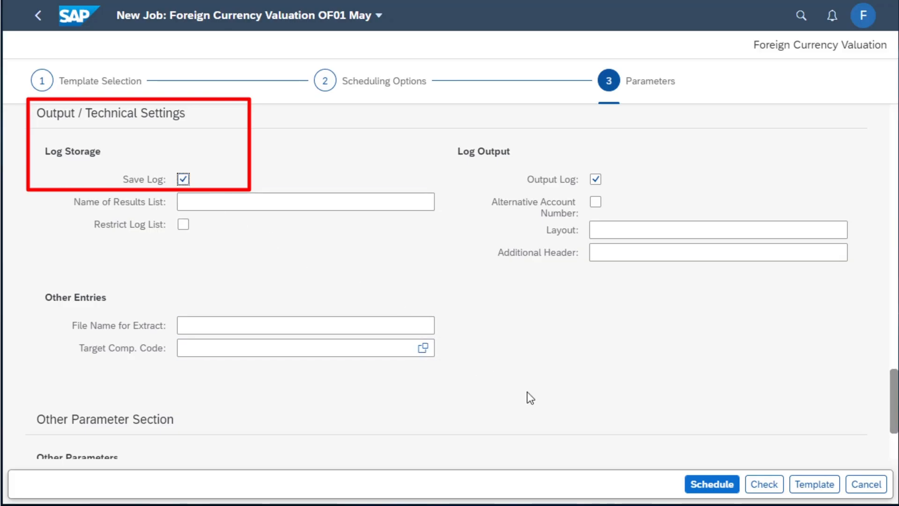
Check the job's parameters and schedule the foreign currency valuation job
click(756, 485)
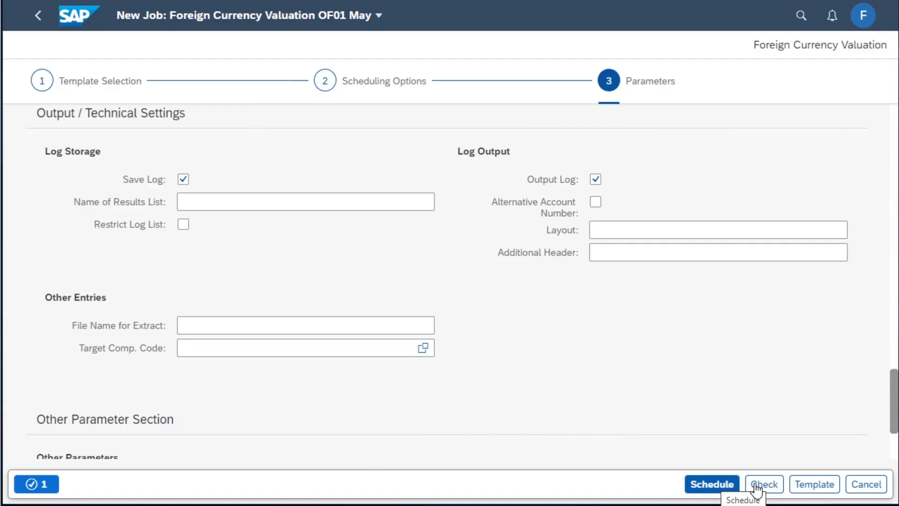
click(707, 484)
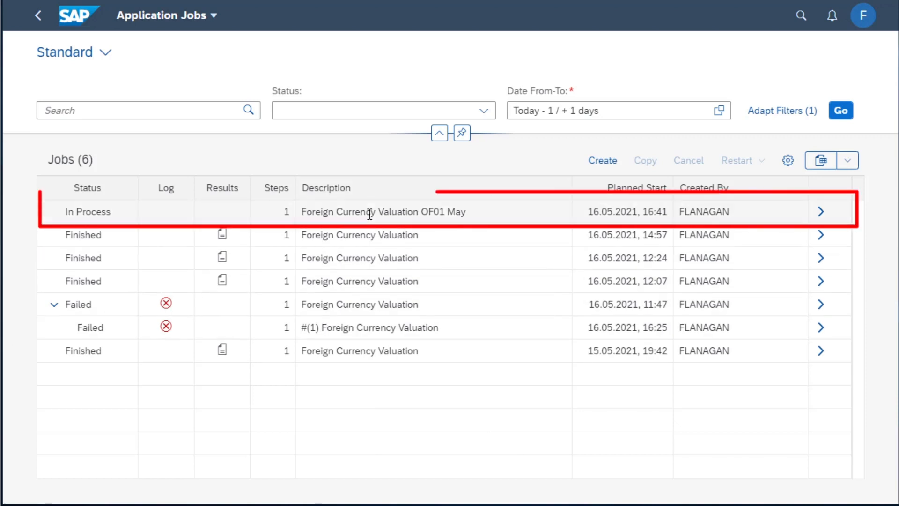
mouse_move(138, 224)
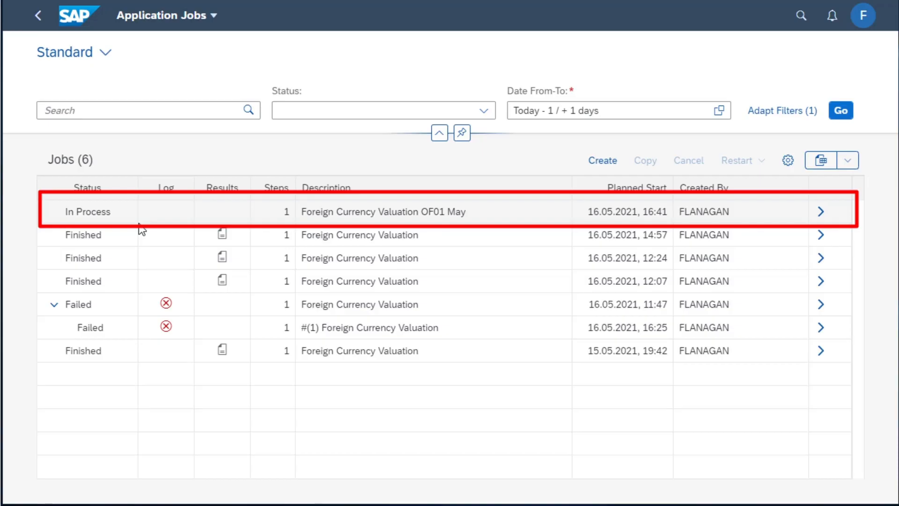
Refresh the jobs list and review the details of the Foreign Currency Valuation OF01 May job
click(842, 110)
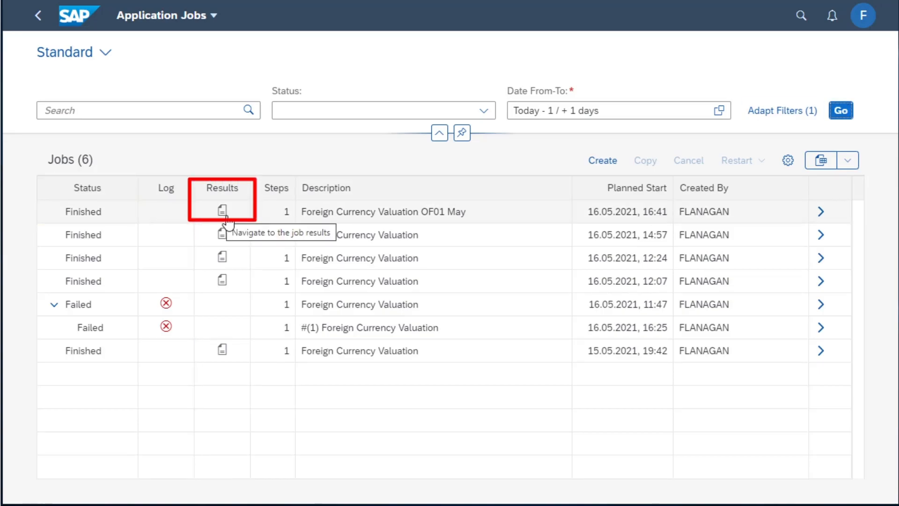
click(820, 213)
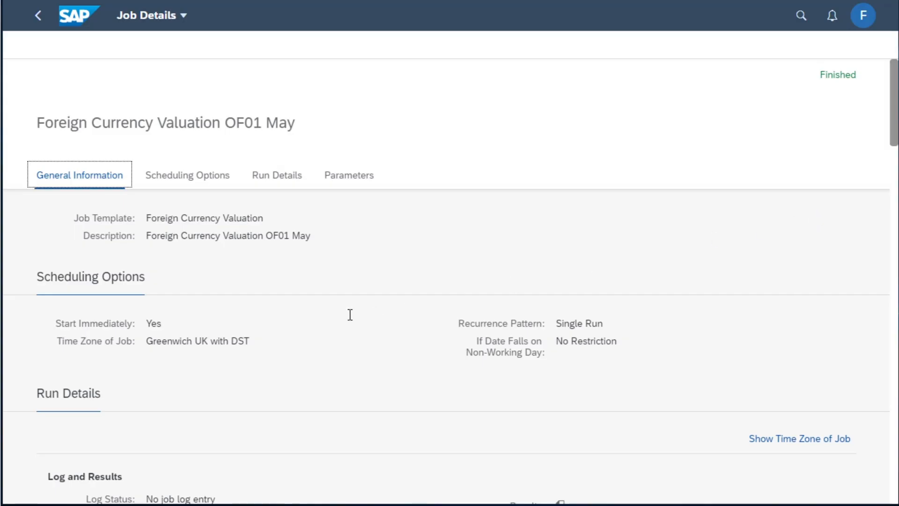
scroll(349, 314, down, 3)
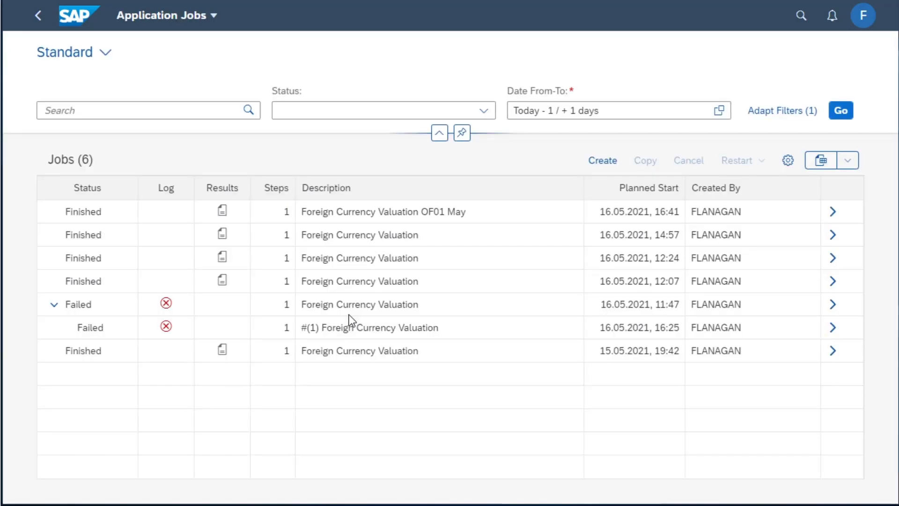
Open the results of the Foreign Currency Valuation OF01 May job and examine its selection parameters and valuation amounts across all columns
click(224, 214)
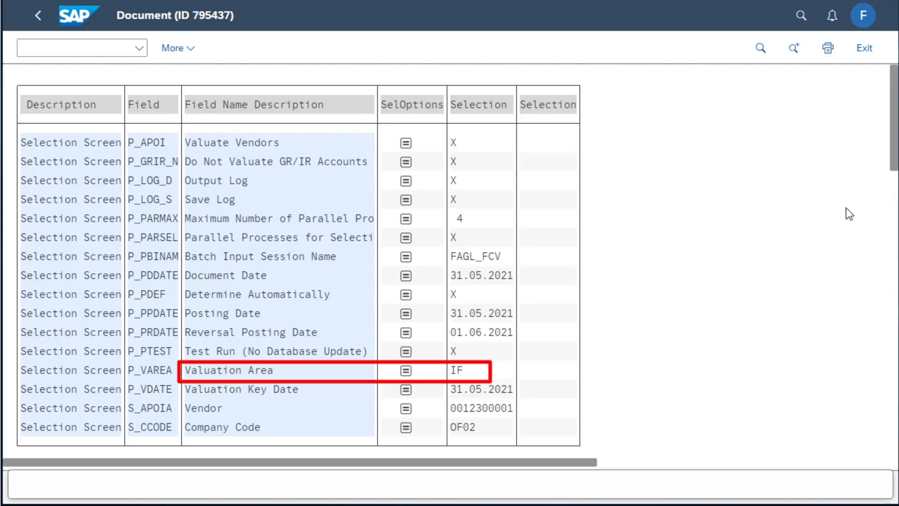
scroll(849, 214, down, 5)
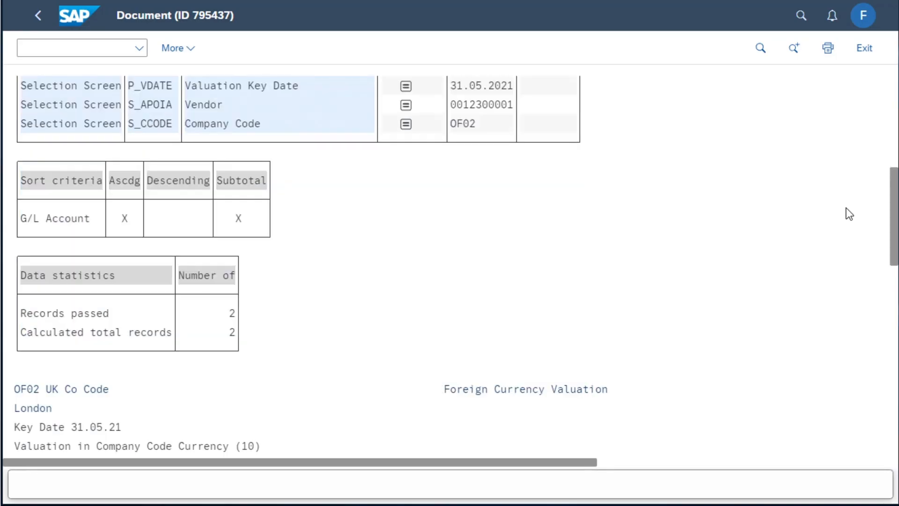
scroll(849, 214, down, 1)
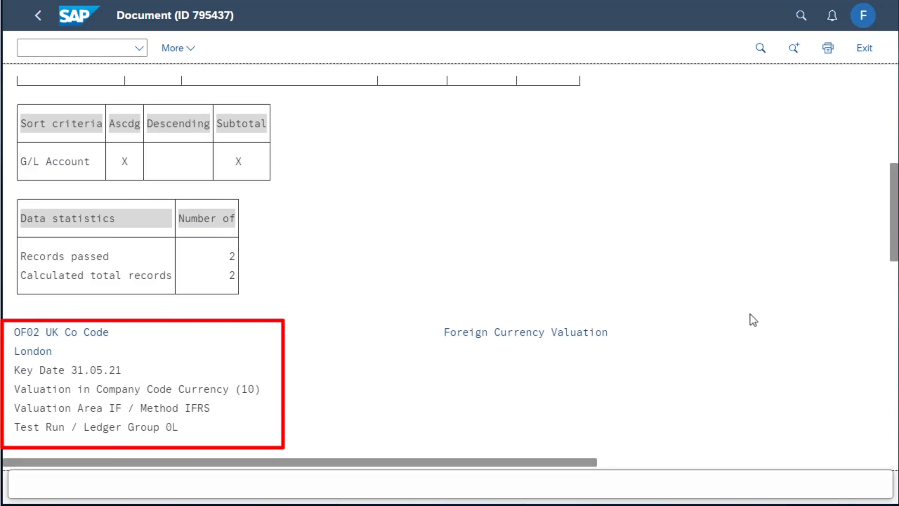
scroll(809, 310, down, 3)
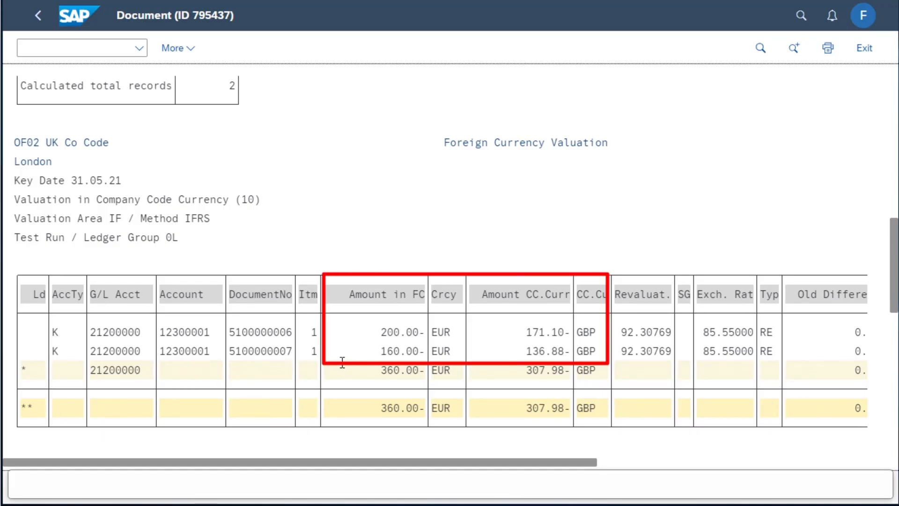
drag(556, 462, 744, 463)
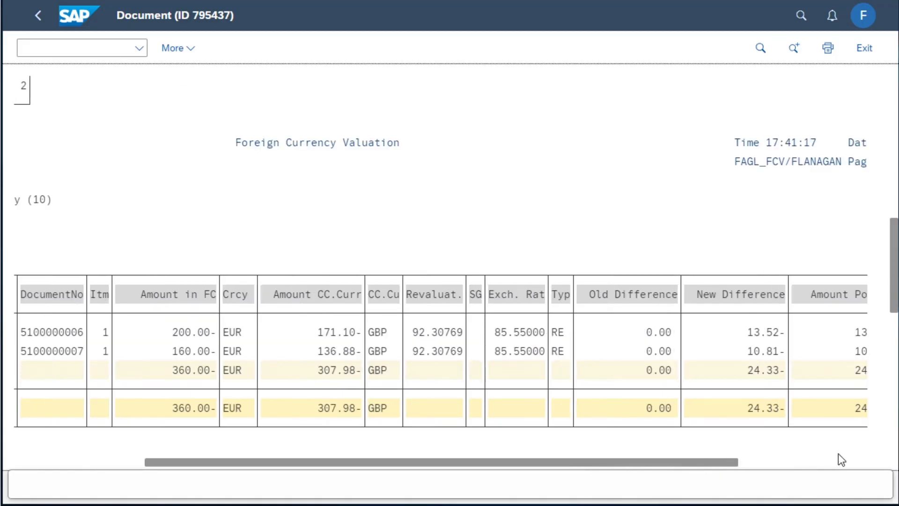
drag(710, 467, 864, 462)
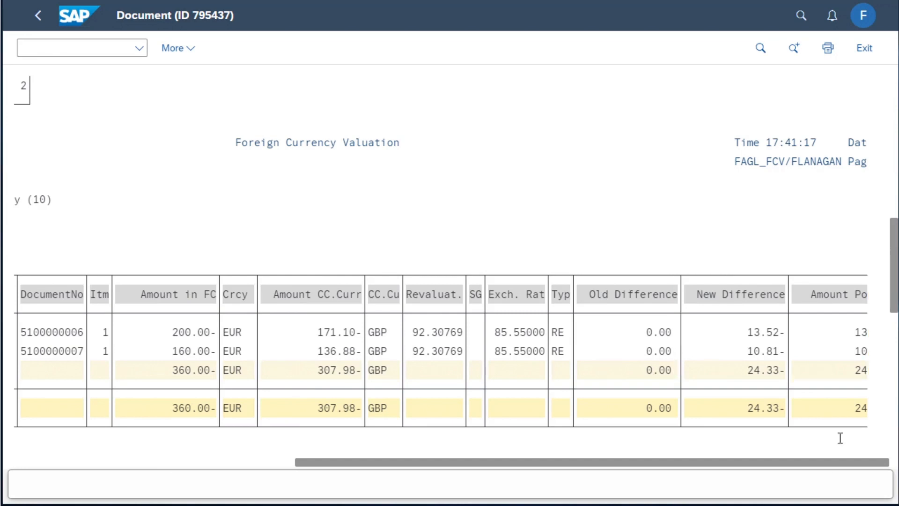
drag(838, 463, 415, 303)
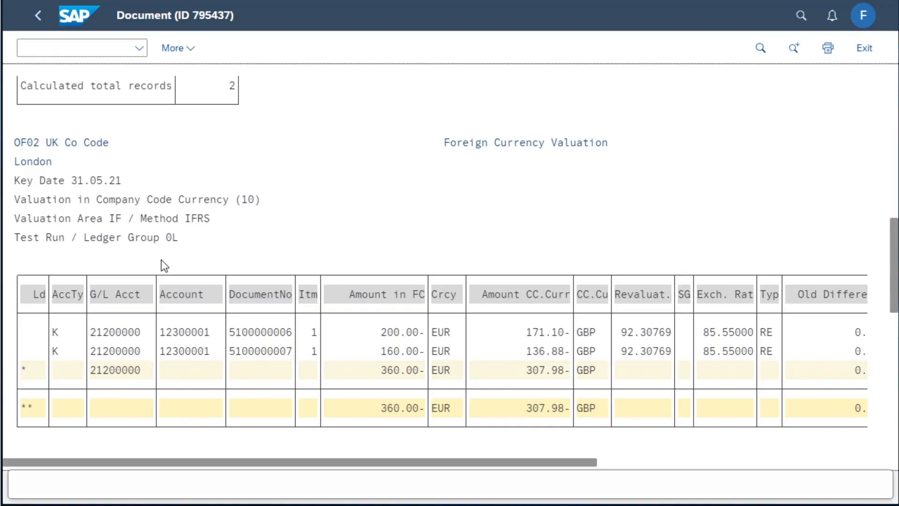
Examine the posting proposal, the reverse posting and the log messages in the job's result document
scroll(161, 260, down, 3)
scroll(161, 262, down, 2)
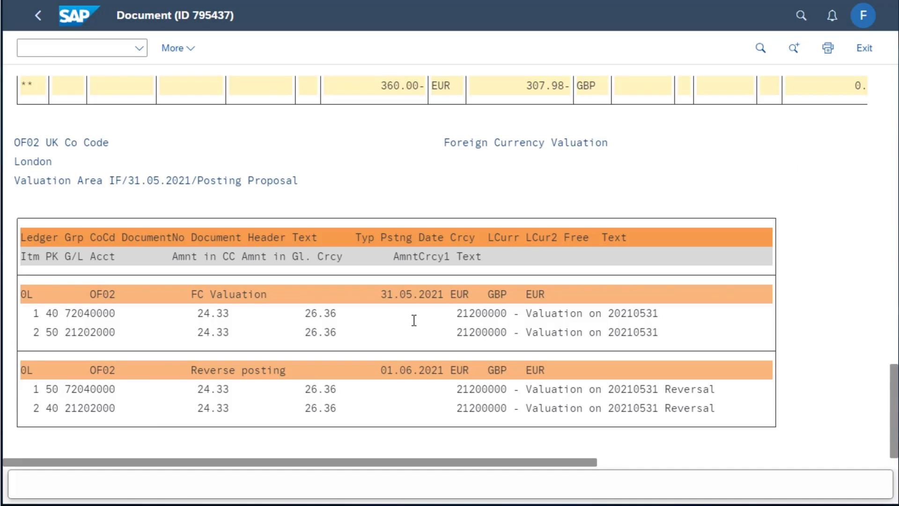
scroll(414, 320, down, 5)
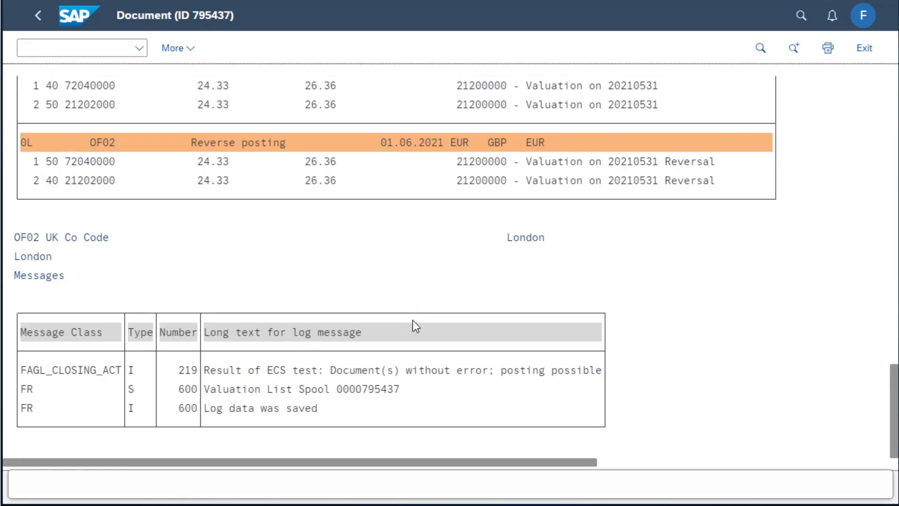
scroll(413, 324, up, 5)
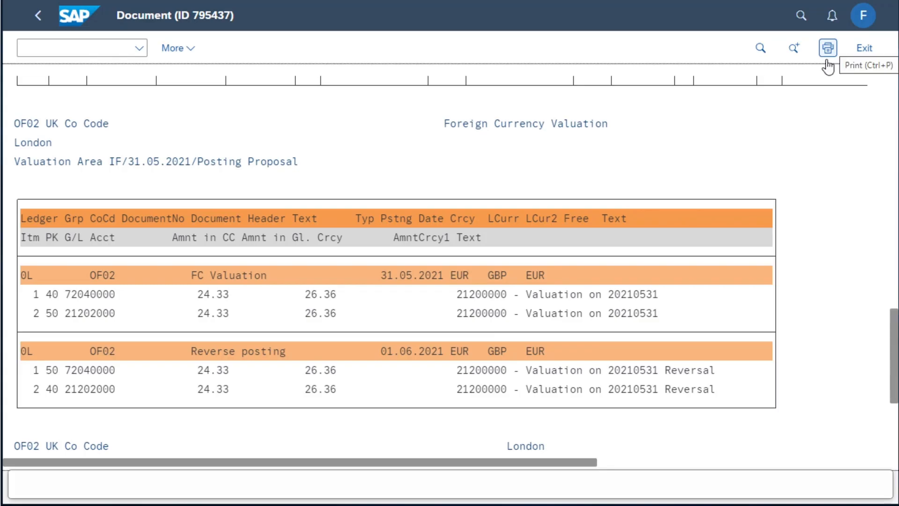
Export the valuation result list as a PDF
click(195, 50)
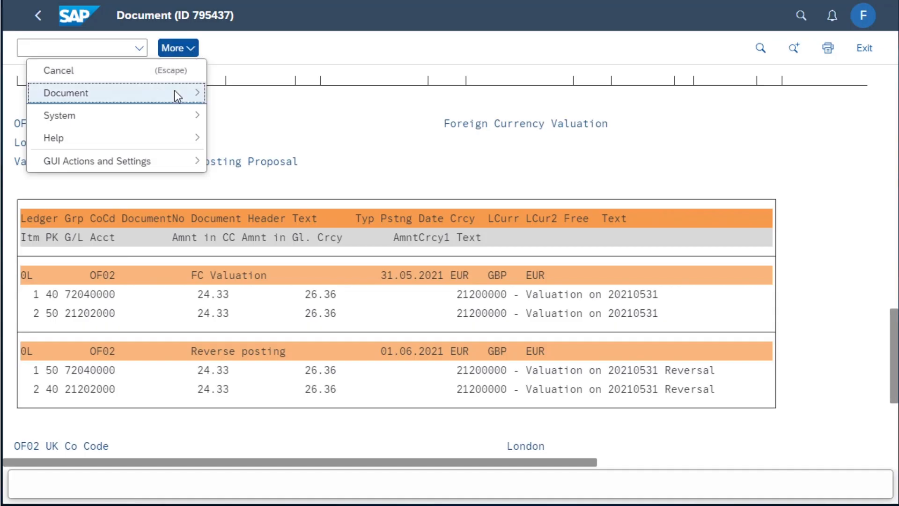
mouse_move(175, 91)
click(230, 94)
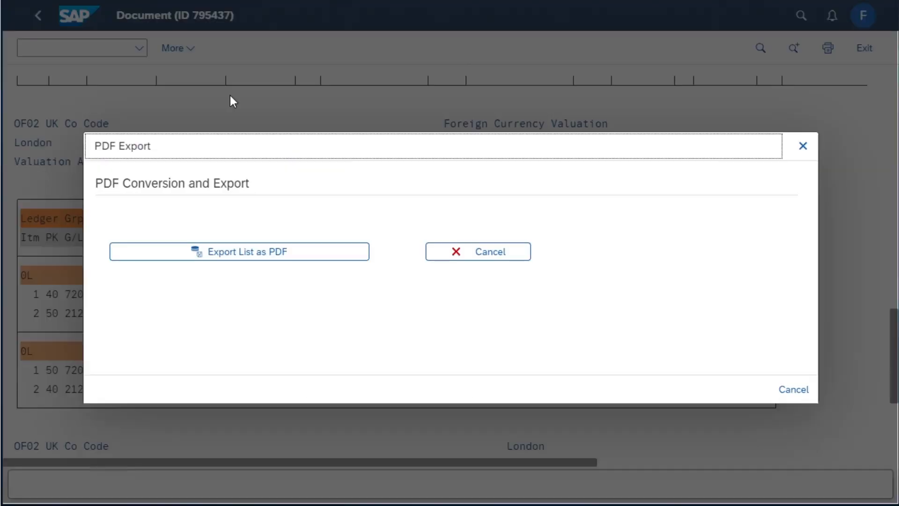
click(238, 258)
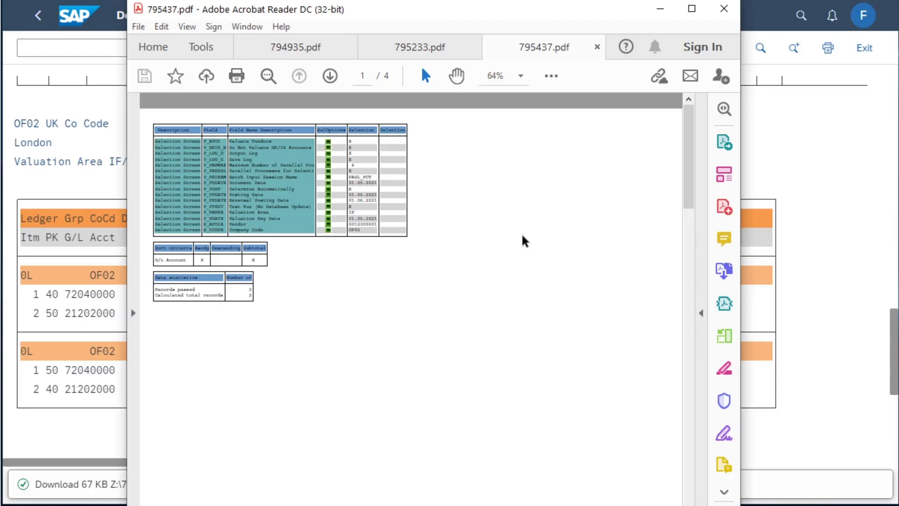
Reposition the PDF window and look through all pages of the exported valuation list
drag(506, 6, 520, 0)
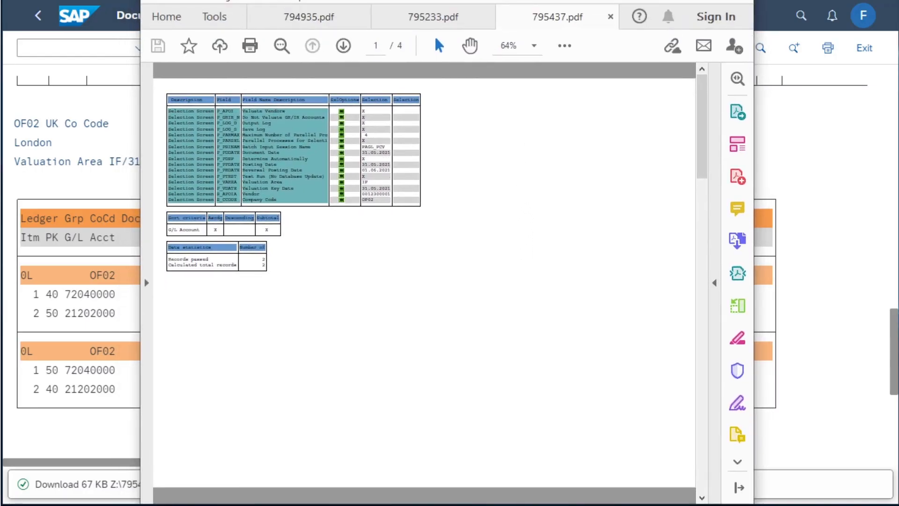
scroll(545, 168, down, 3)
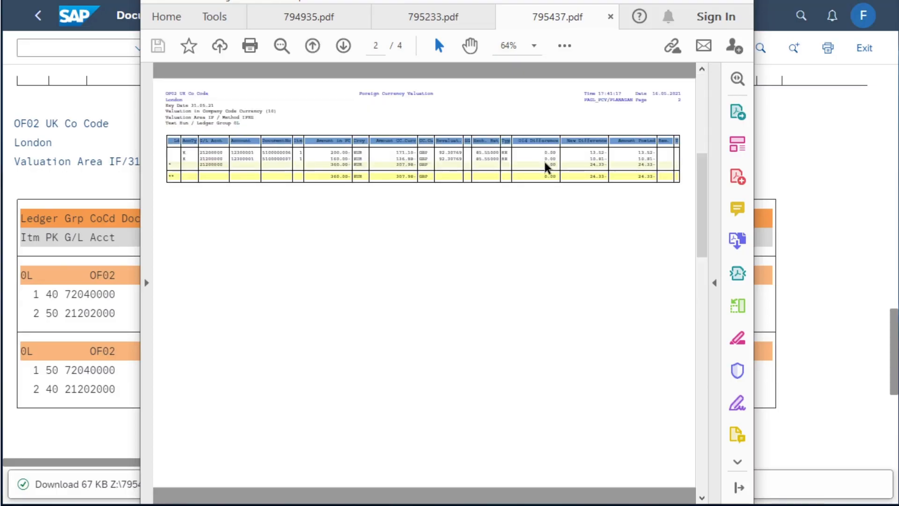
scroll(546, 166, down, 3)
scroll(545, 164, down, 3)
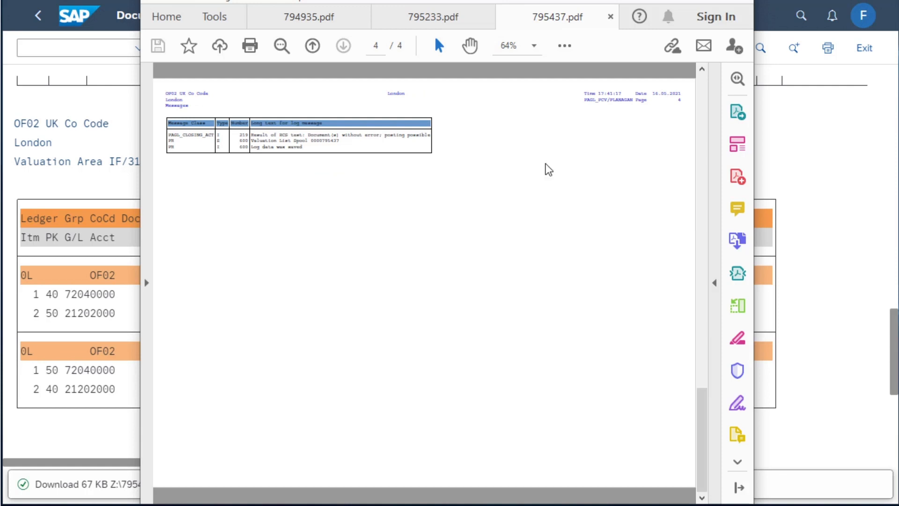
Switch back to SAP and open the Perform Foreign Currency Valuation app from the GL group of the home page
key(alt+Tab)
click(82, 18)
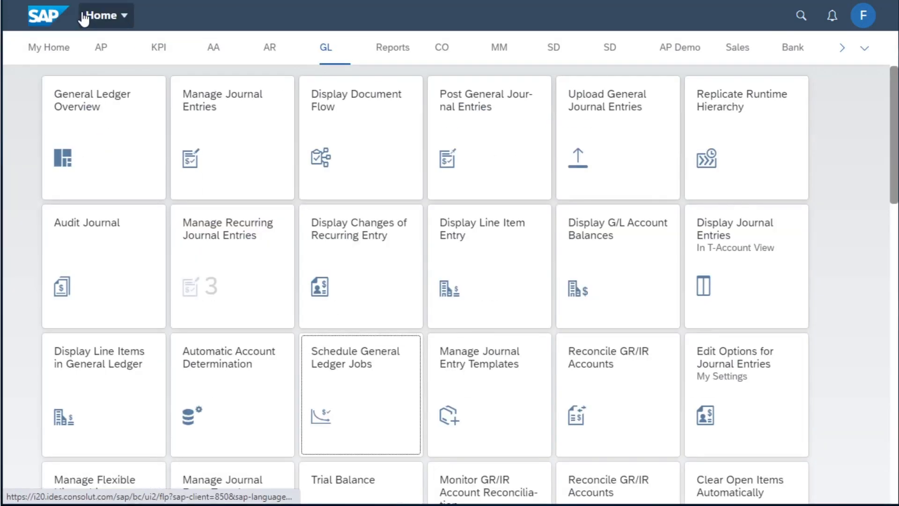
scroll(149, 151, down, 9)
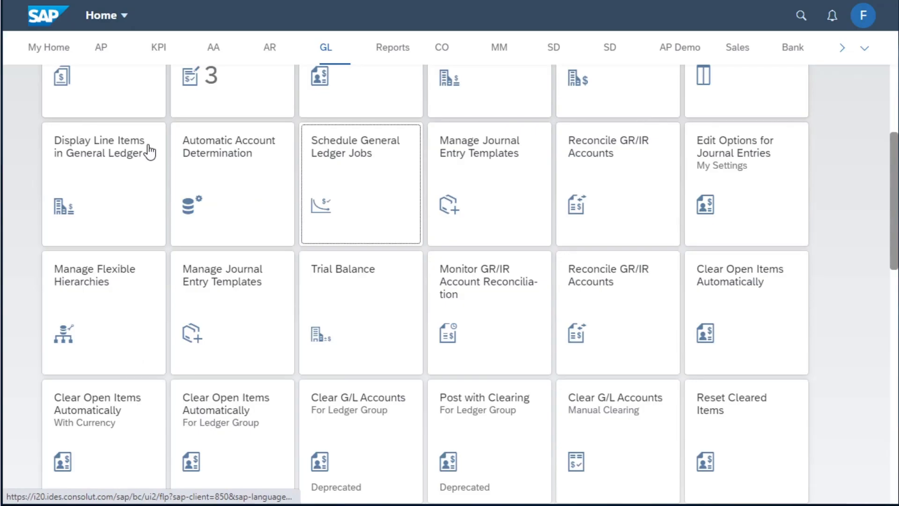
scroll(149, 151, down, 11)
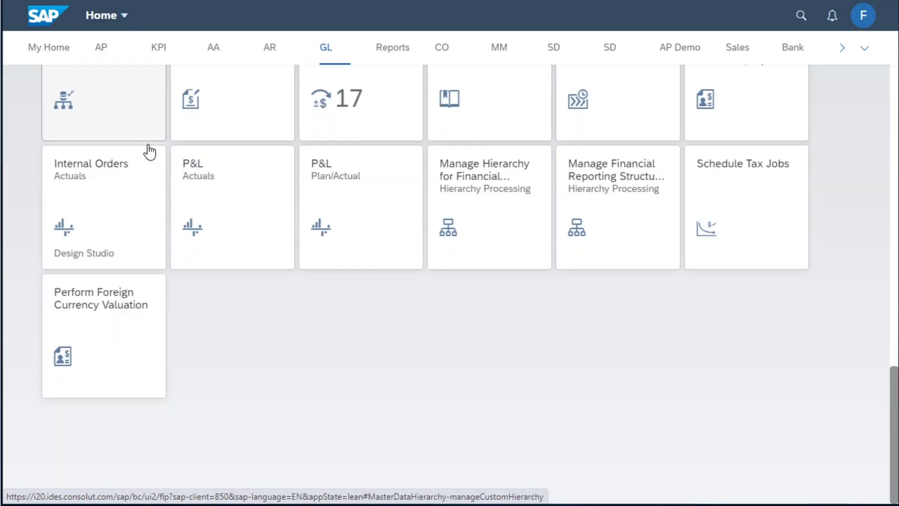
click(95, 317)
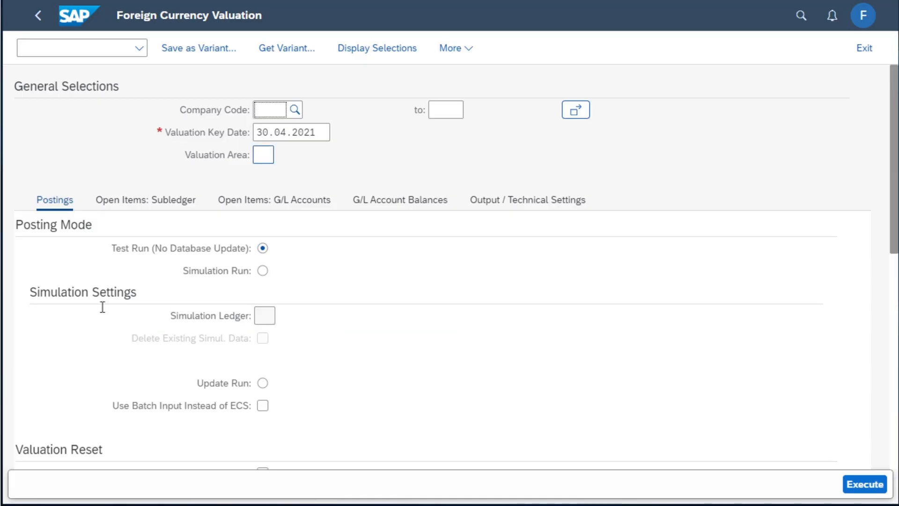
Set the general selections to company code OF02, valuation area IF and valuation key date 31.05.2021
text(0102)
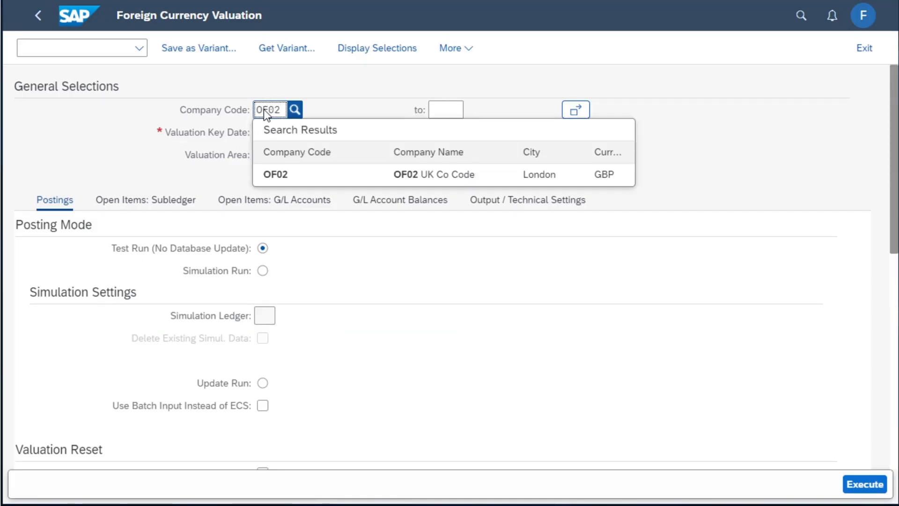
click(282, 173)
click(266, 158)
text(IF)
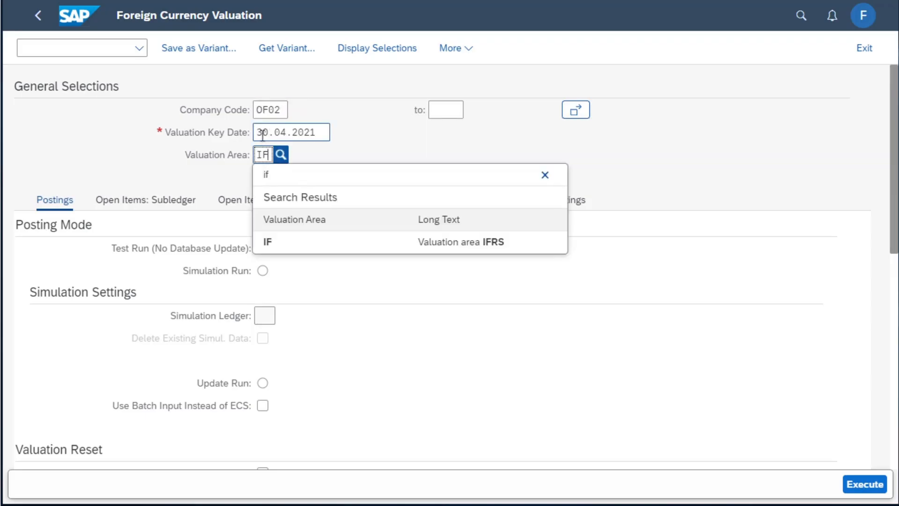
click(262, 129)
double_click(279, 128)
text(31.)
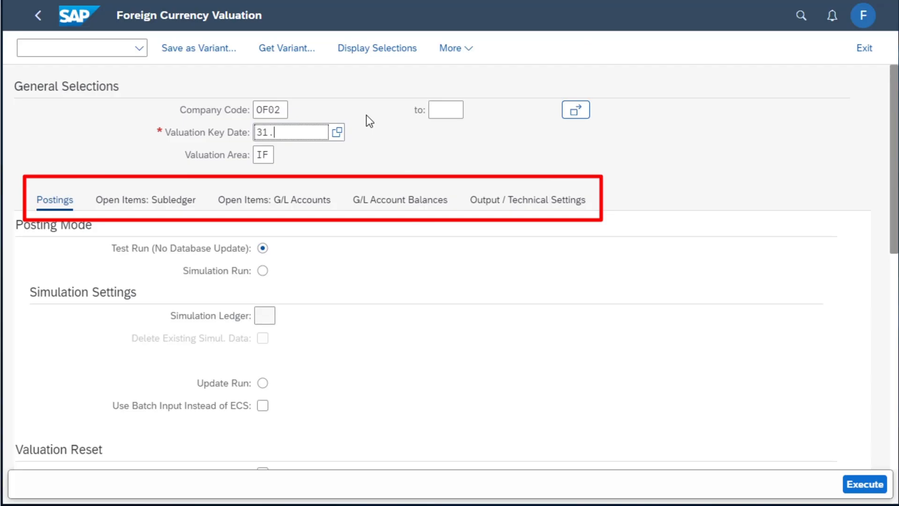
text(05.2021)
key(Return)
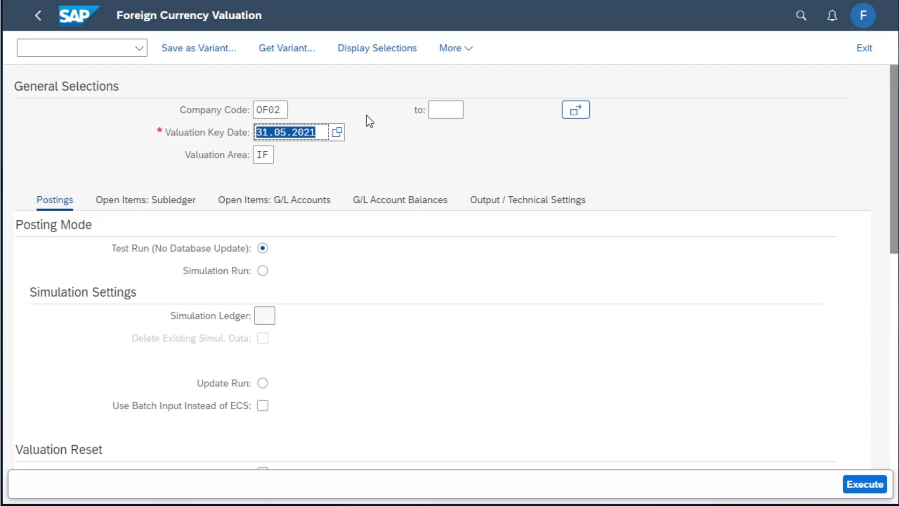
Open the log list from the output and technical settings and display the test run log of 16.05.2021, 17:41:16
click(533, 206)
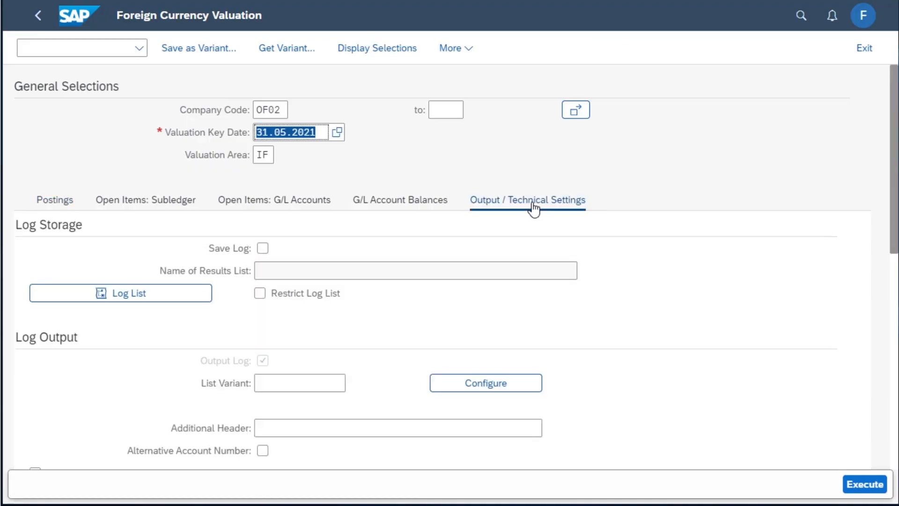
click(115, 298)
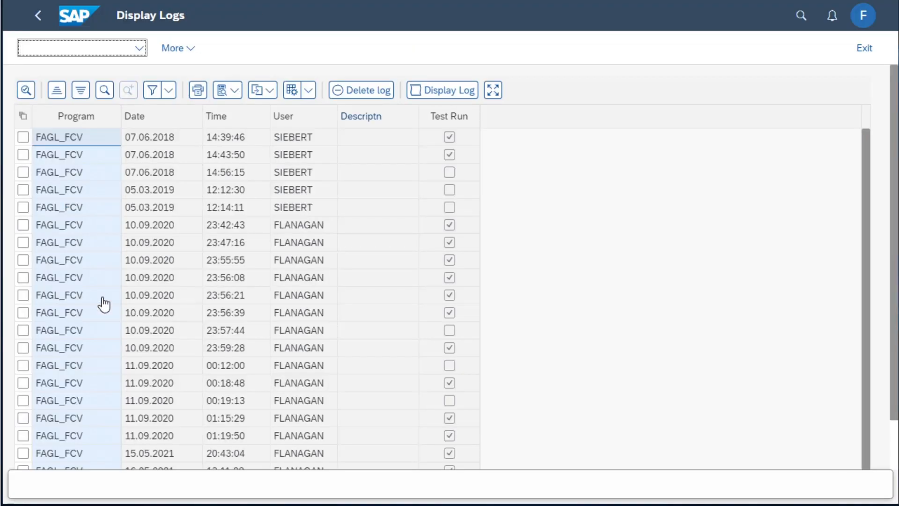
scroll(104, 303, down, 2)
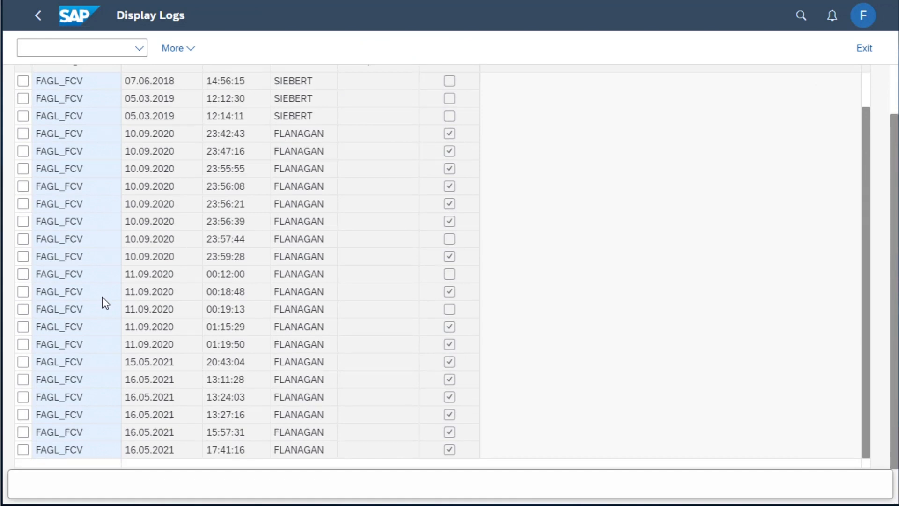
click(22, 450)
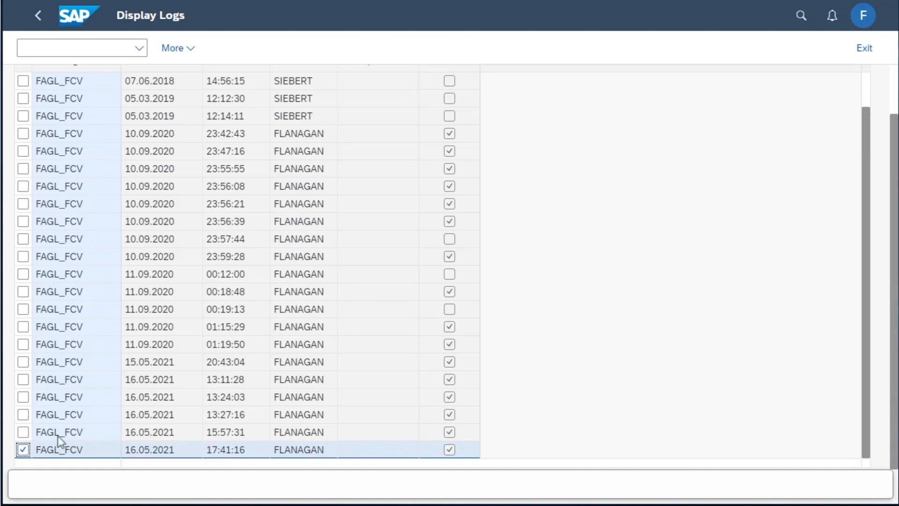
scroll(592, 190, up, 2)
click(445, 90)
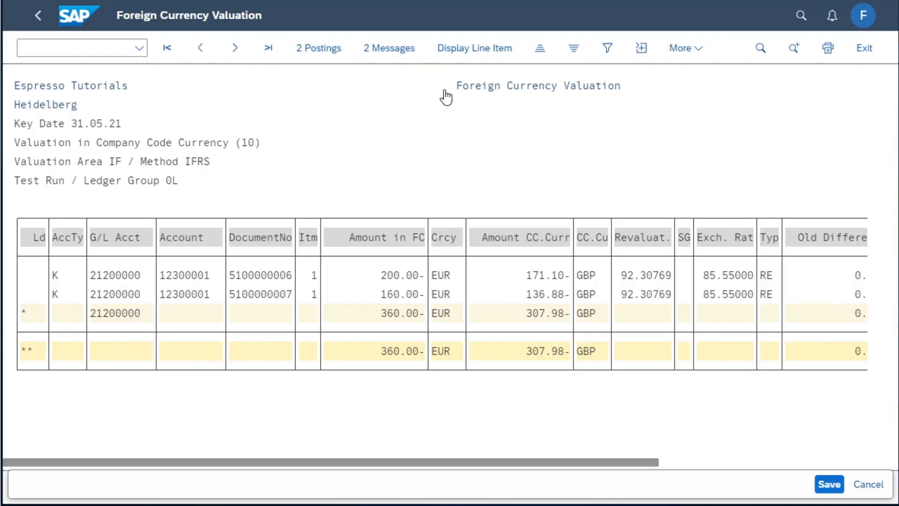
Review the log's proposed postings and its messages, returning to the valuation list
click(321, 55)
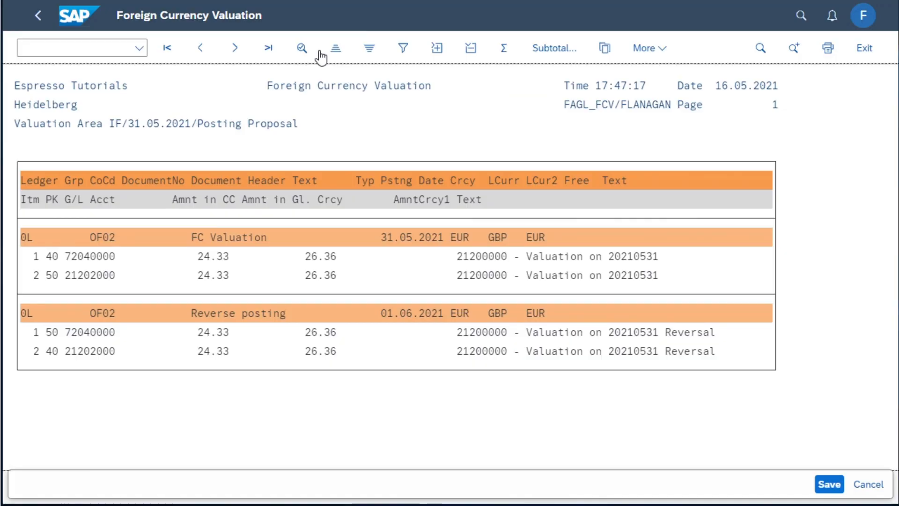
click(38, 19)
click(393, 48)
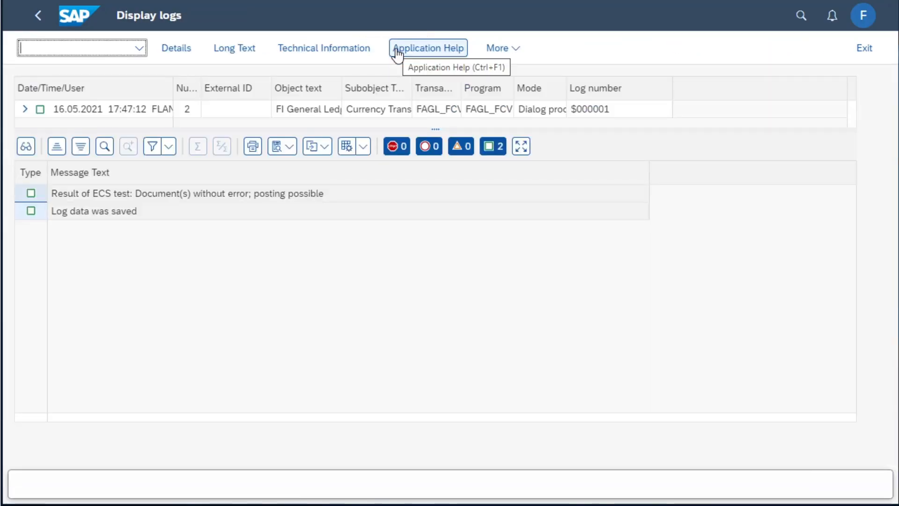
click(39, 16)
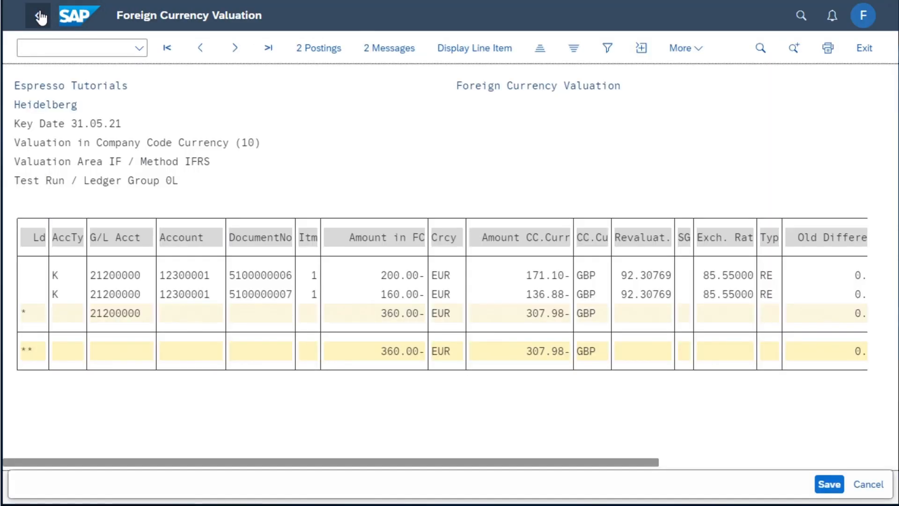
Display the line item of the first listed vendor invoice and call up its document overview
click(188, 277)
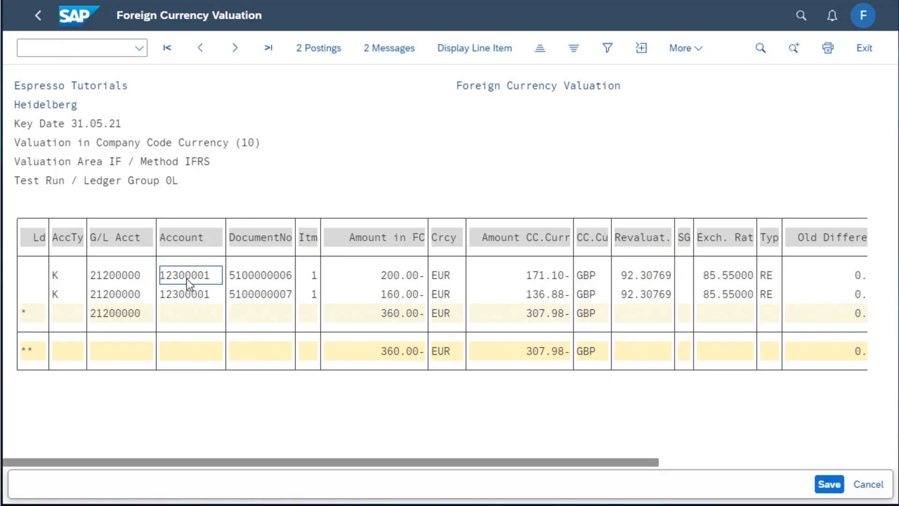
click(459, 50)
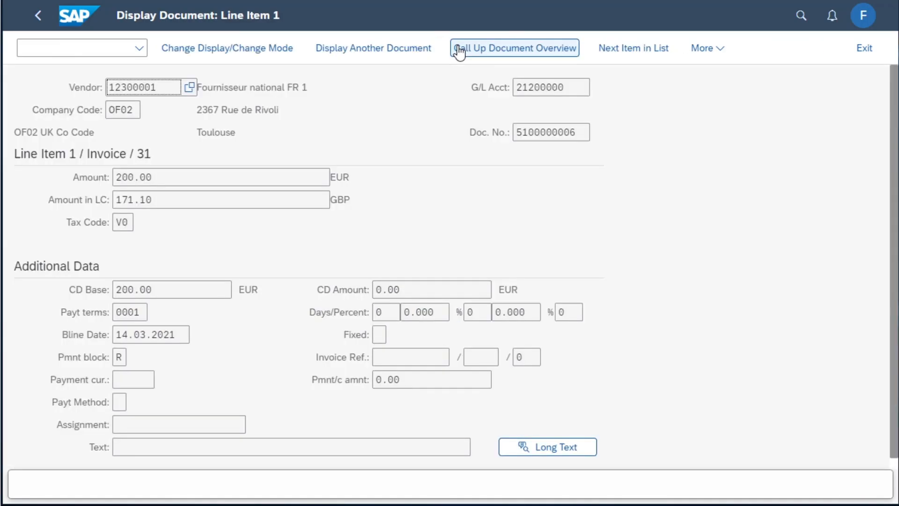
click(459, 50)
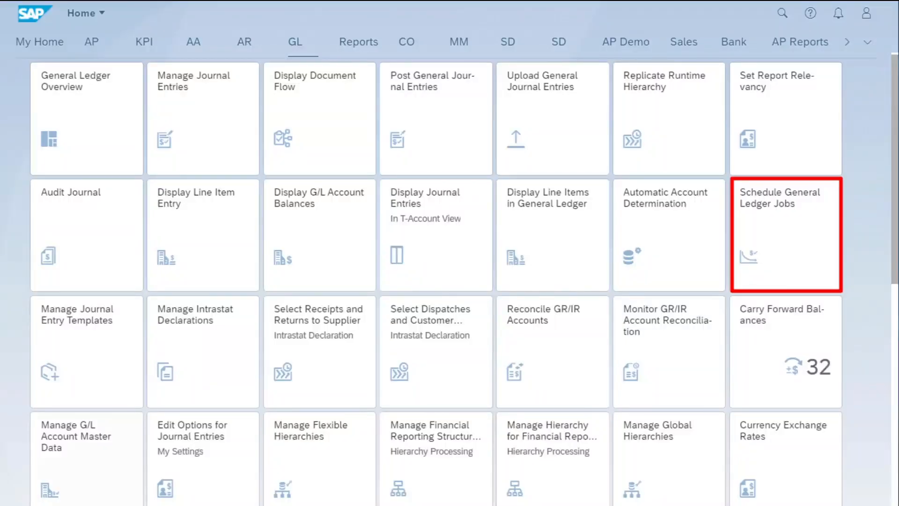
Open Schedule General Ledger Jobs from the GL group and create a new job from the Regroup Receivables / Payables template
click(788, 225)
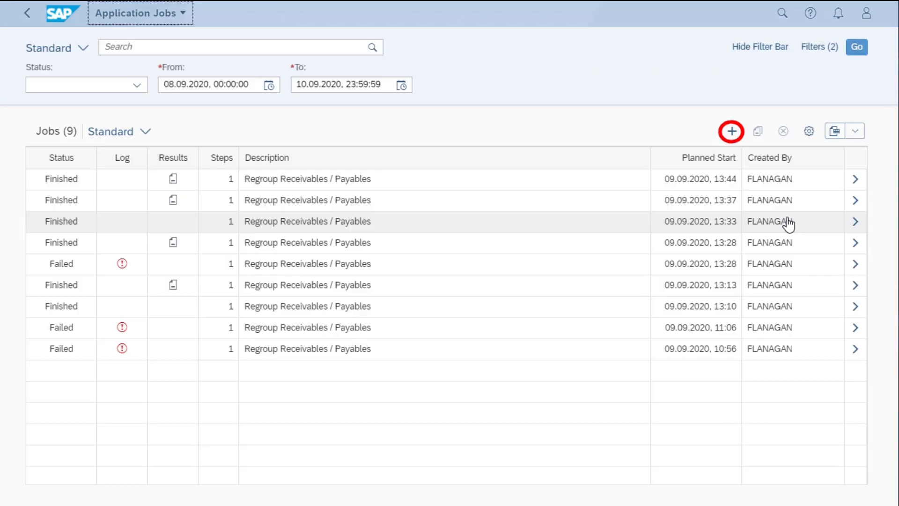
click(724, 136)
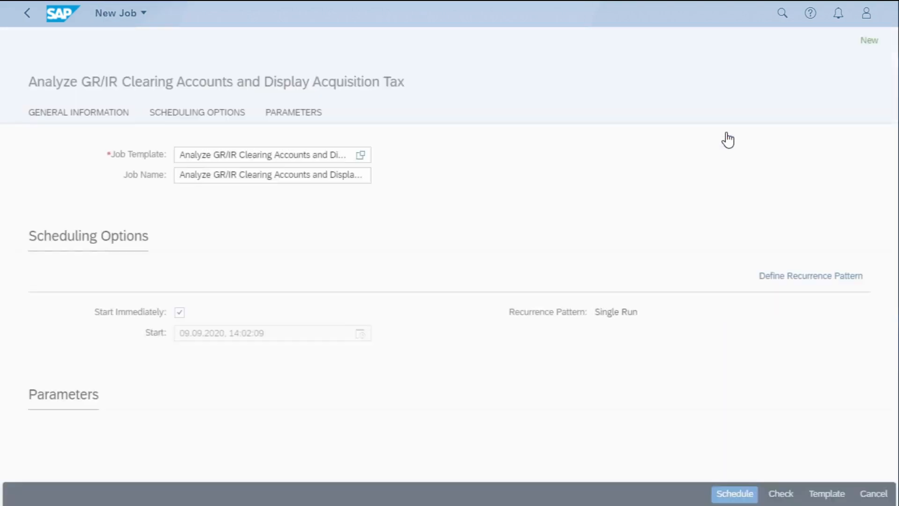
click(355, 155)
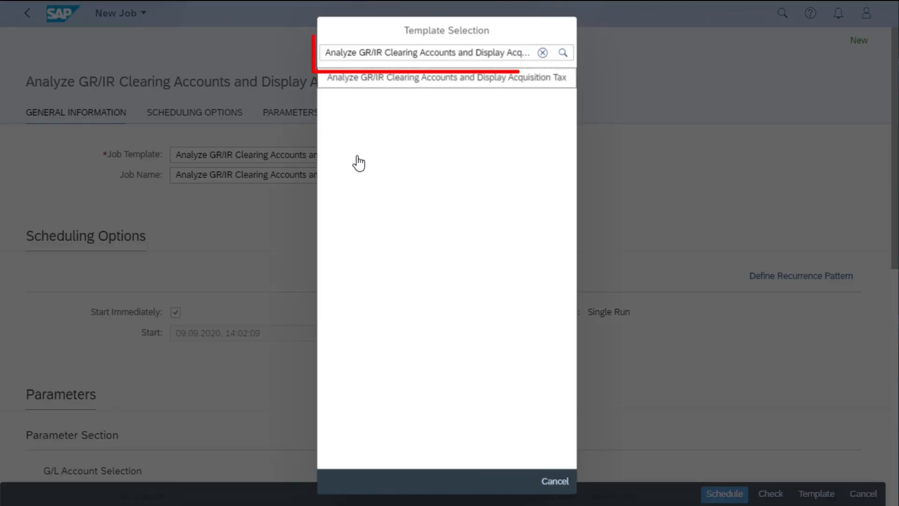
click(541, 54)
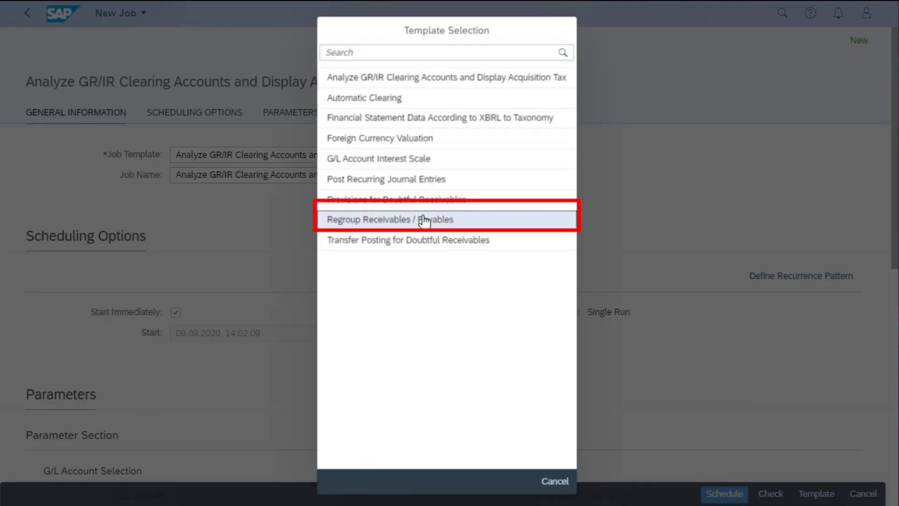
click(424, 220)
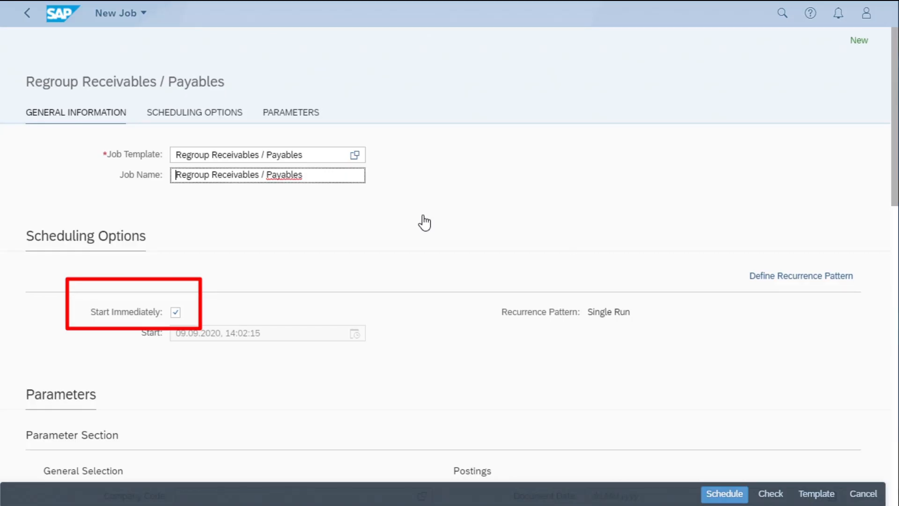
Set the general selection to company code OF01, sort method SAP, valuation area IF and balance sheet key date 30.09.2020
scroll(423, 215, down, 5)
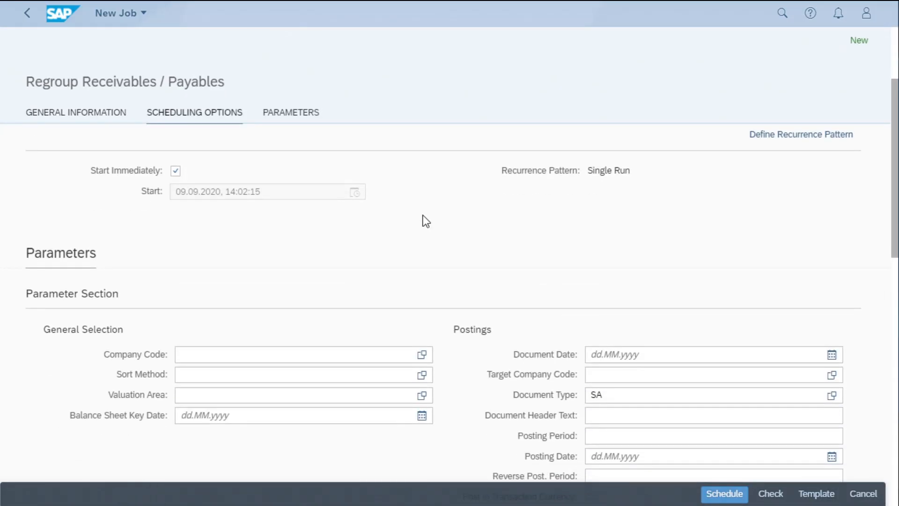
click(229, 283)
text(OF01)
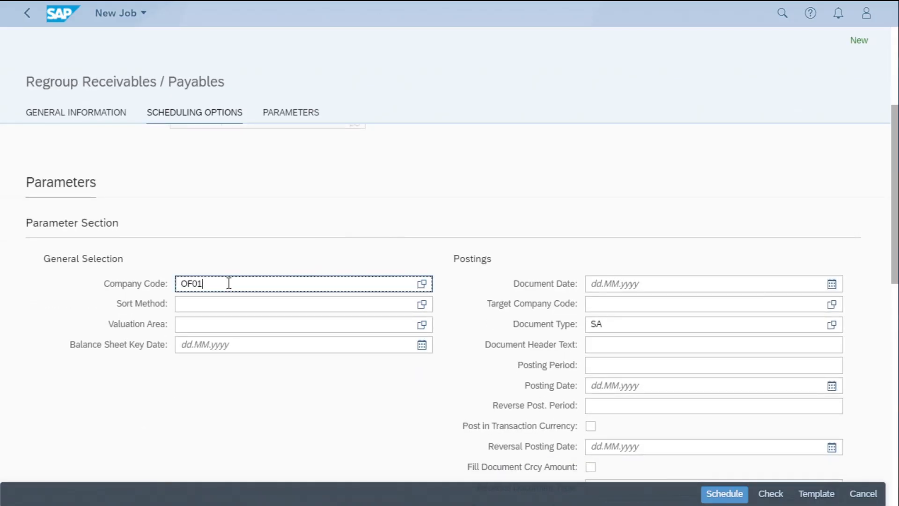
key(Tab)
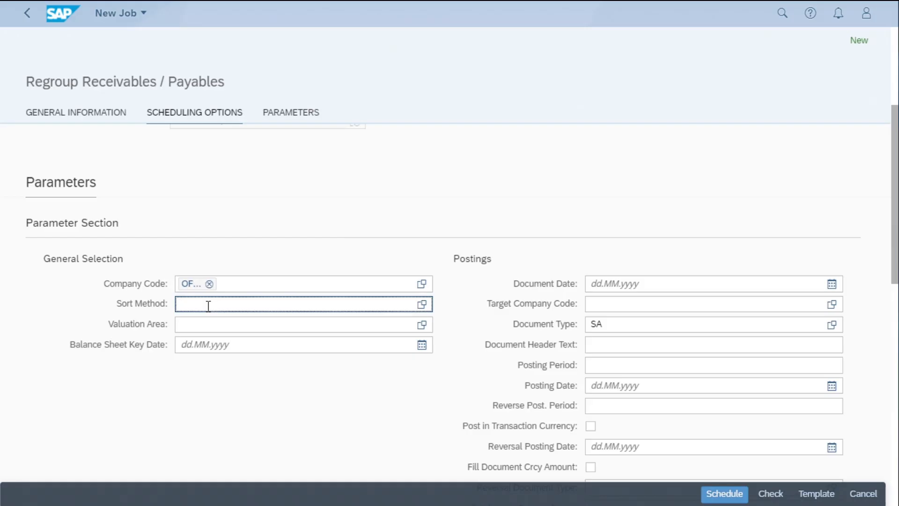
text(SAP)
key(Tab)
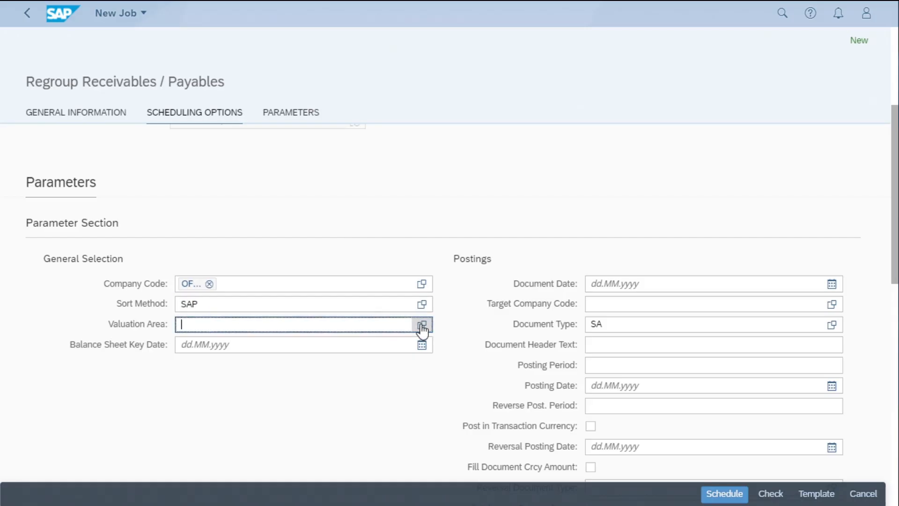
click(422, 324)
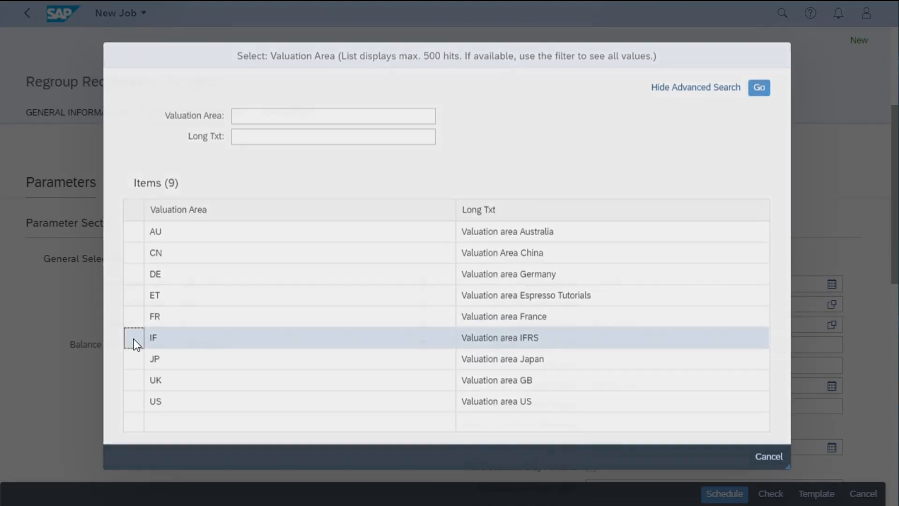
click(133, 339)
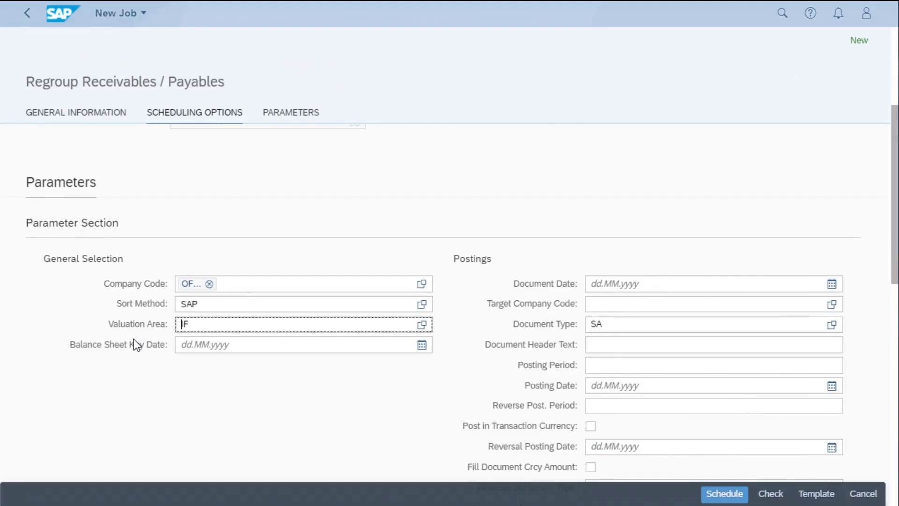
click(197, 345)
text(30.)
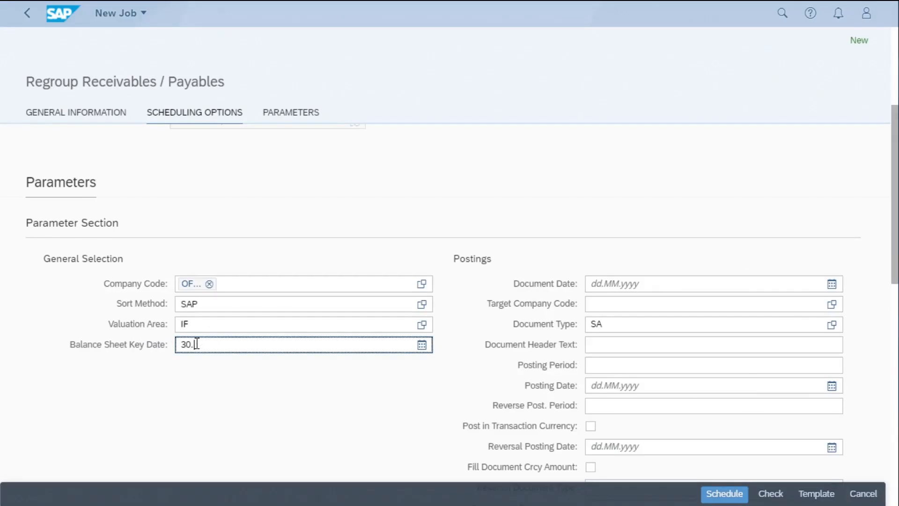
text(09.2020)
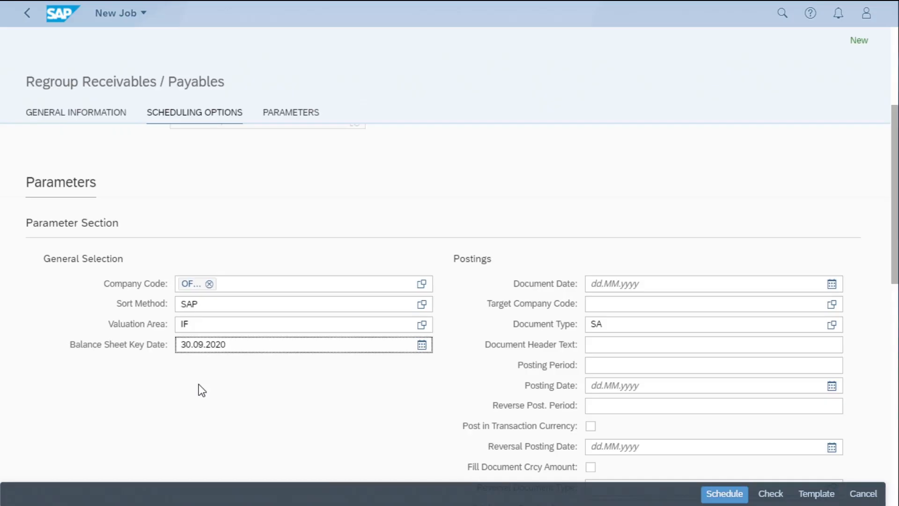
Restrict the regrouping job's selections to account type K
scroll(198, 384, down, 2)
scroll(198, 384, down, 5)
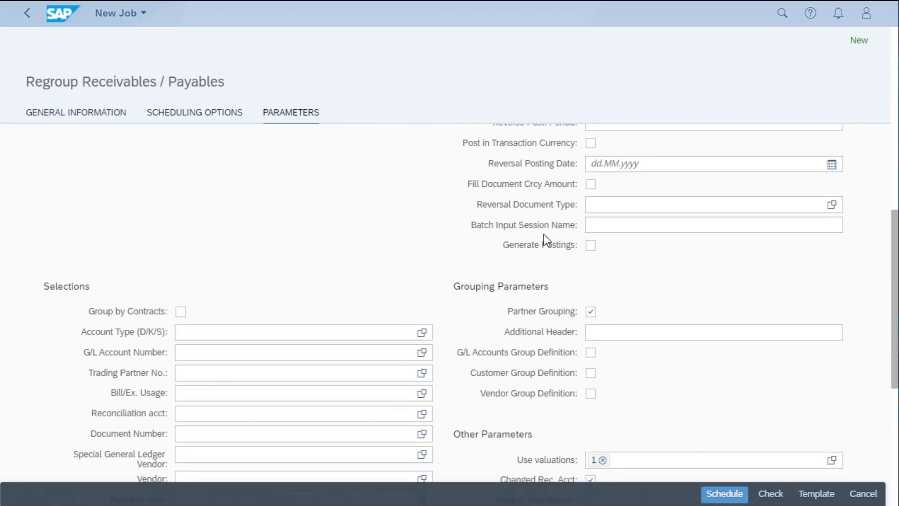
click(206, 332)
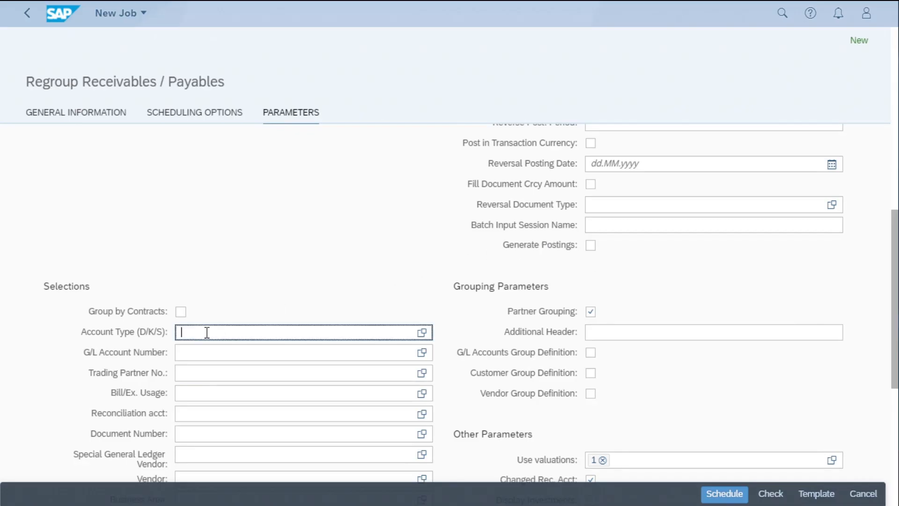
text(K)
Enable Display Log and Save Log in the other parameters, and schedule the job, refreshing the job list
scroll(207, 332, down, 6)
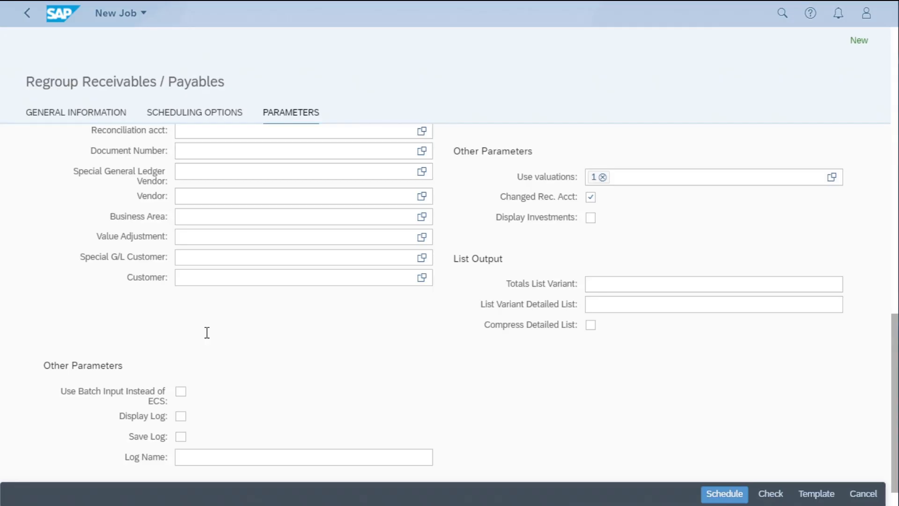
scroll(222, 341, down, 1)
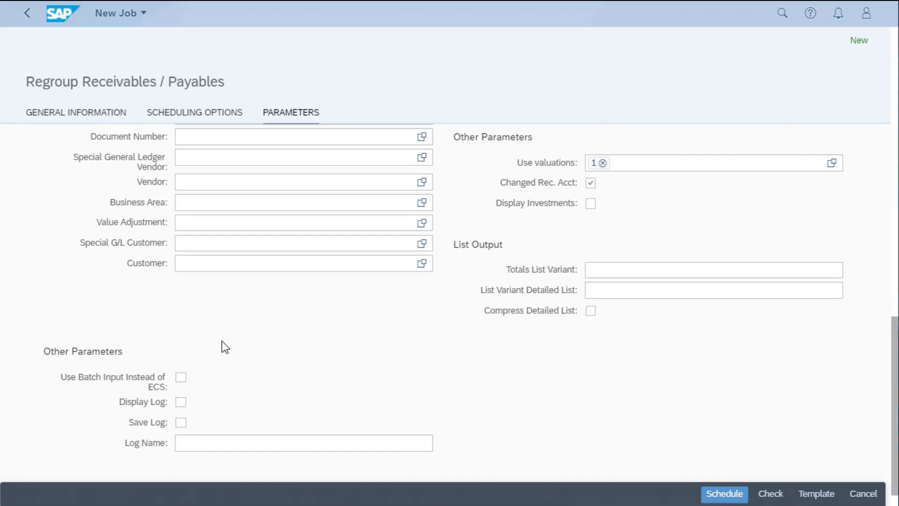
click(178, 366)
click(180, 385)
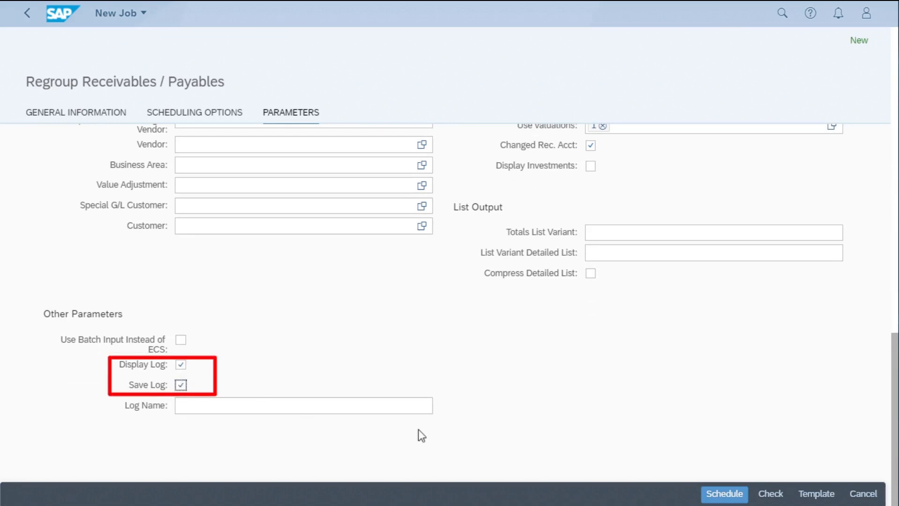
click(729, 498)
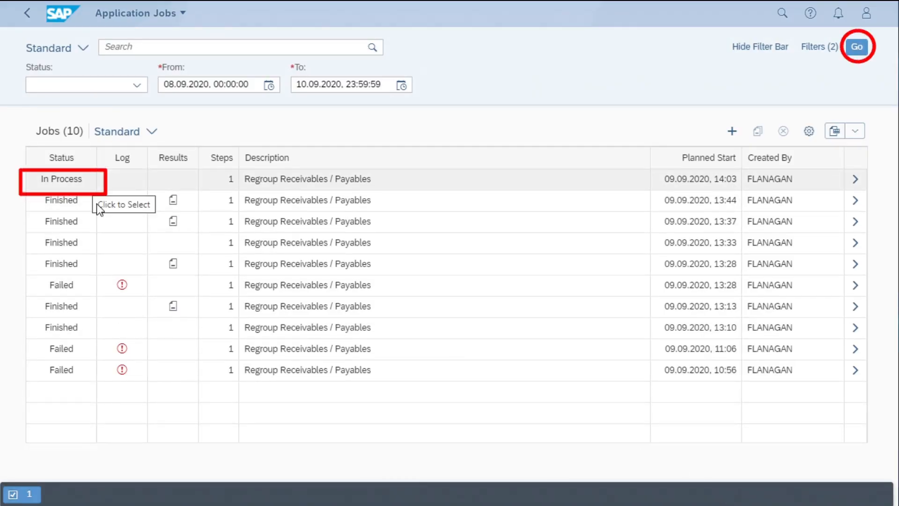
click(854, 47)
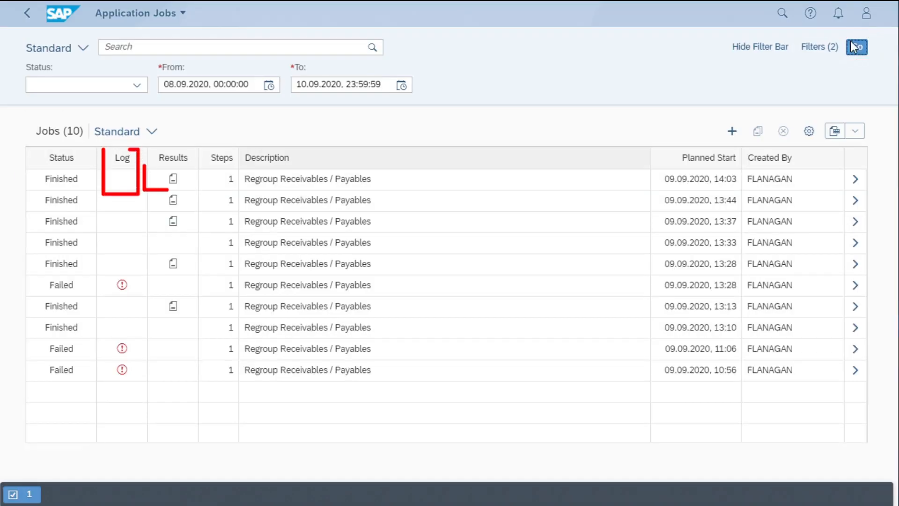
Open the result document of the 14:03 regrouping job and review its selections, open items and posting proposal, returning to the job list
click(174, 179)
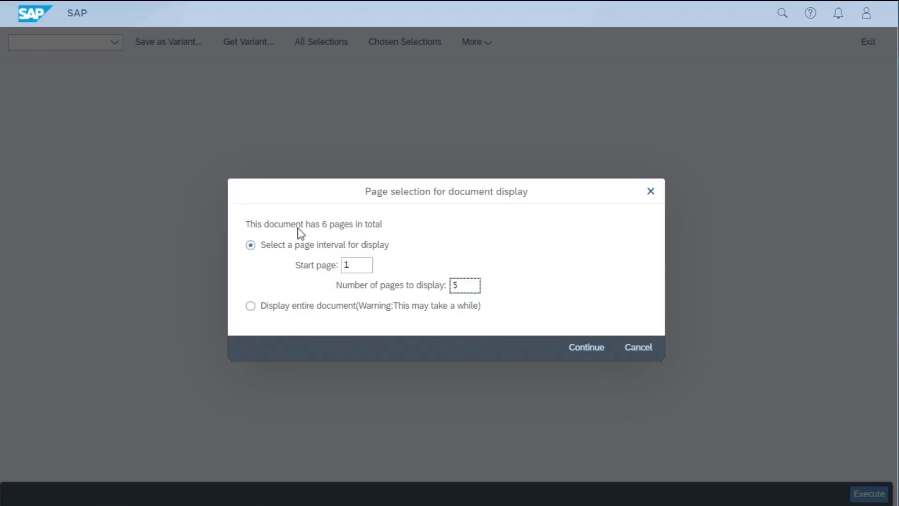
text(8)
click(585, 349)
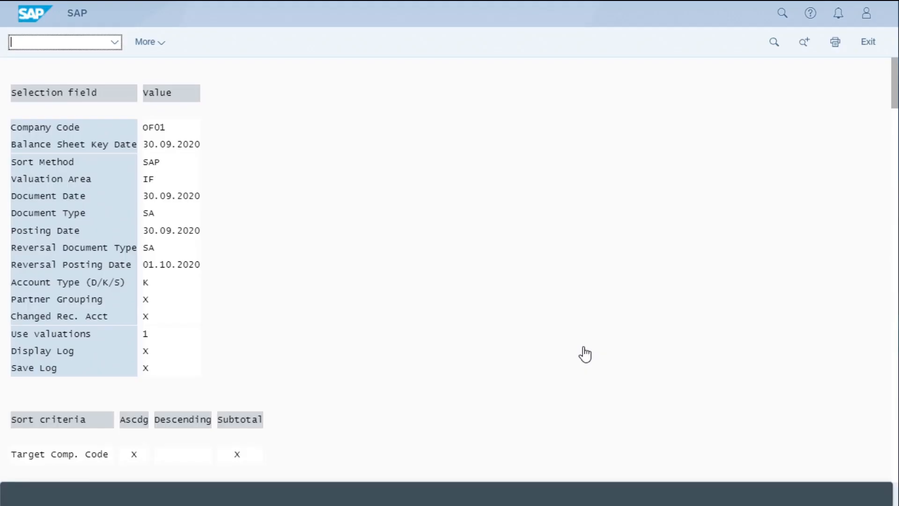
click(895, 219)
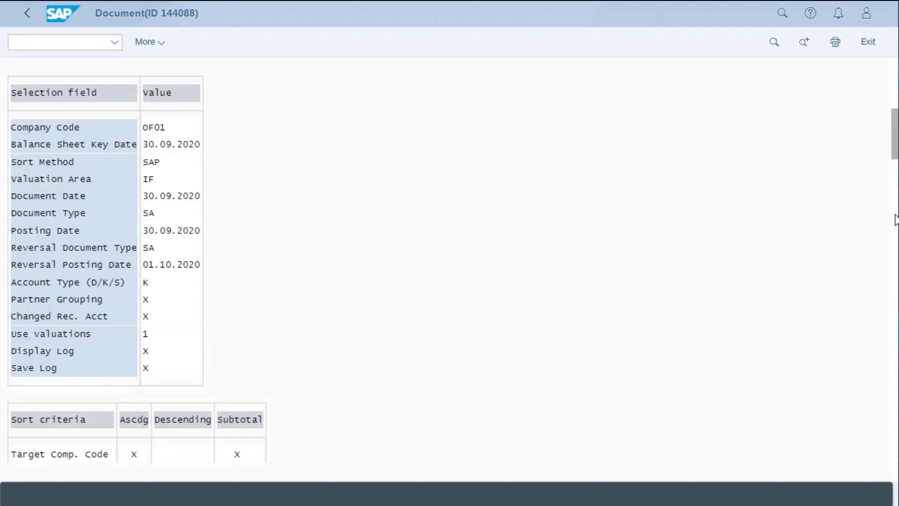
click(895, 219)
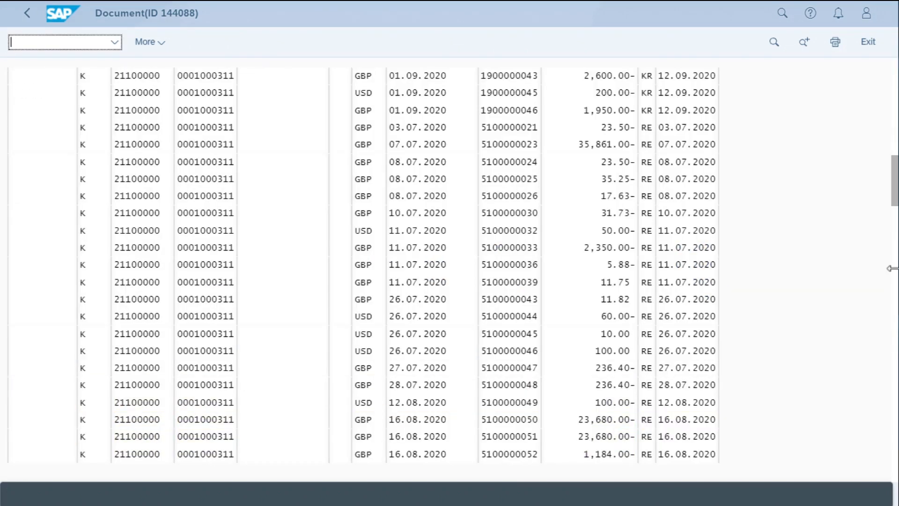
click(895, 464)
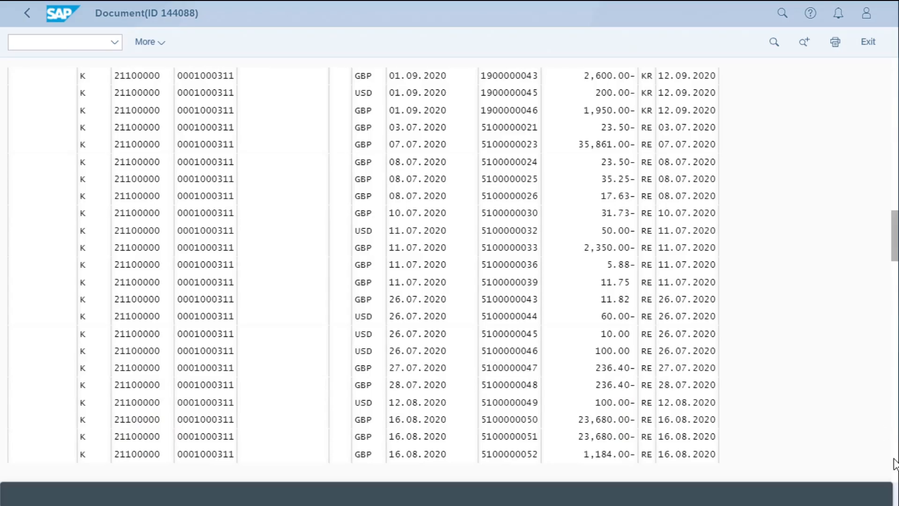
click(895, 464)
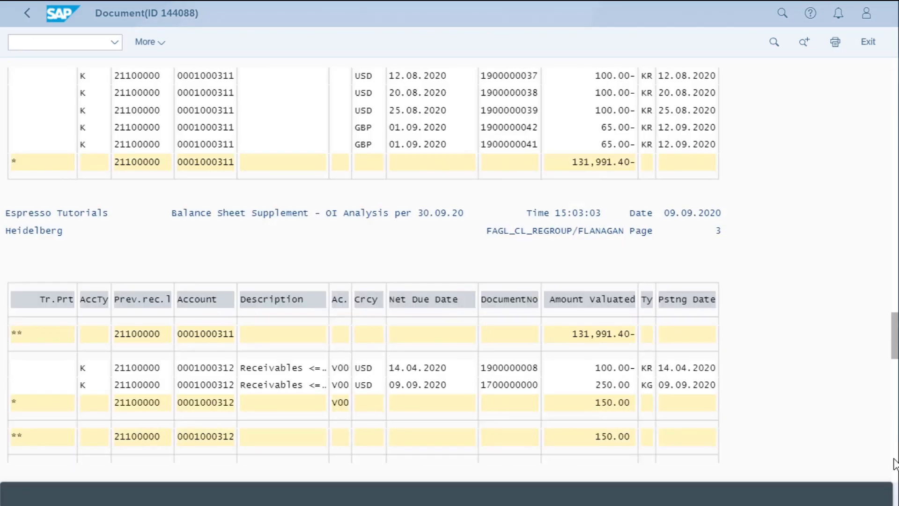
click(895, 464)
click(896, 464)
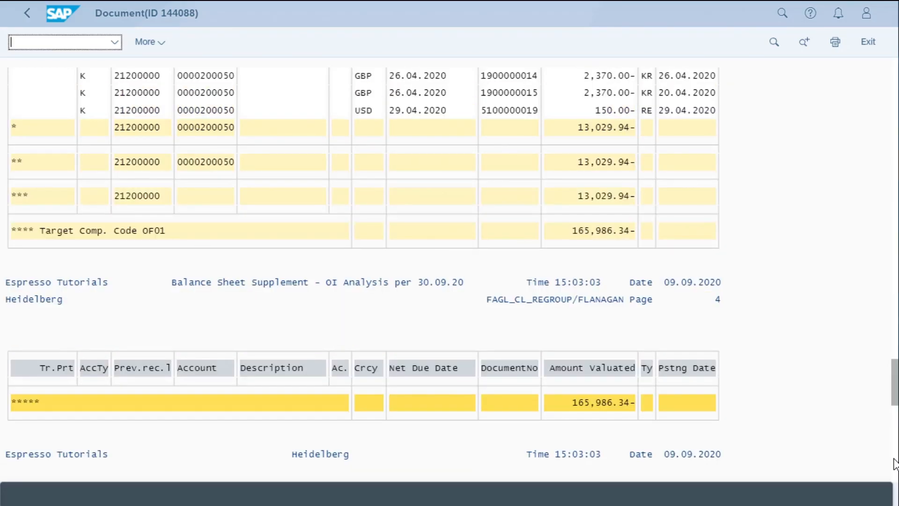
click(895, 464)
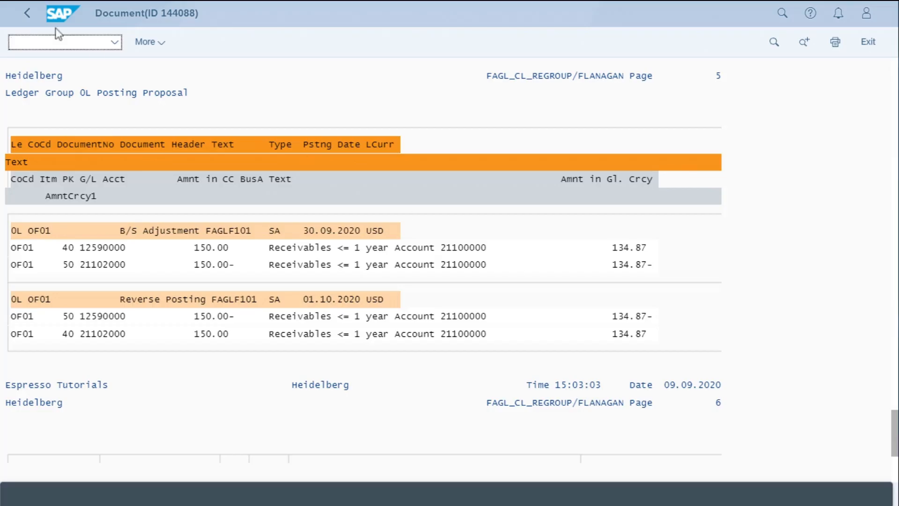
click(26, 18)
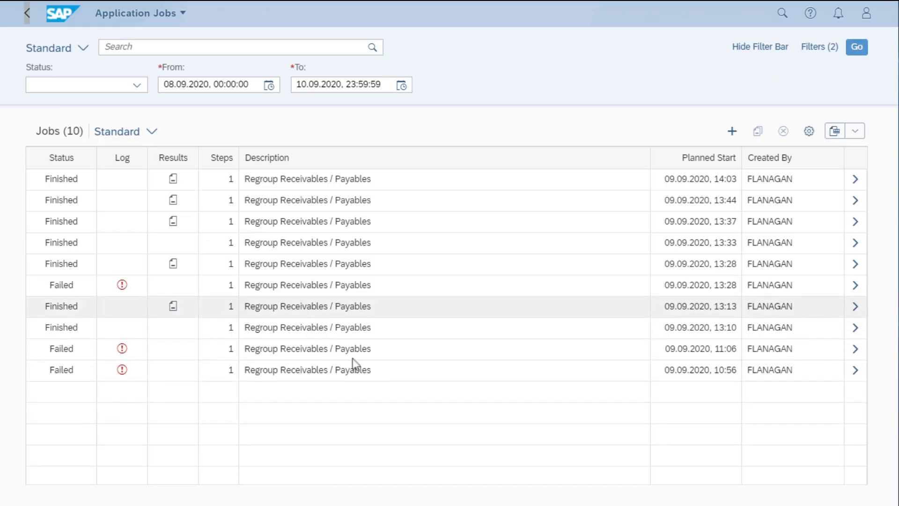
Create another new job and choose Regroup Receivables / Payables as its template
click(733, 132)
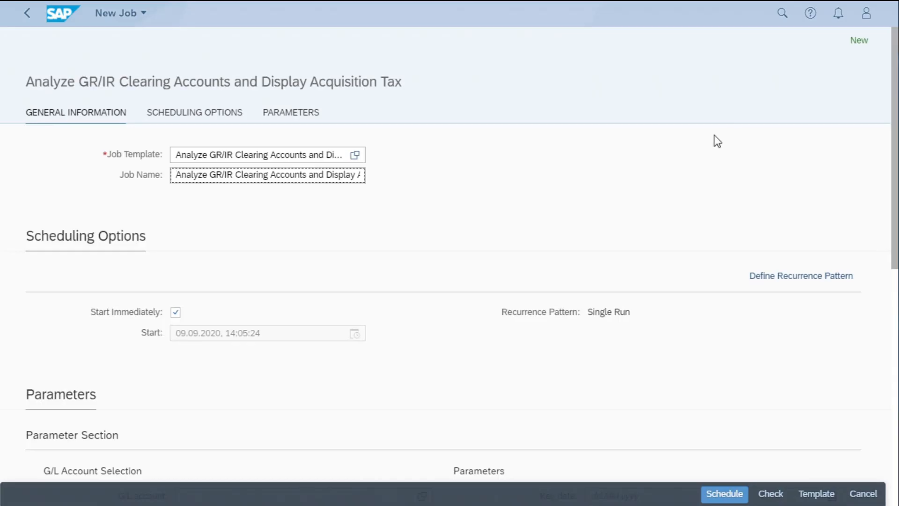
click(355, 155)
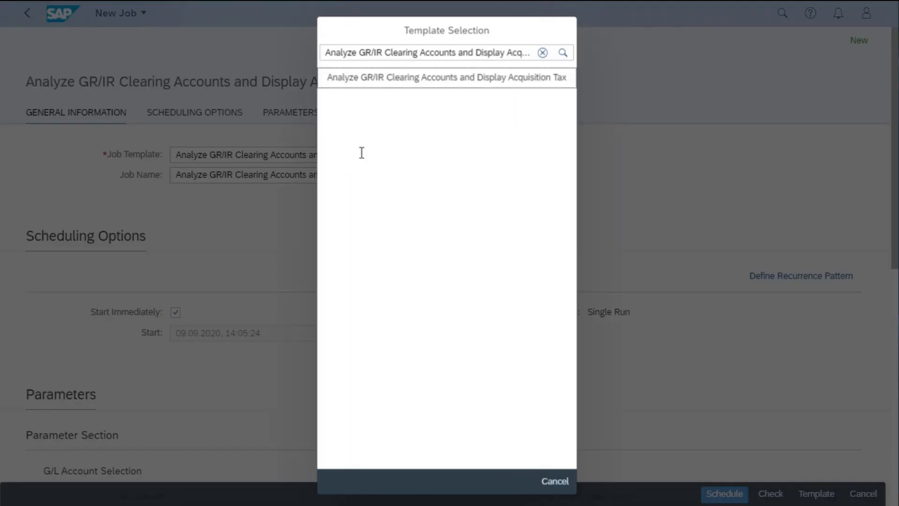
click(542, 53)
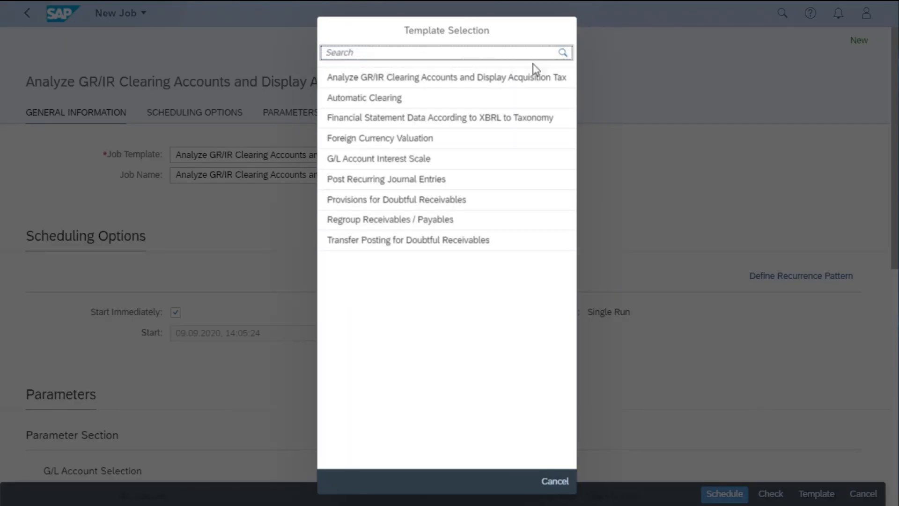
click(367, 220)
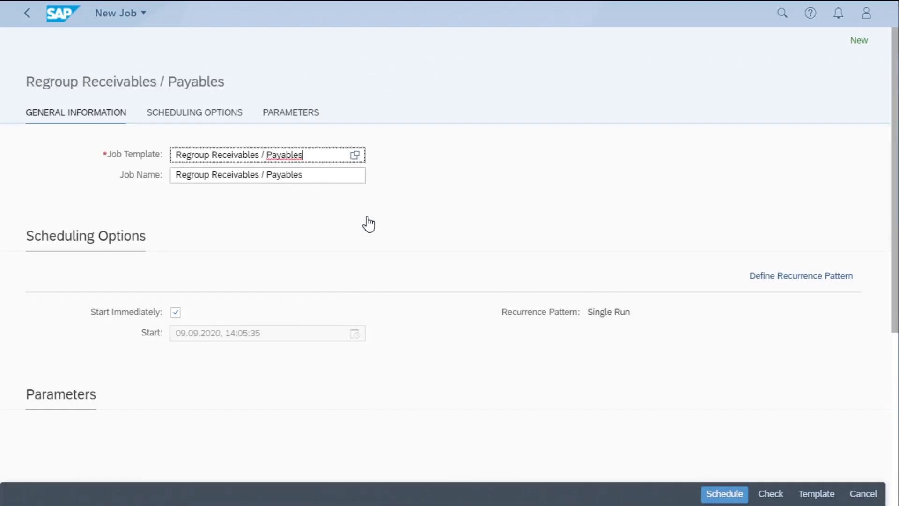
Fill the job's general selection with company code OF01, sort method SAP, valuation area IF and balance sheet key date 30.09.2020
scroll(370, 319, down, 3)
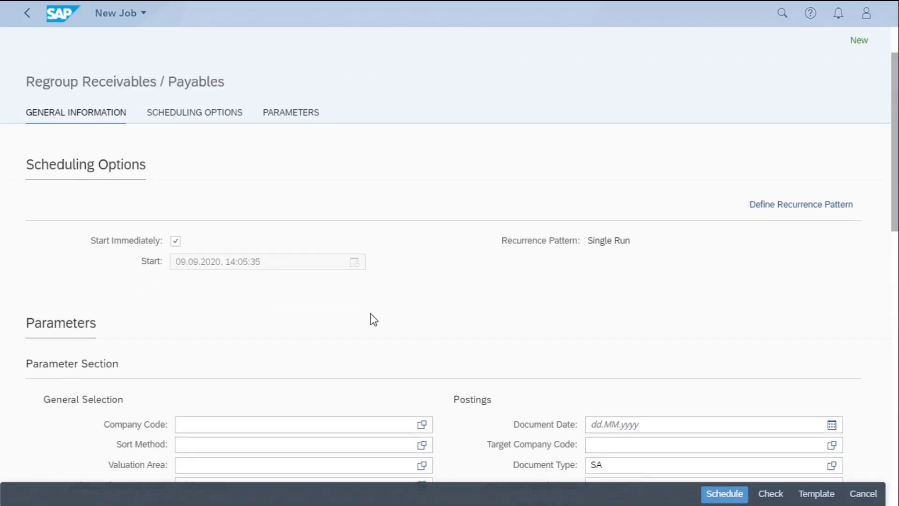
click(202, 354)
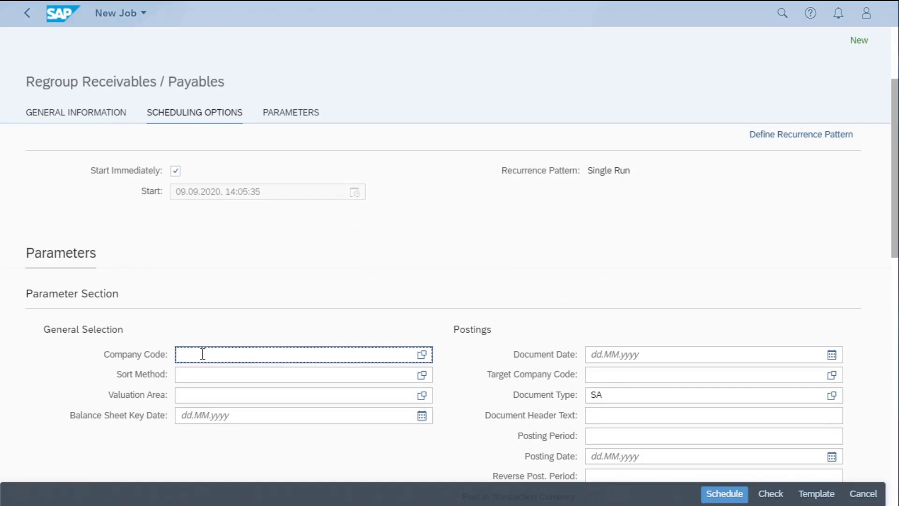
text(OF01)
click(202, 372)
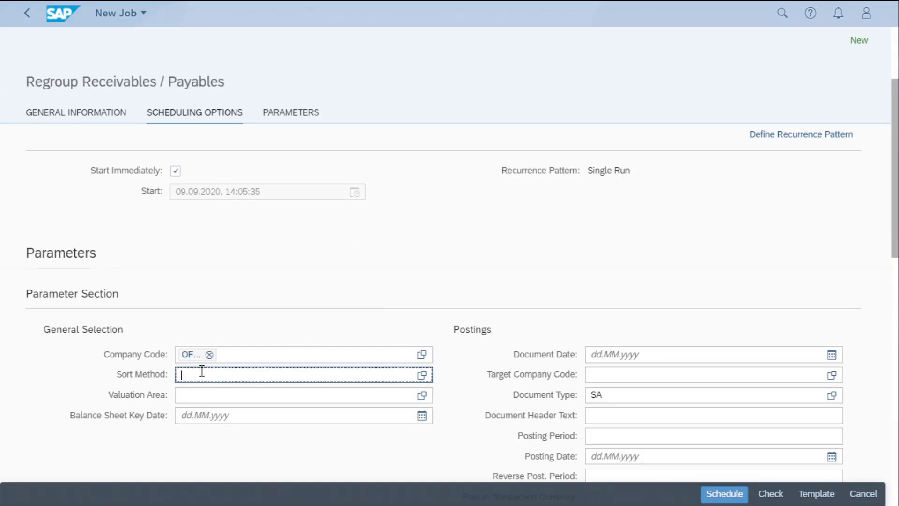
text(SAP)
click(191, 391)
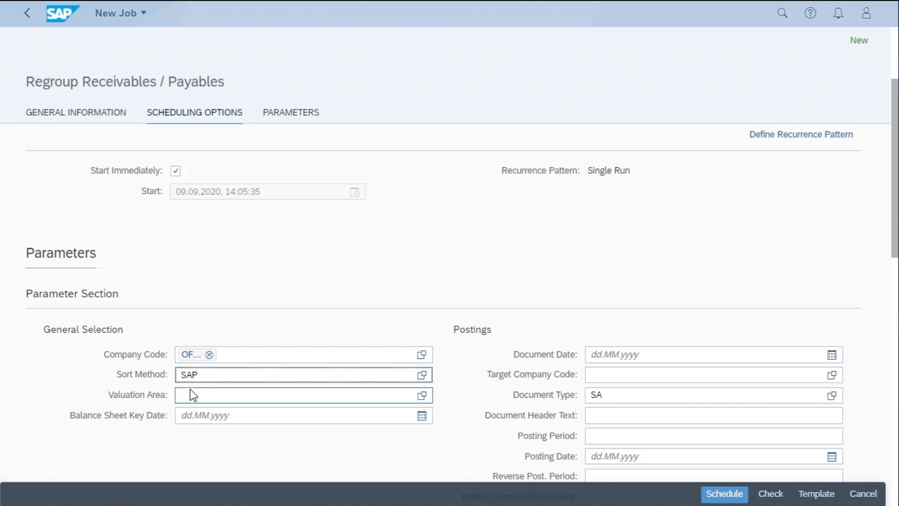
text(IF)
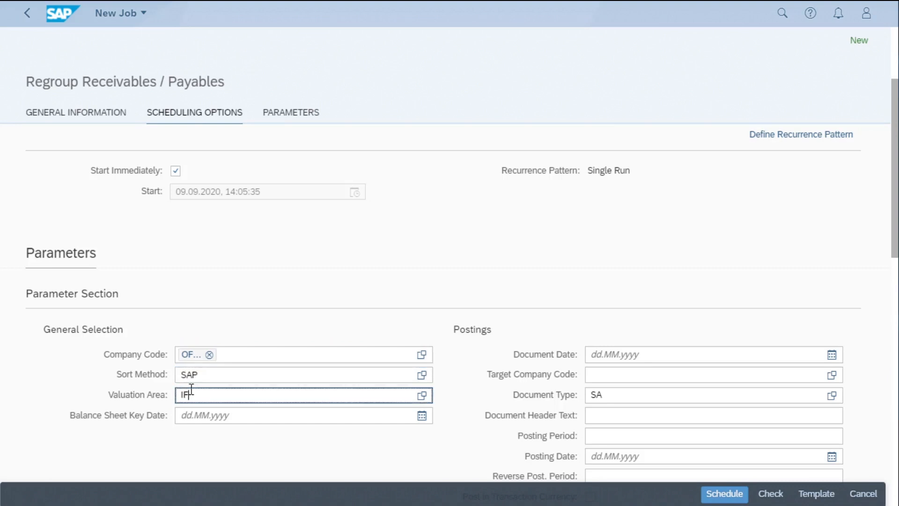
click(187, 416)
text(3)
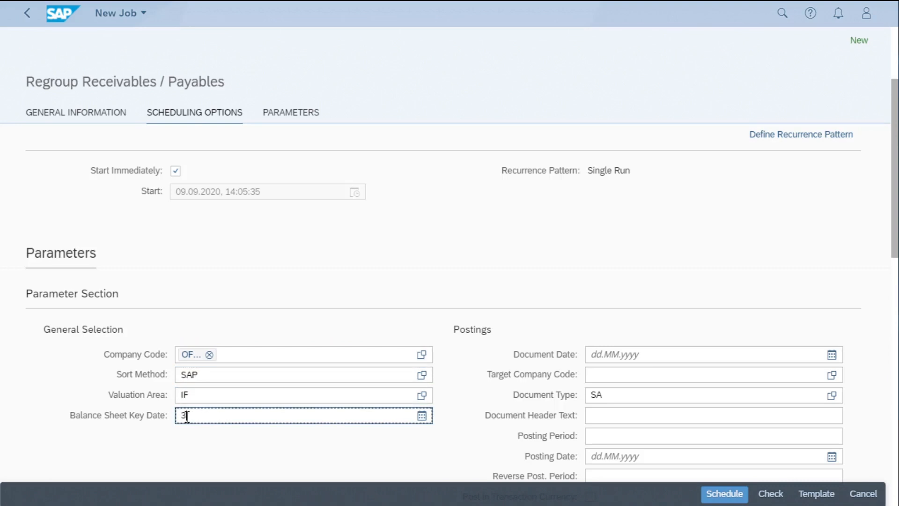
text(0.09.2020)
Restrict the selections to account type K and enable Display Log and Save Log in the other parameters
scroll(186, 417, down, 10)
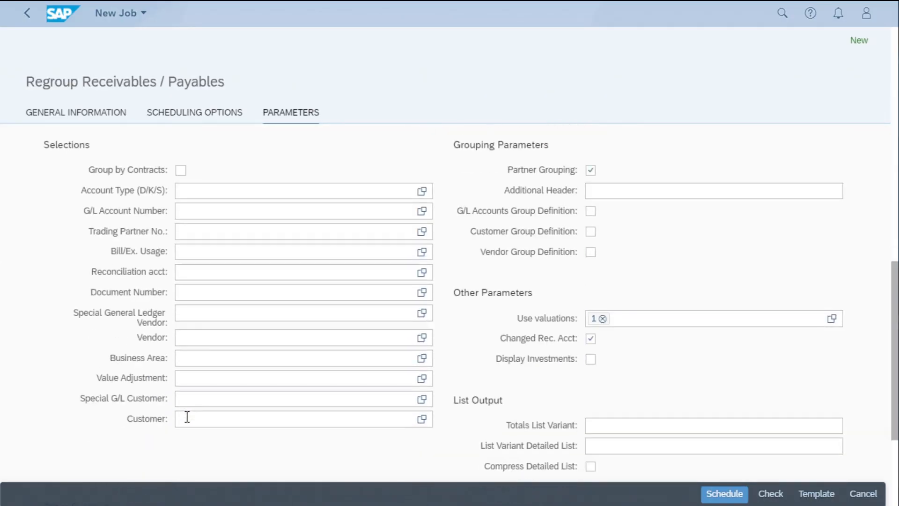
click(203, 190)
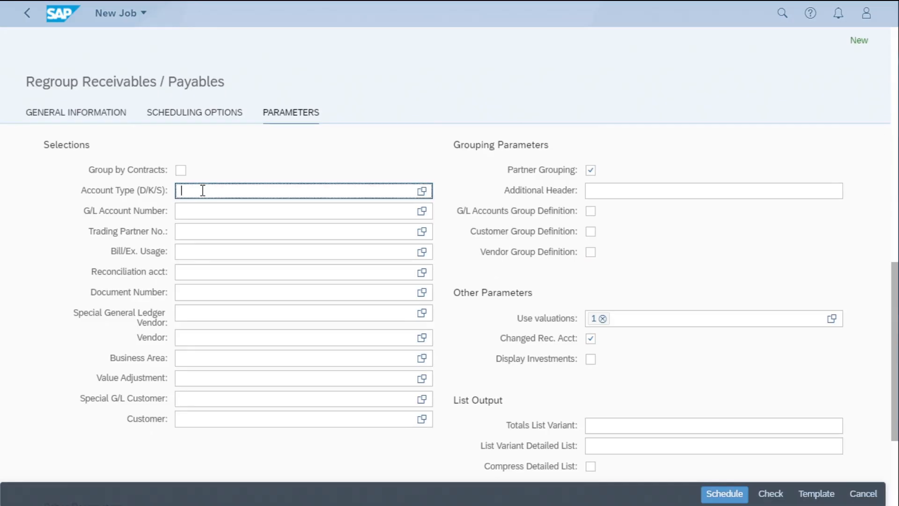
text(K)
scroll(224, 241, down, 4)
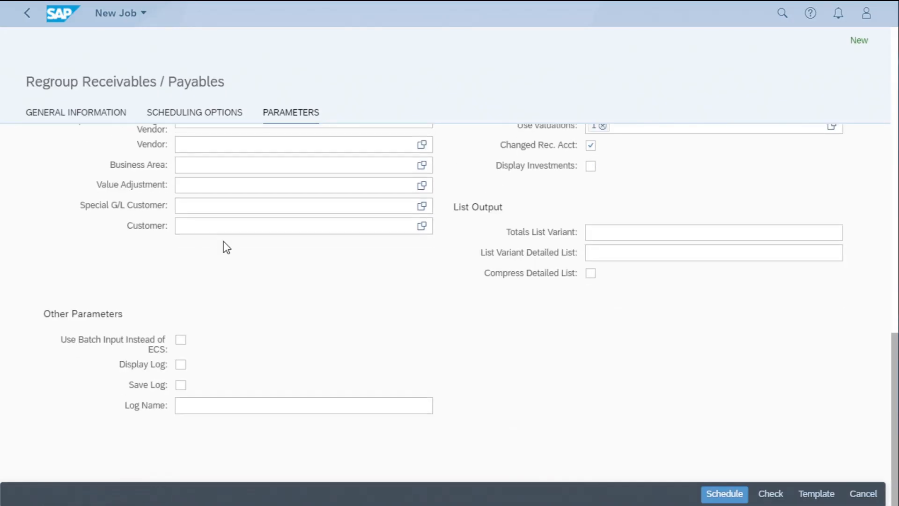
click(187, 363)
click(186, 387)
Enable Generate Postings for the regrouping job and check the remaining selection and grouping parameters
scroll(482, 297, up, 12)
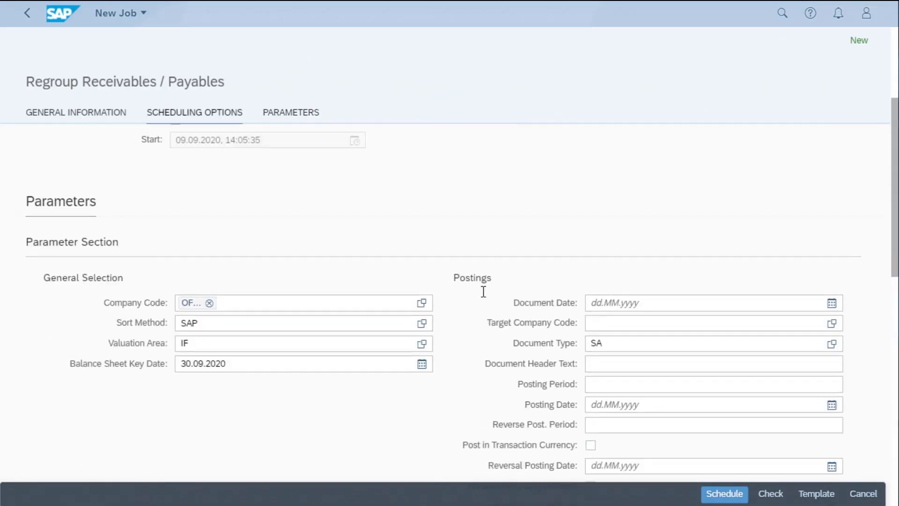
scroll(504, 331, down, 3)
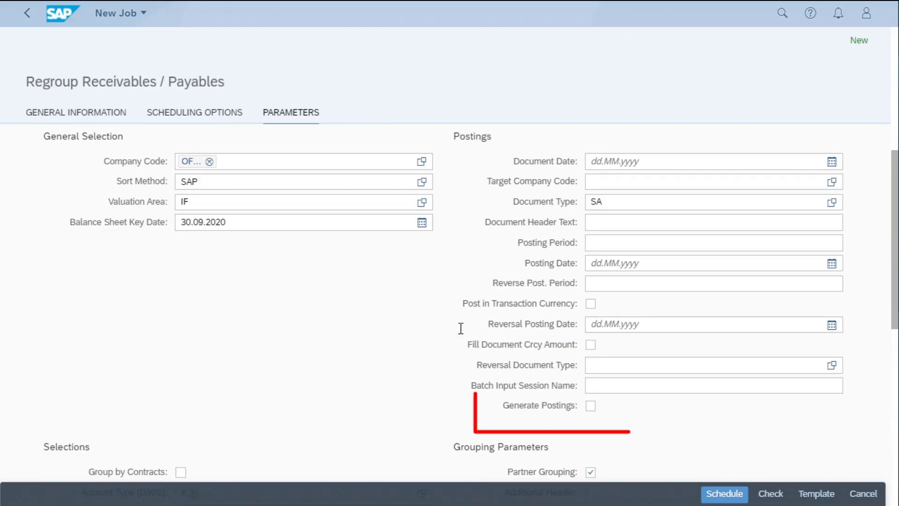
click(590, 407)
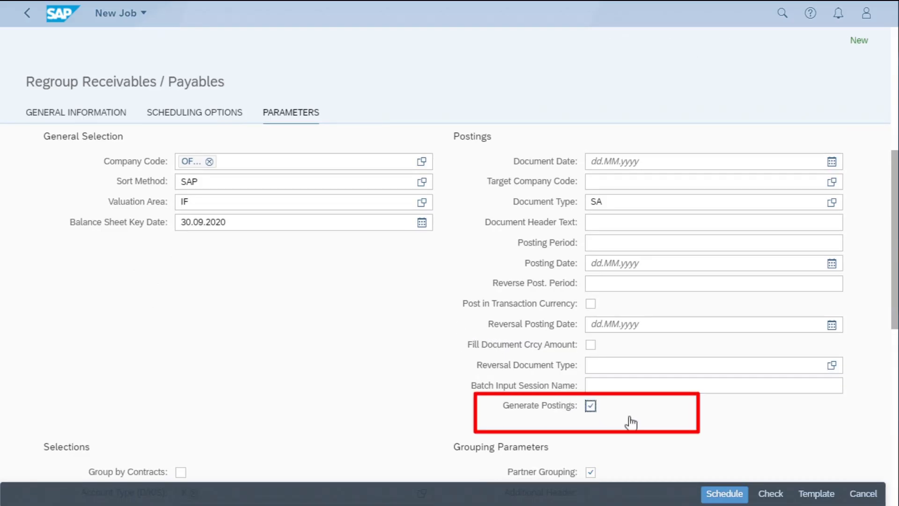
scroll(670, 426, down, 2)
scroll(671, 426, down, 2)
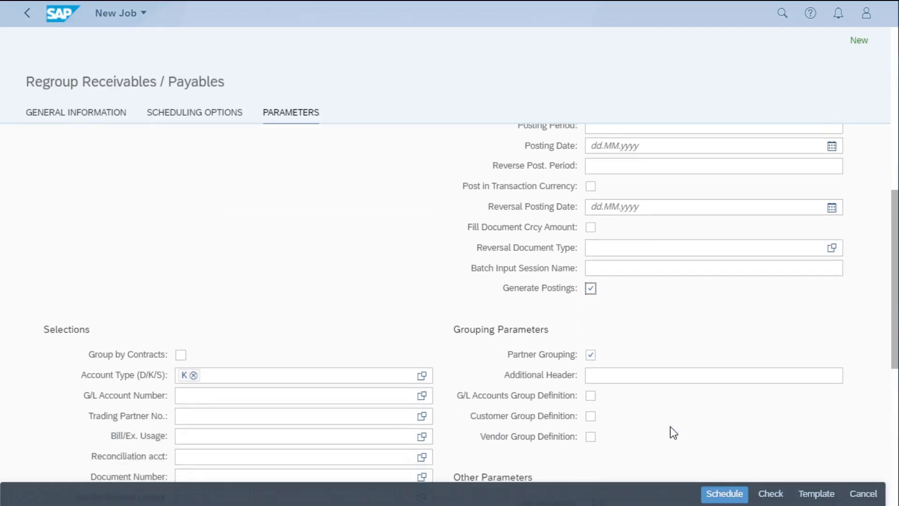
scroll(670, 426, down, 2)
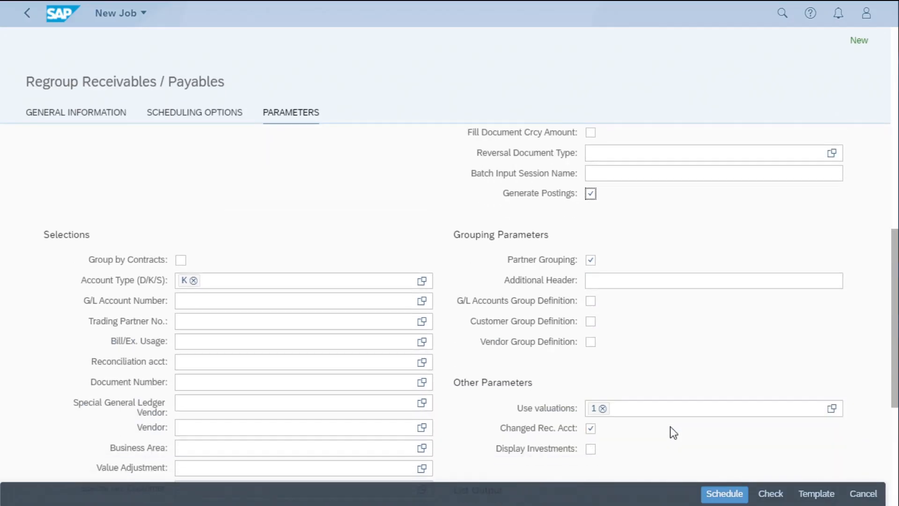
scroll(670, 426, down, 2)
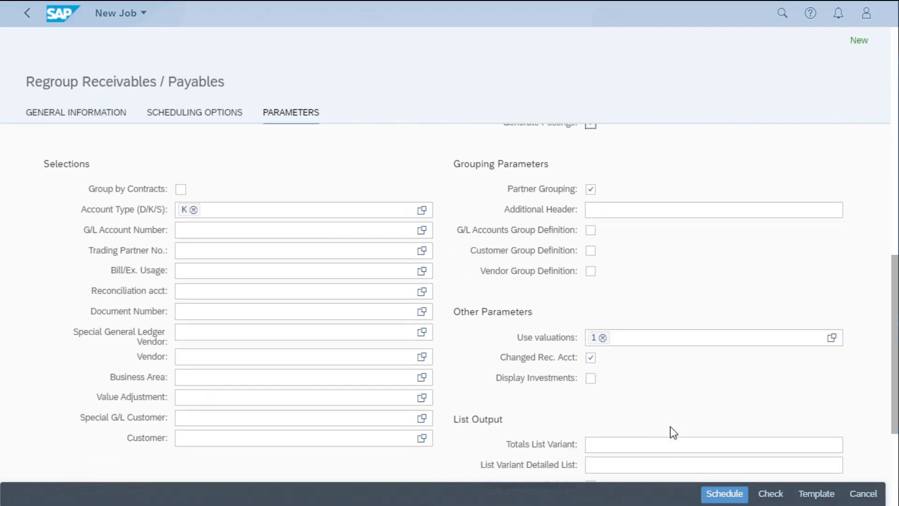
scroll(670, 426, up, 2)
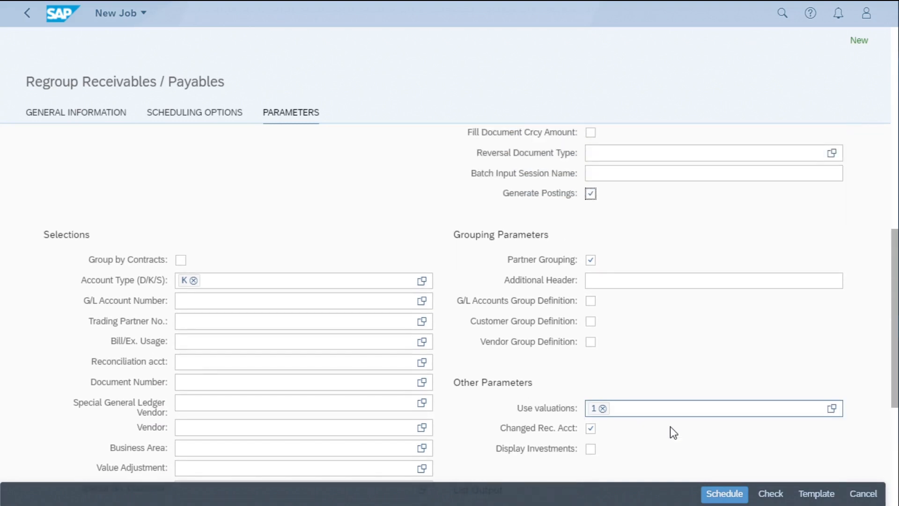
Schedule the regrouping job with postings and refresh the job list until the job is finished
click(721, 495)
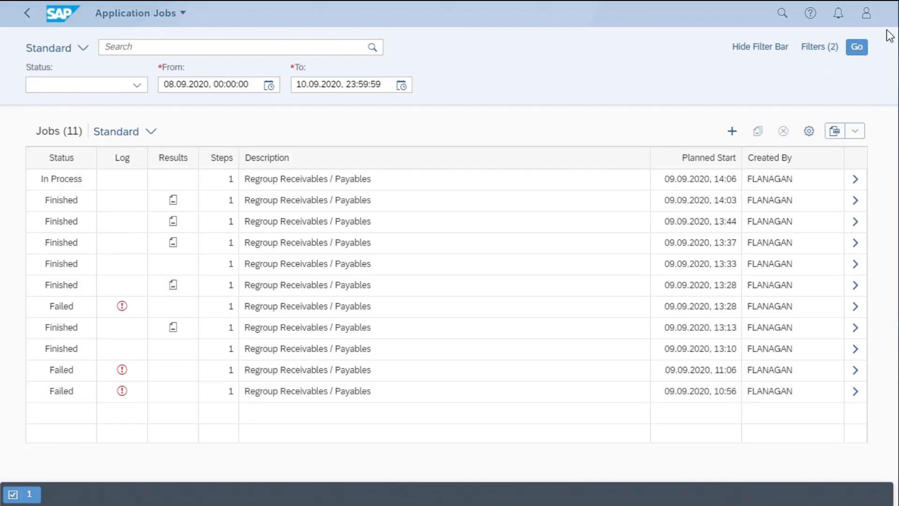
click(855, 48)
click(856, 49)
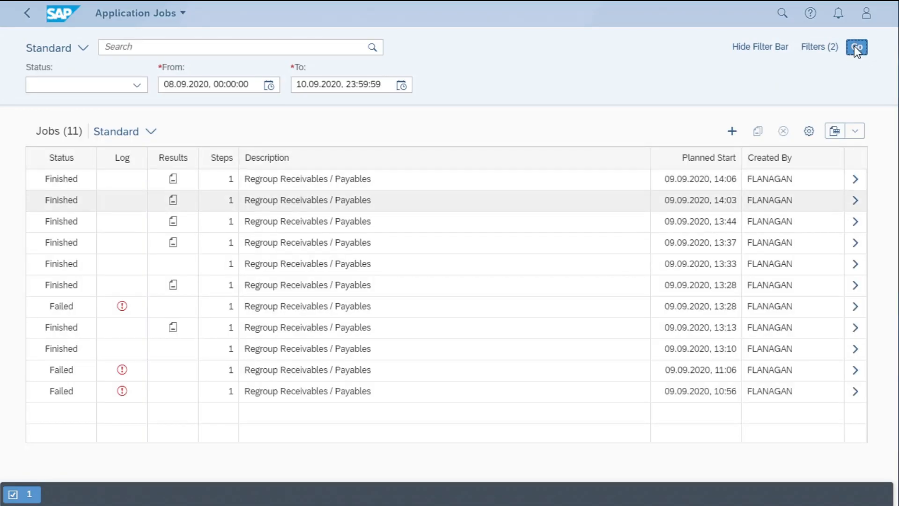
Open the result document of the 14:06 regrouping job, displaying 6 pages from page 1
click(174, 180)
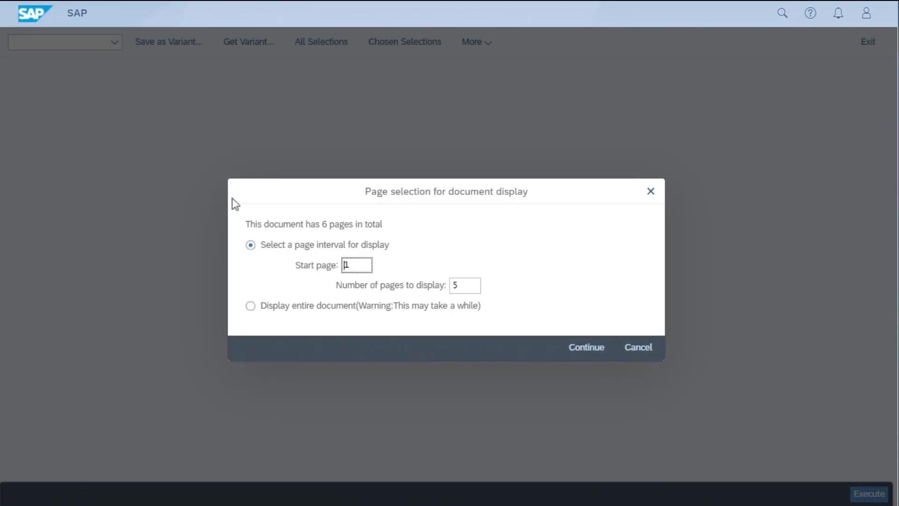
click(467, 282)
key(BackSpace)
text(6)
click(579, 351)
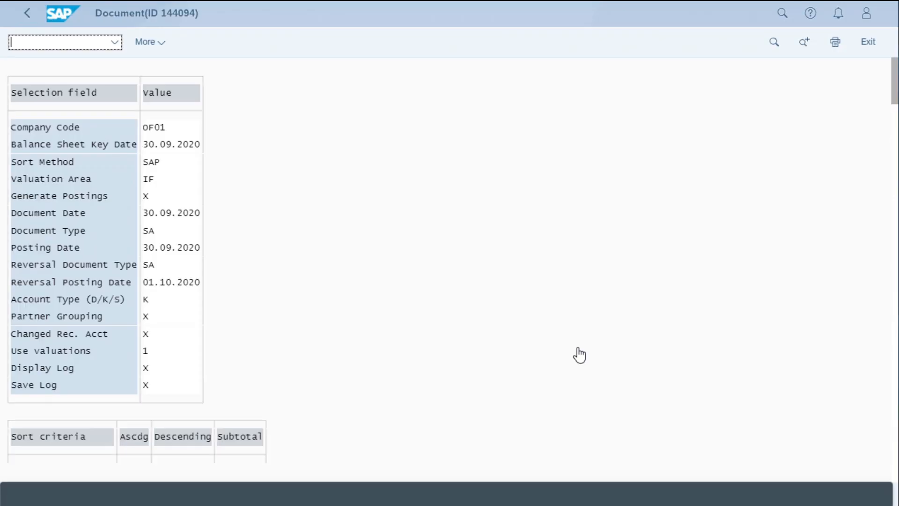
Review the result document's open item analysis, the generated adjustment and reversal postings, and the message log at the end
click(894, 264)
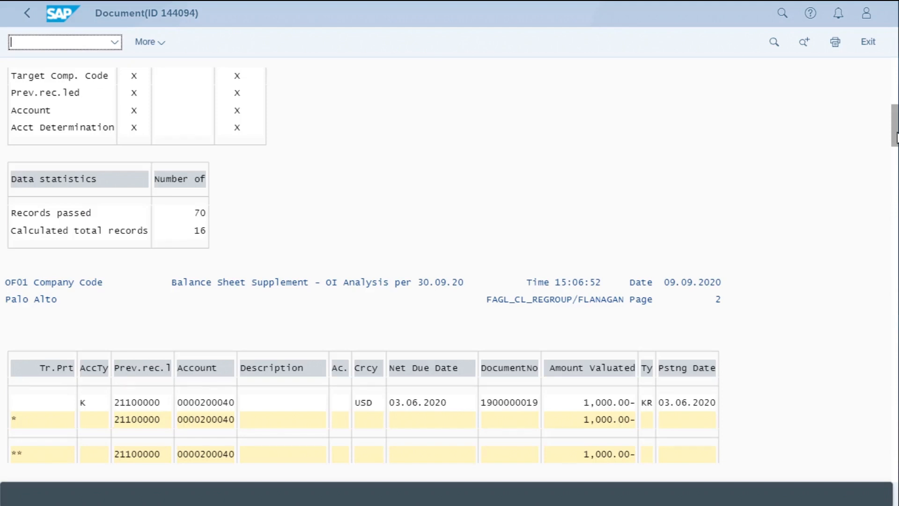
drag(896, 138, 880, 468)
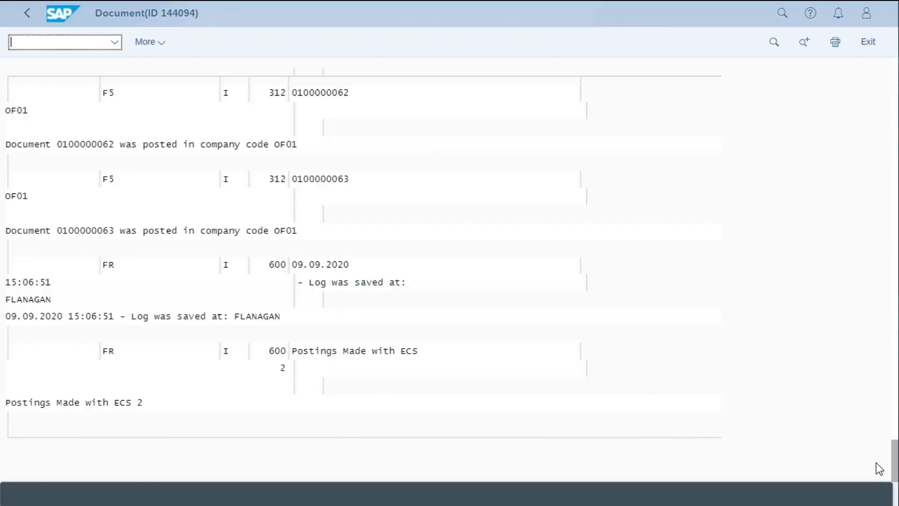
scroll(668, 221, up, 1)
scroll(664, 215, up, 1)
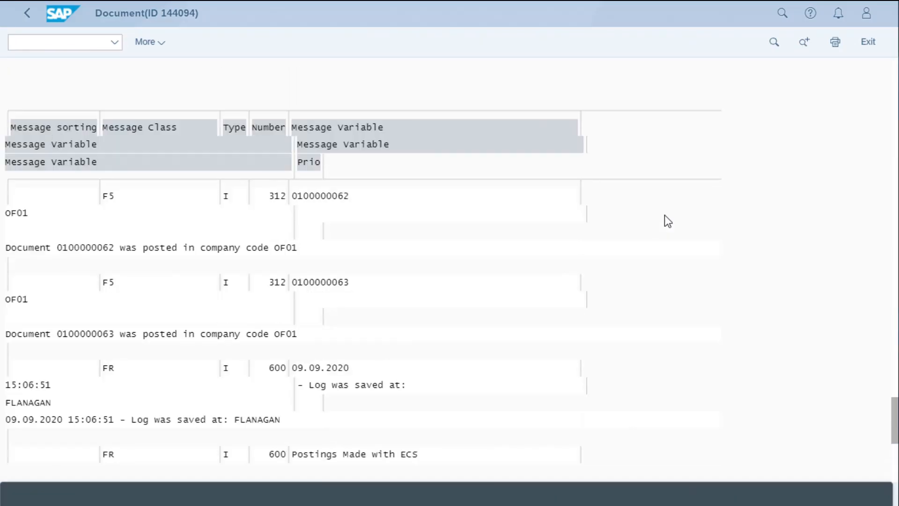
scroll(664, 215, up, 4)
scroll(668, 221, up, 6)
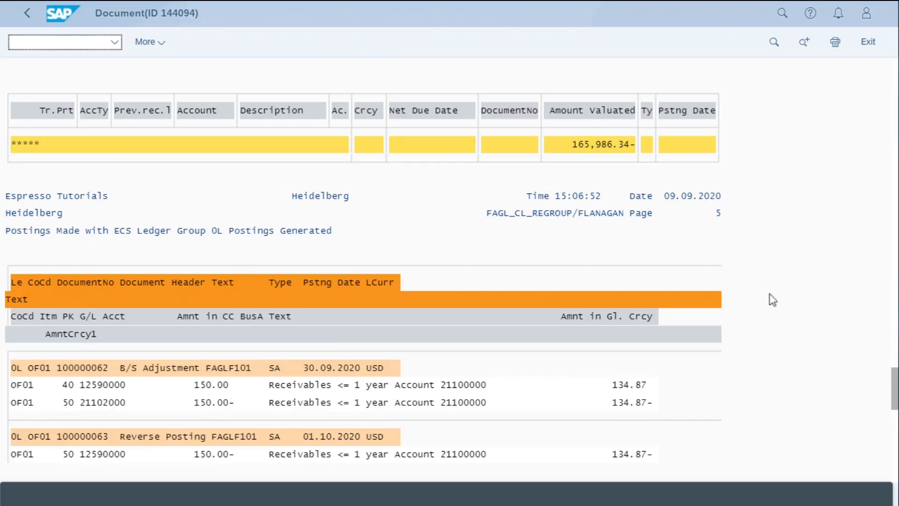
drag(896, 392, 895, 464)
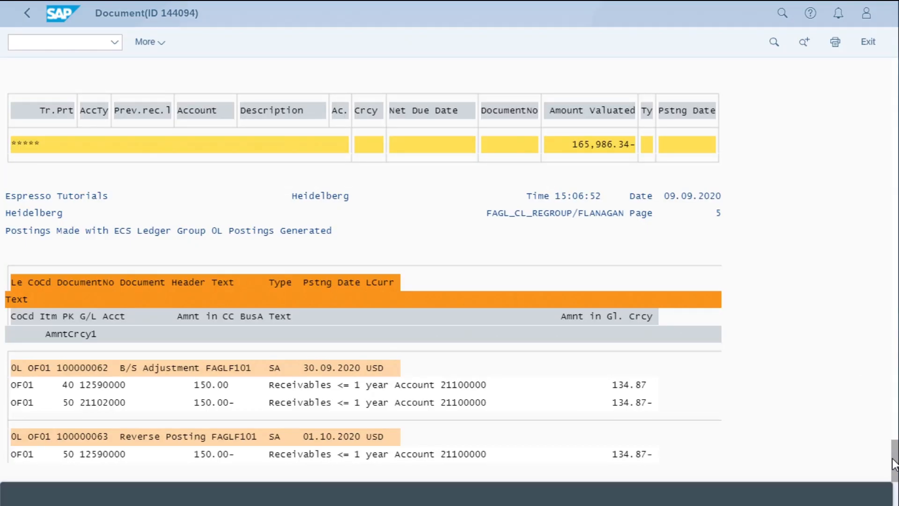
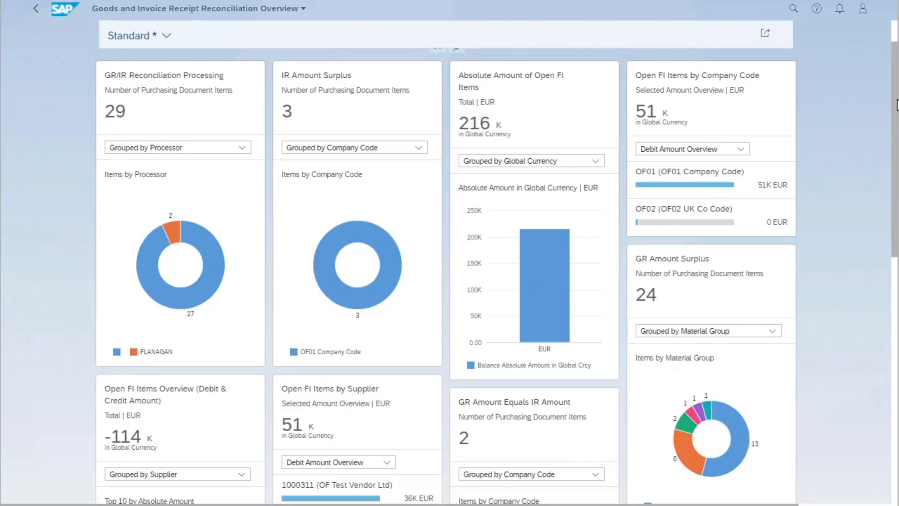
Collapse the filter header of the reconciliation overview and expand it again
drag(896, 104, 894, 51)
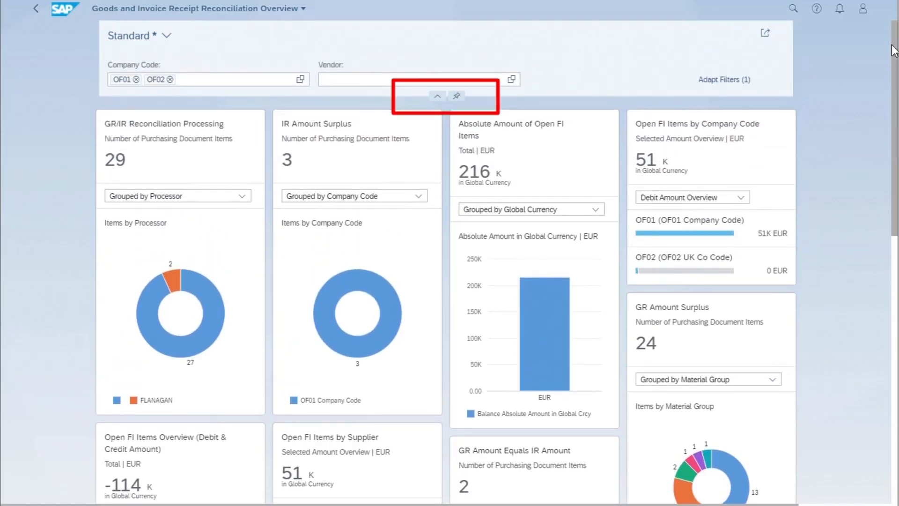
click(437, 97)
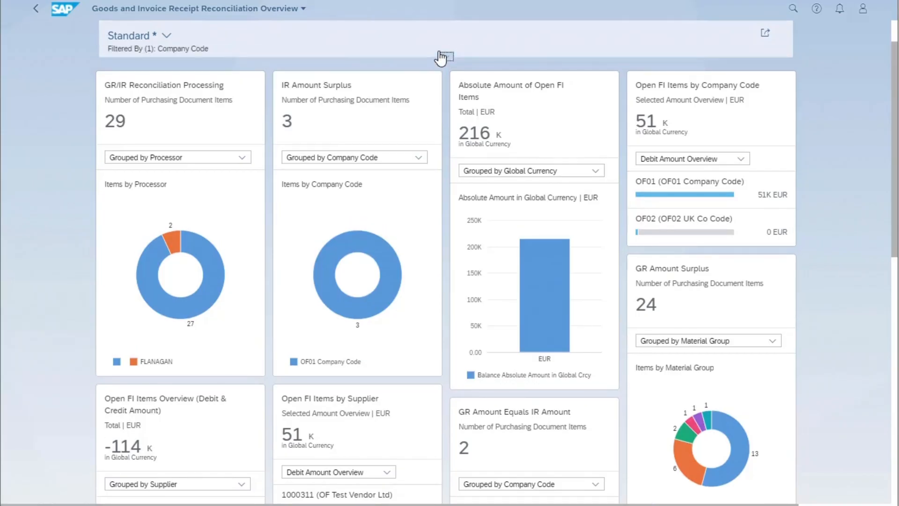
click(533, 58)
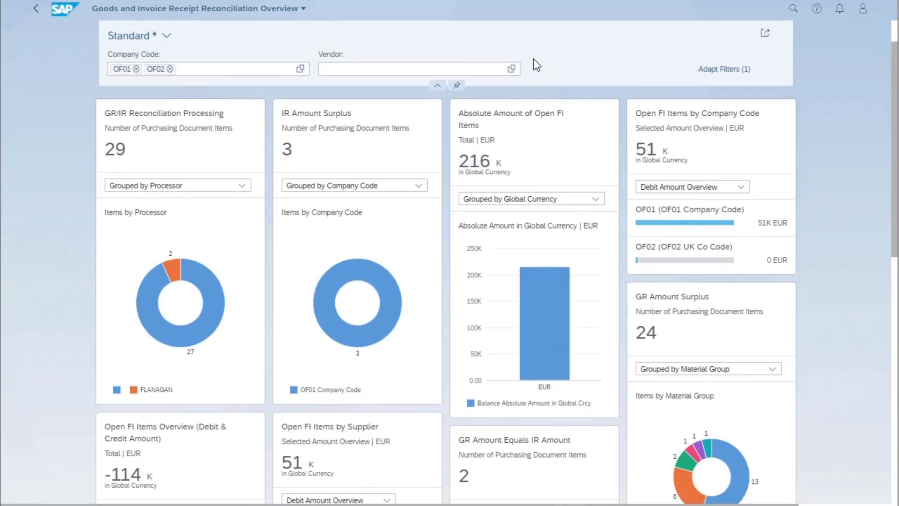
Review the additional GR/IR Process, Logistics Fields and Others filters available for the overview without adding any
click(720, 80)
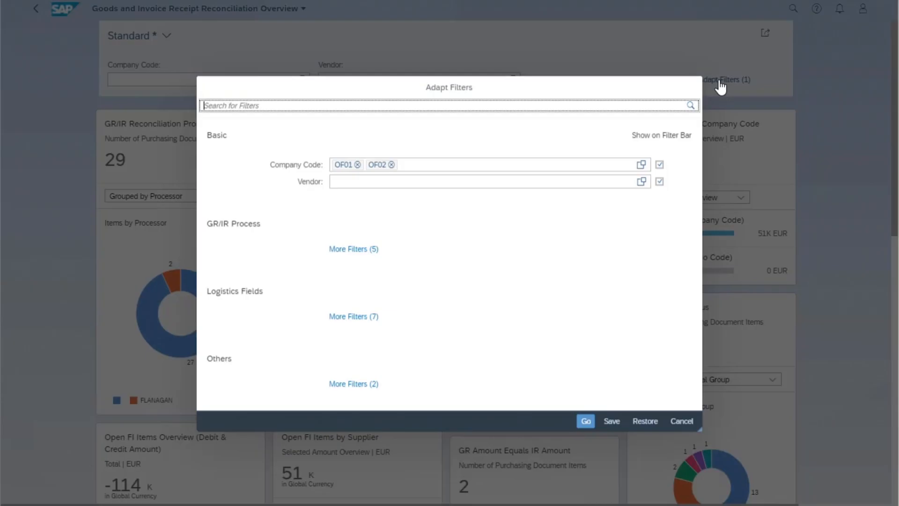
click(350, 250)
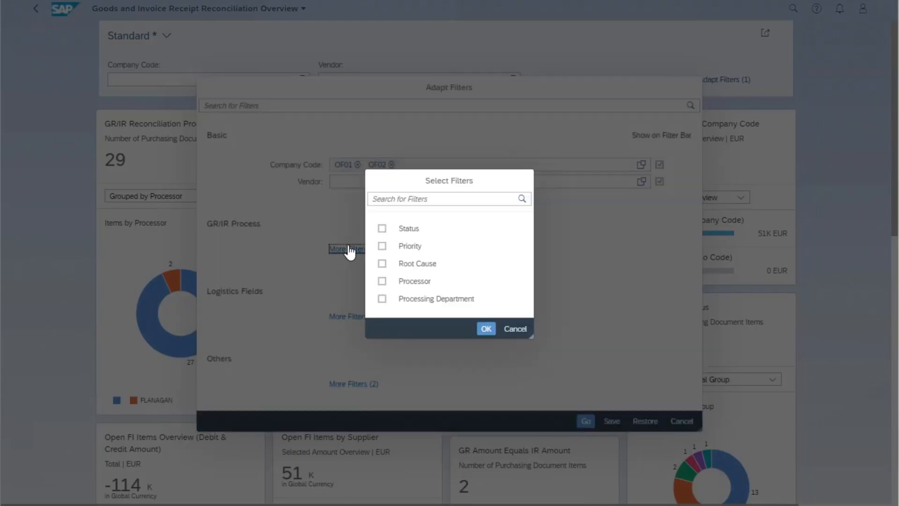
click(518, 329)
click(354, 319)
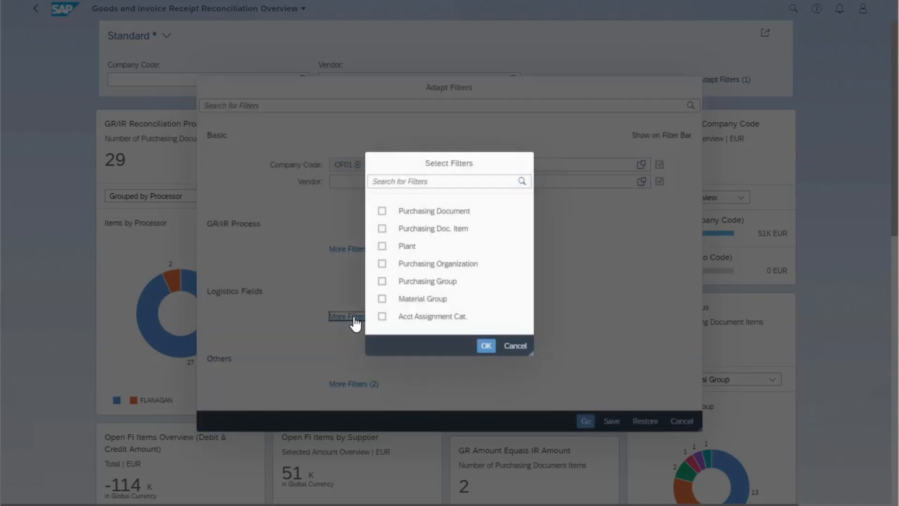
click(516, 346)
click(349, 385)
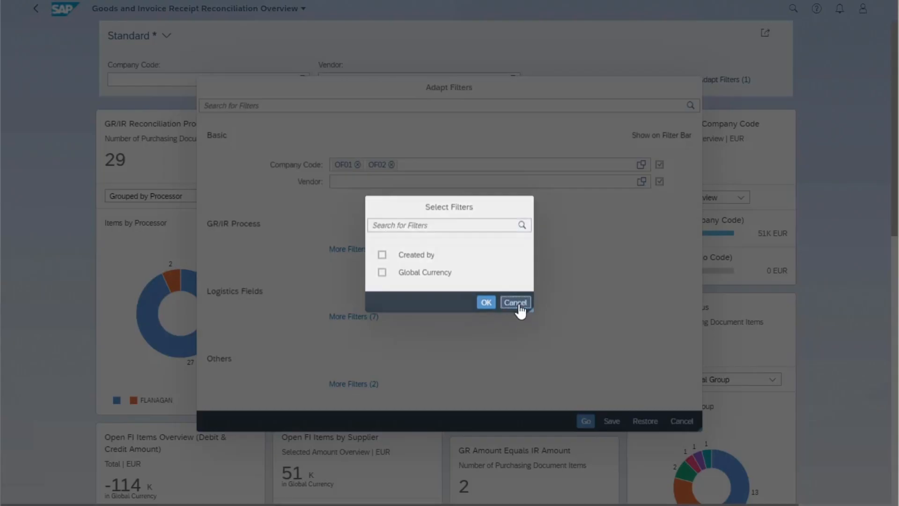
click(516, 302)
click(585, 421)
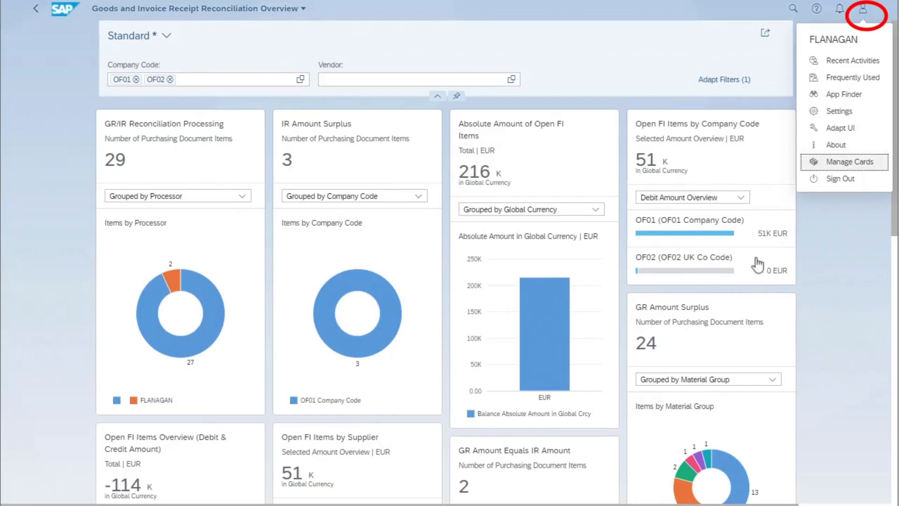
Check which overview cards can be shown or hidden in Manage Cards, and leave without changes
click(856, 165)
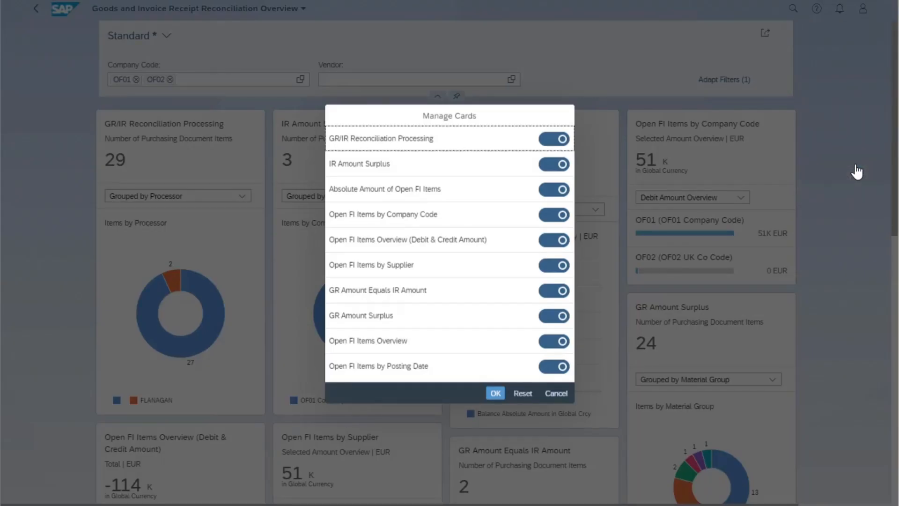
click(557, 394)
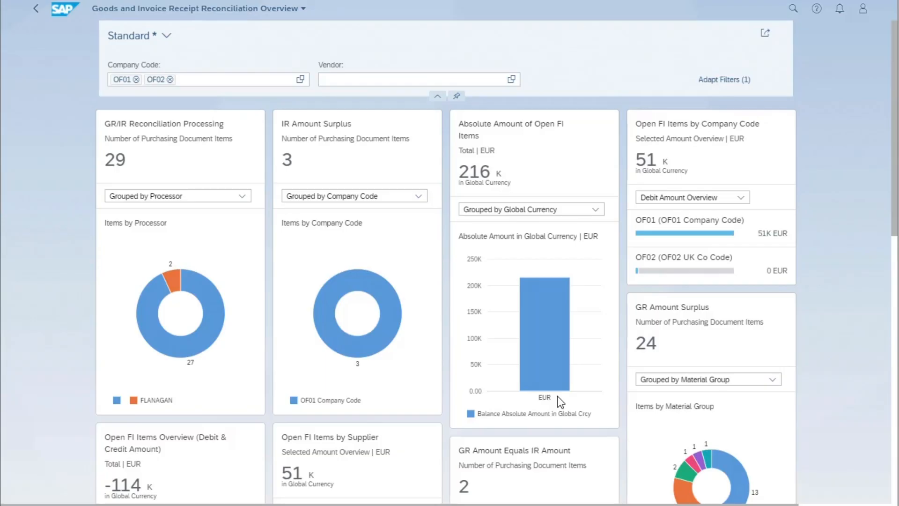
Rearrange the overview cards so that GR Amount Surplus takes the place of Open FI Items by Company Code in the first row
drag(561, 467, 738, 313)
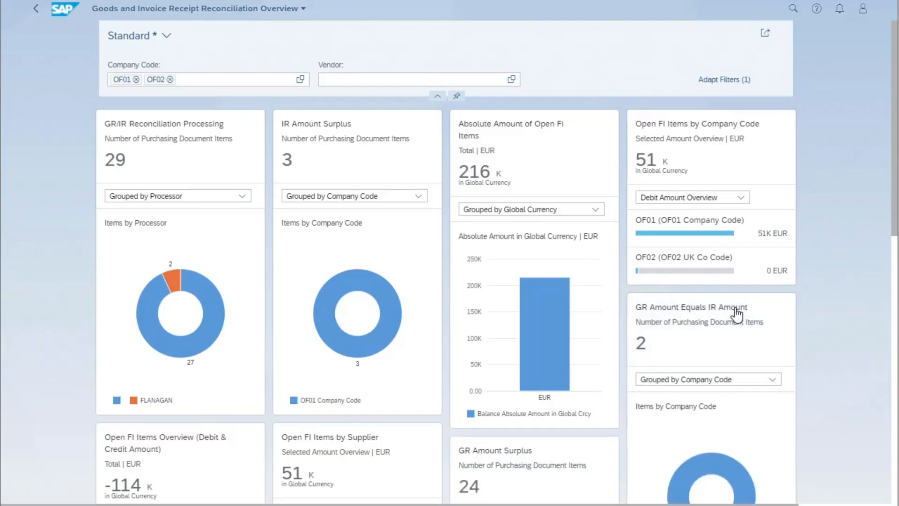
drag(438, 470, 546, 470)
drag(365, 481, 742, 370)
drag(580, 466, 562, 147)
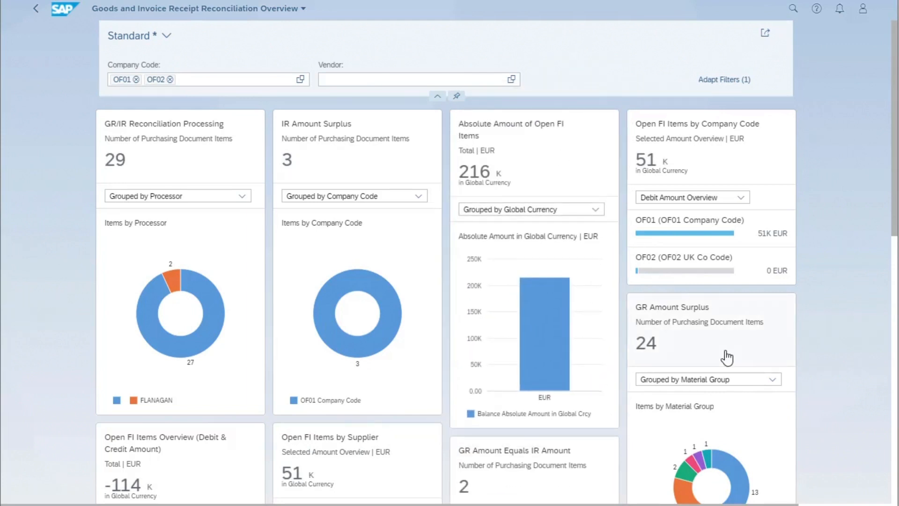
drag(727, 359, 762, 196)
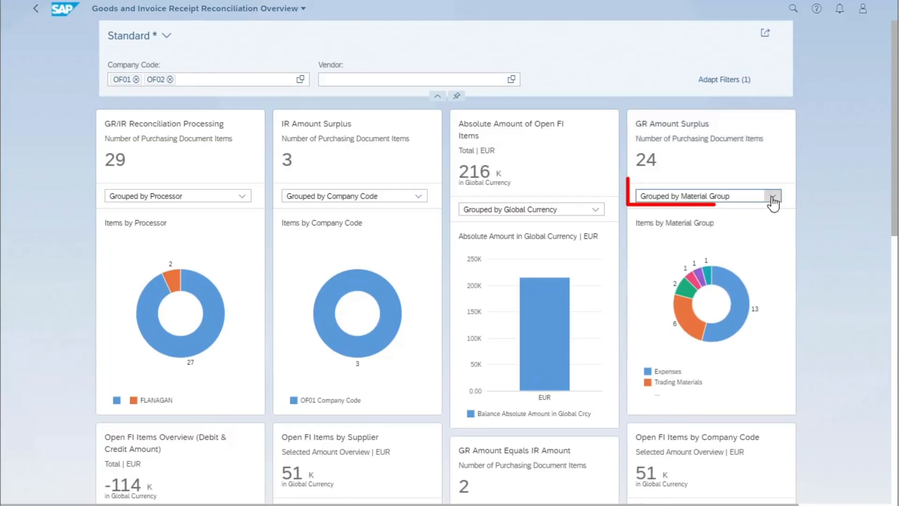
View the GR Amount Surplus card grouped by Company Code and by Supplier, and return it to Material Group
click(772, 196)
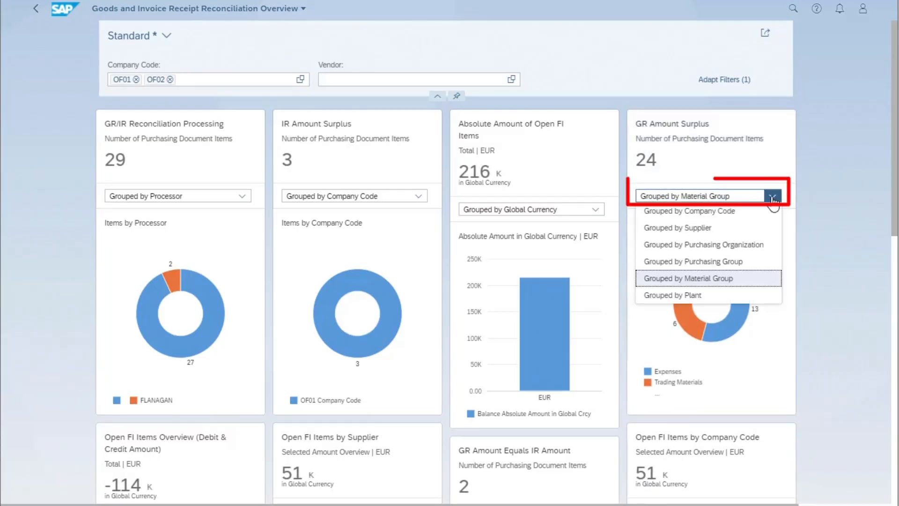
click(734, 212)
click(775, 195)
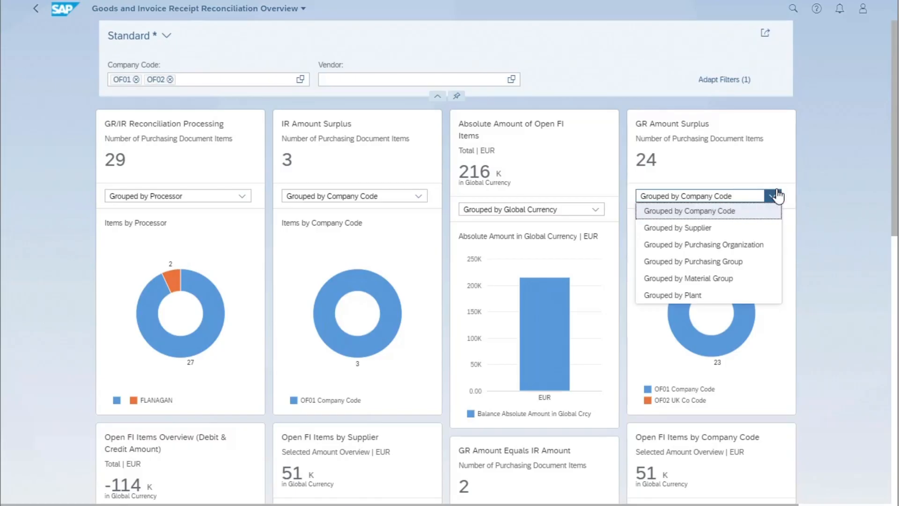
click(705, 228)
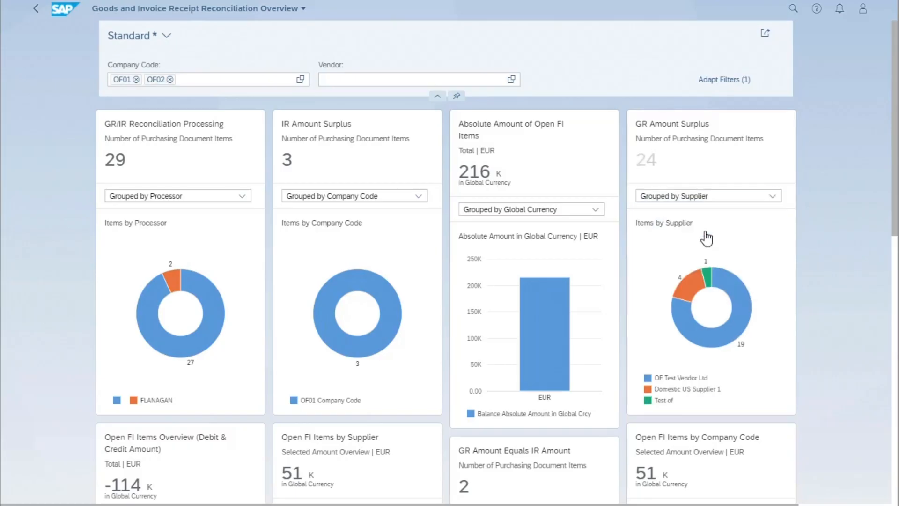
click(775, 197)
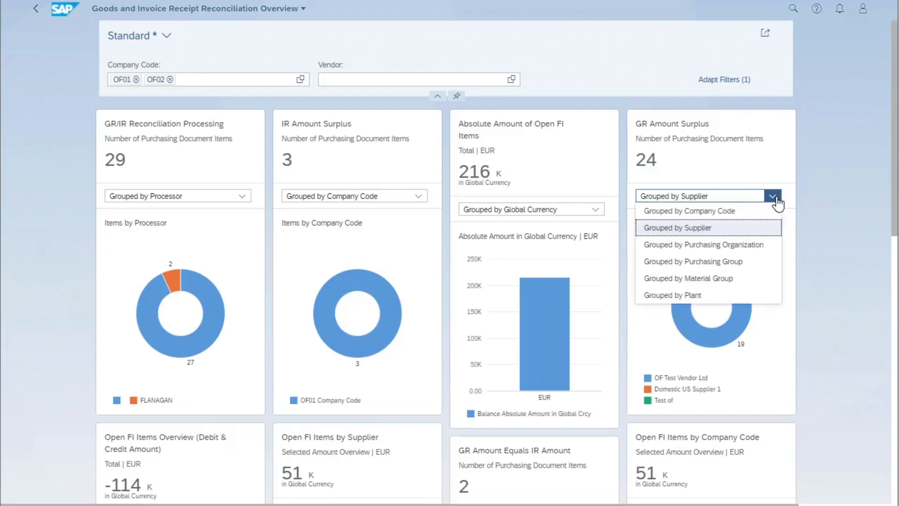
click(712, 279)
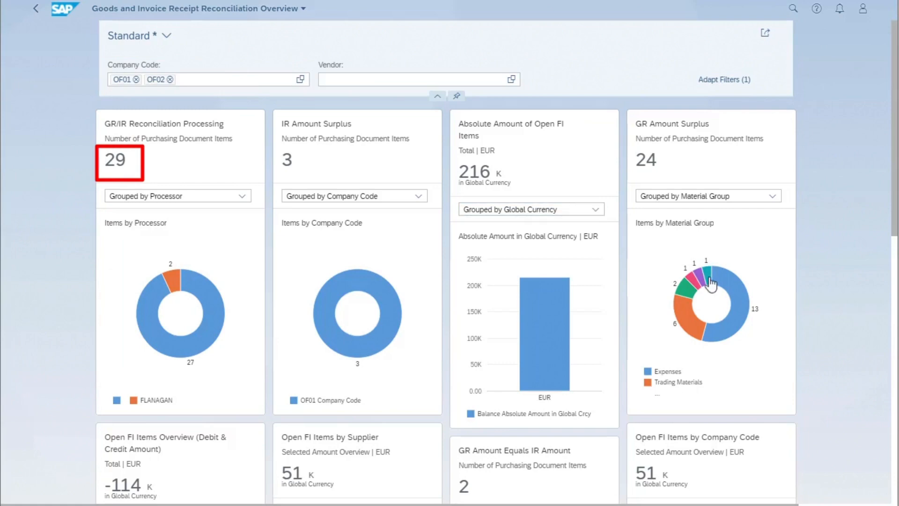
Inspect the purchasing document items behind the GR/IR Reconciliation Processing card, first all of them, then only its smaller processor segment
click(143, 136)
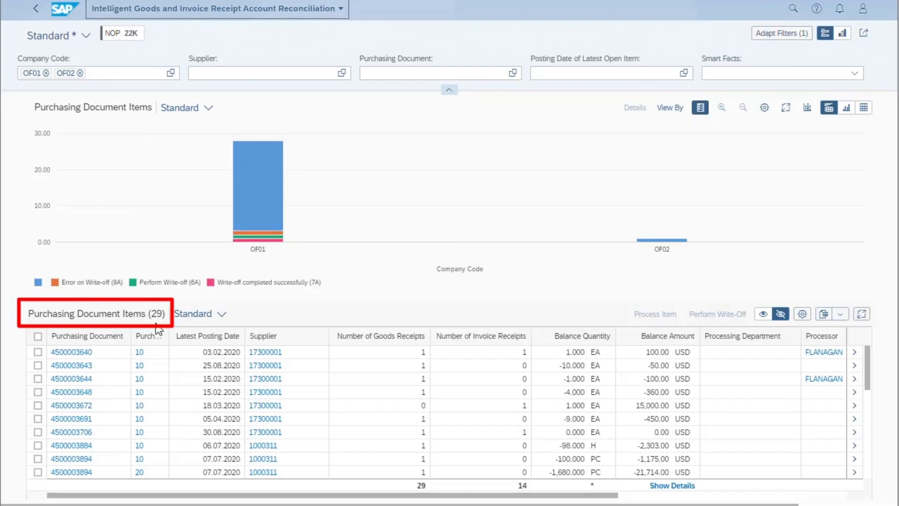
click(36, 8)
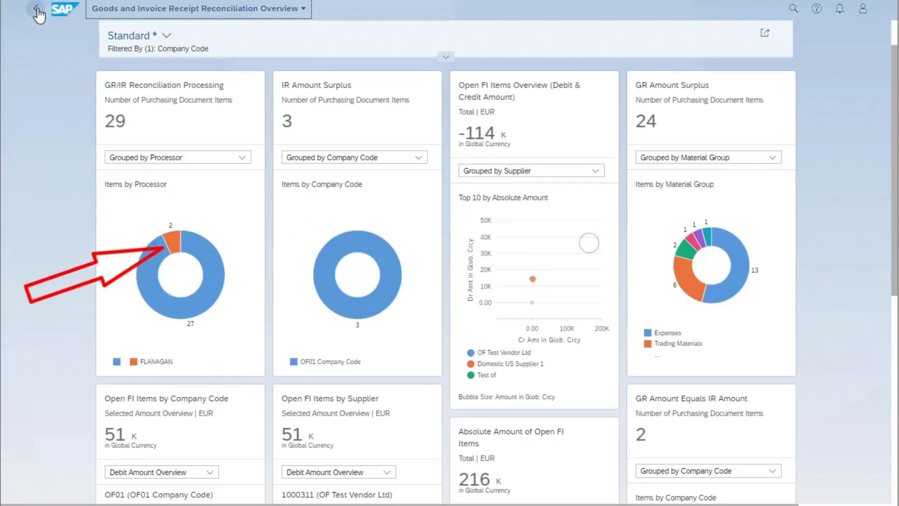
click(172, 241)
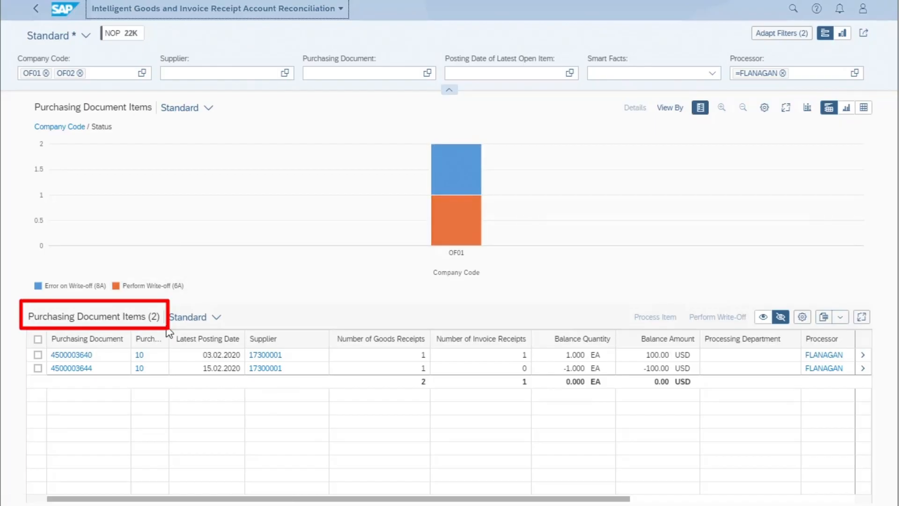
click(36, 11)
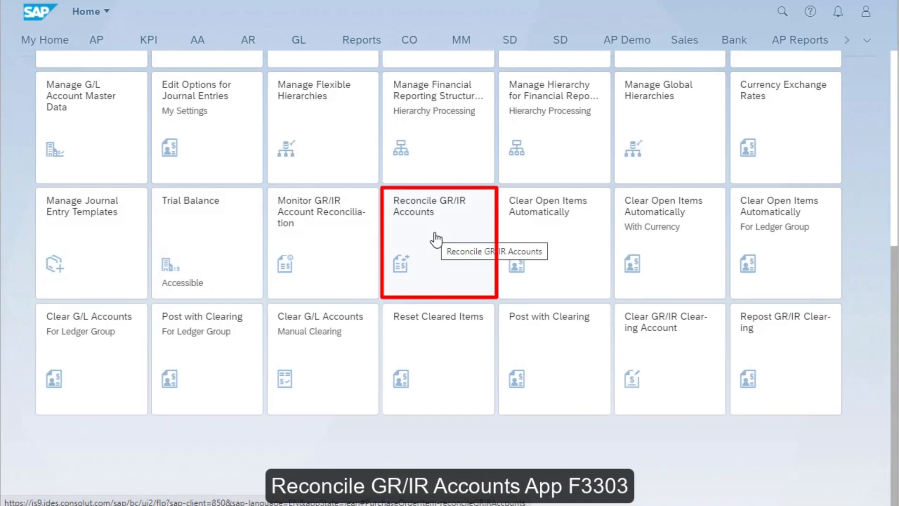
Open Reconcile GR/IR Accounts and add company code OF02 to the Company Code filter
click(436, 239)
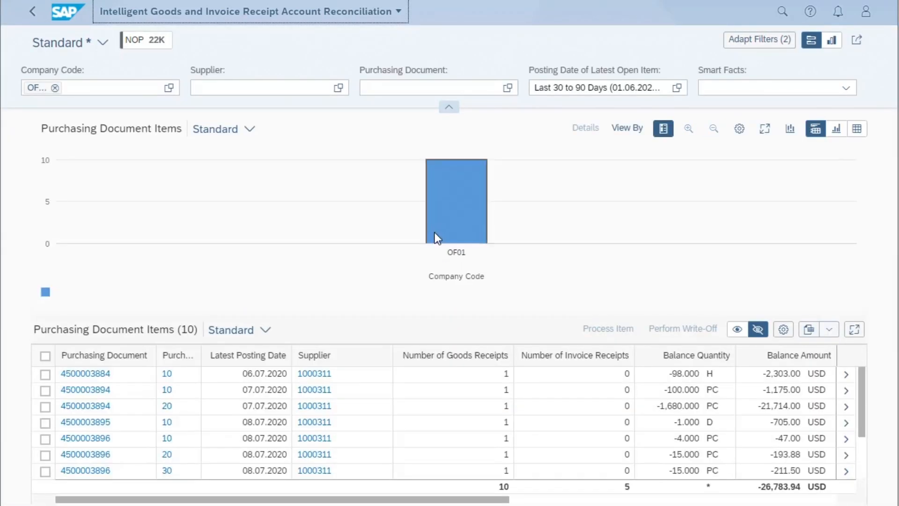
click(99, 88)
text(OF02)
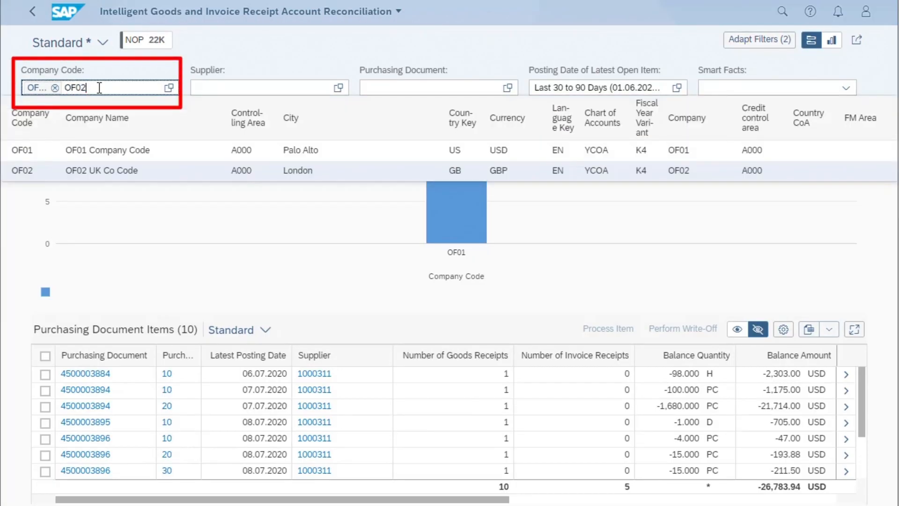
click(92, 171)
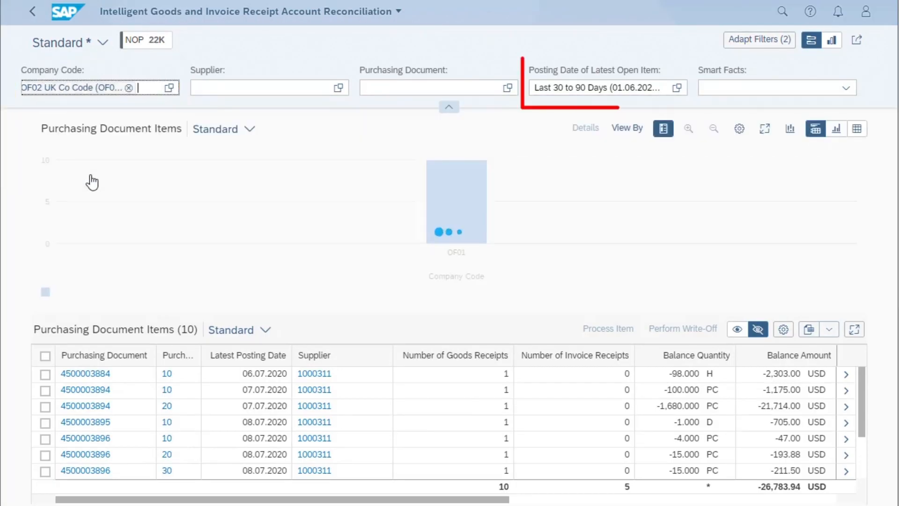
Set the Posting Date of Latest Open Item filter to This year
click(677, 88)
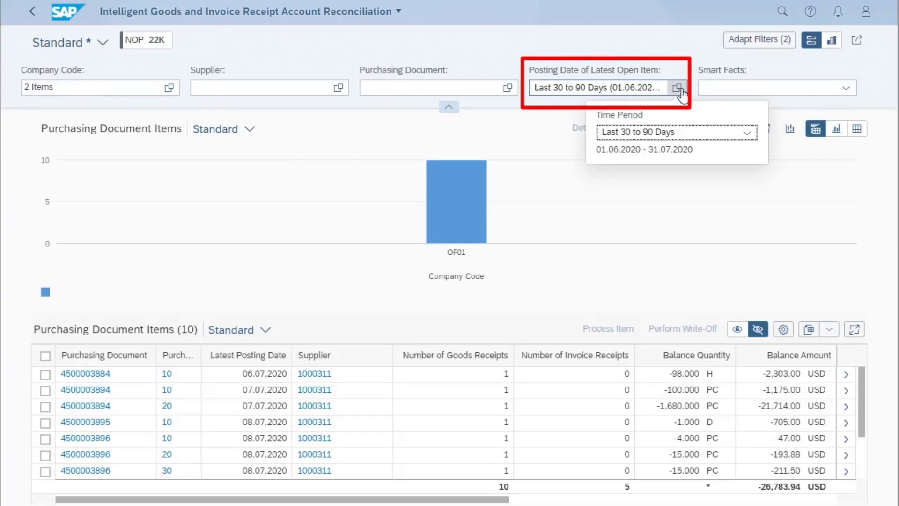
click(748, 133)
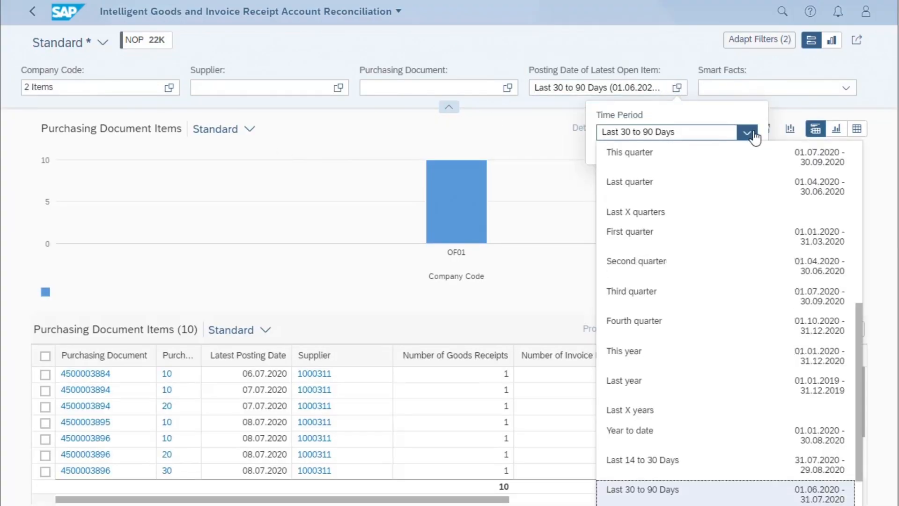
click(627, 355)
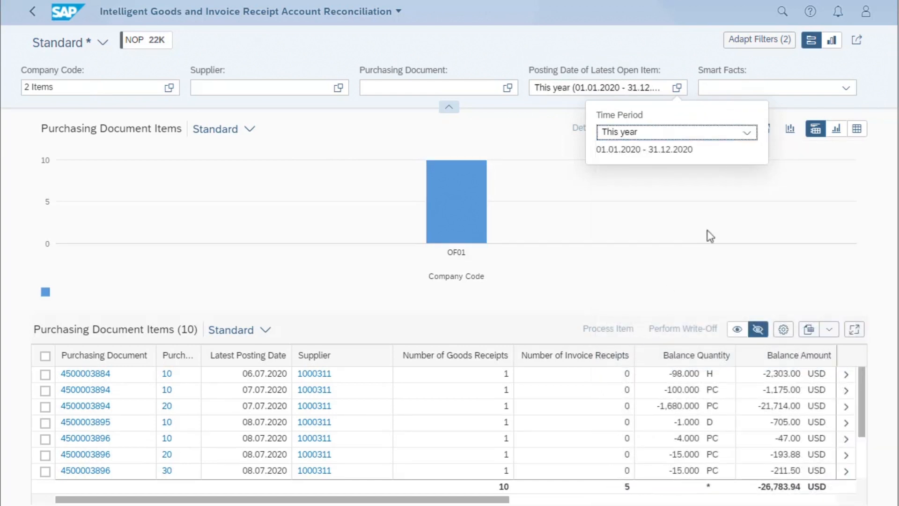
click(743, 187)
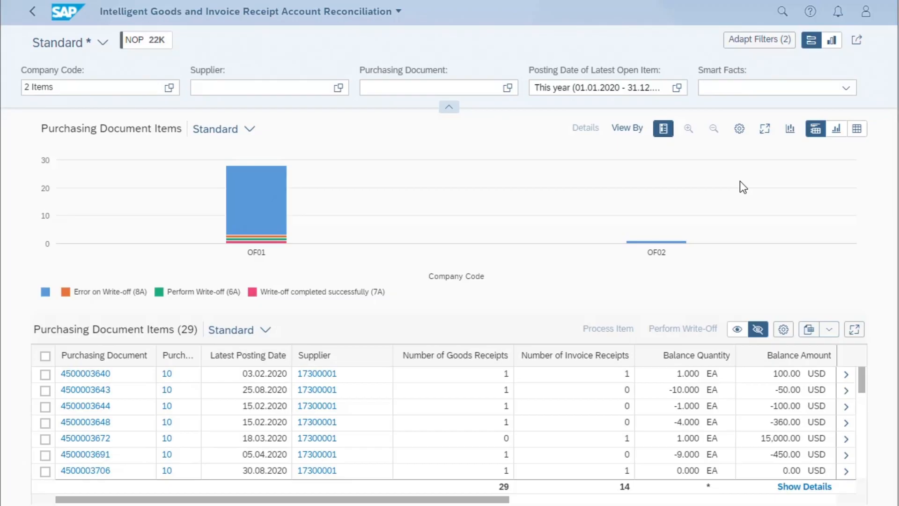
Review the additional Logistics Fields filters for the reconciliation list and leave the filter settings without changes
click(767, 44)
click(341, 315)
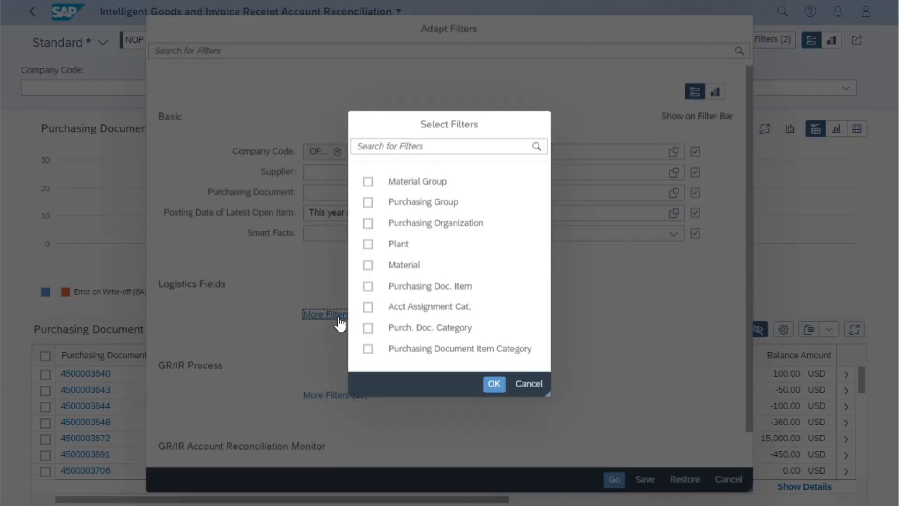
click(529, 385)
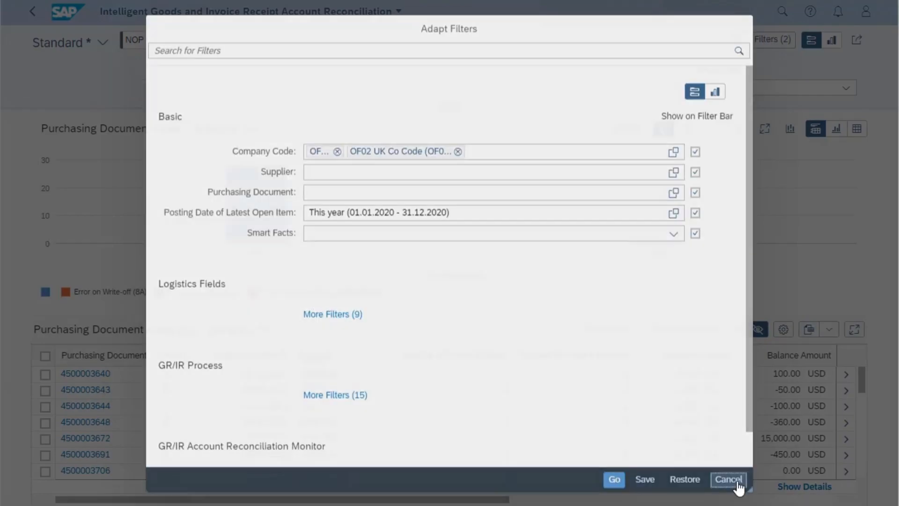
click(728, 479)
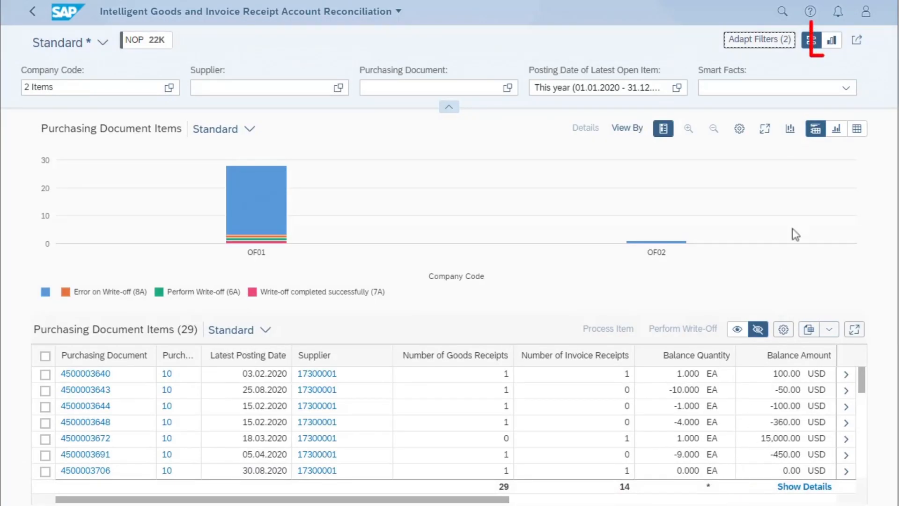
Switch to visual filters, hide the Company Code chart from the filter bar and add the Material Group chart from Logistics Fields
click(832, 42)
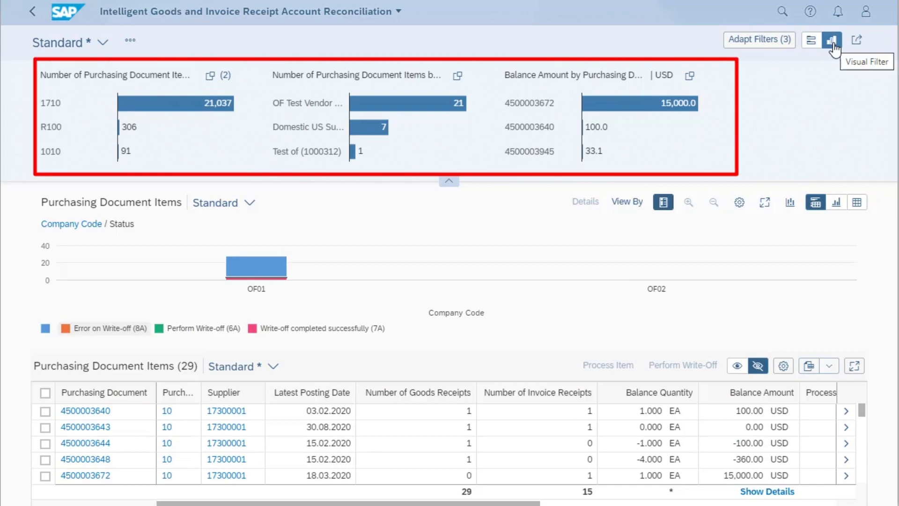
click(764, 44)
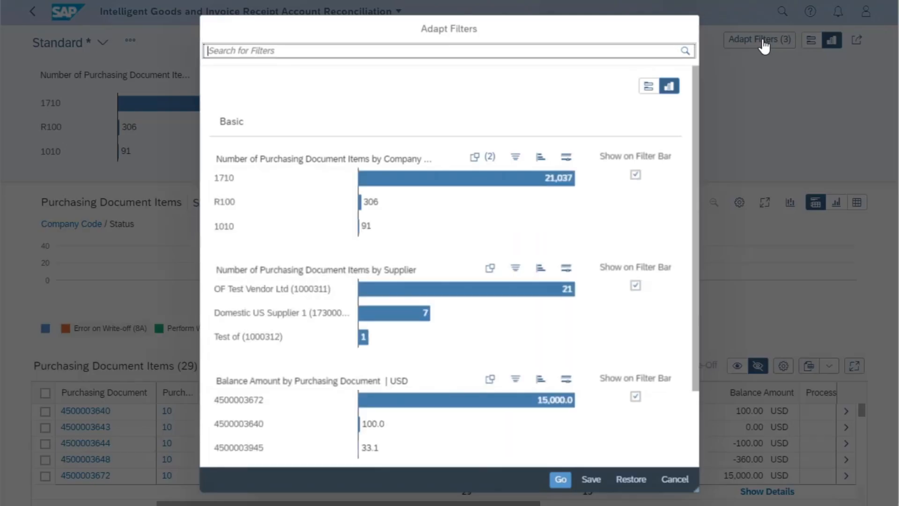
click(635, 175)
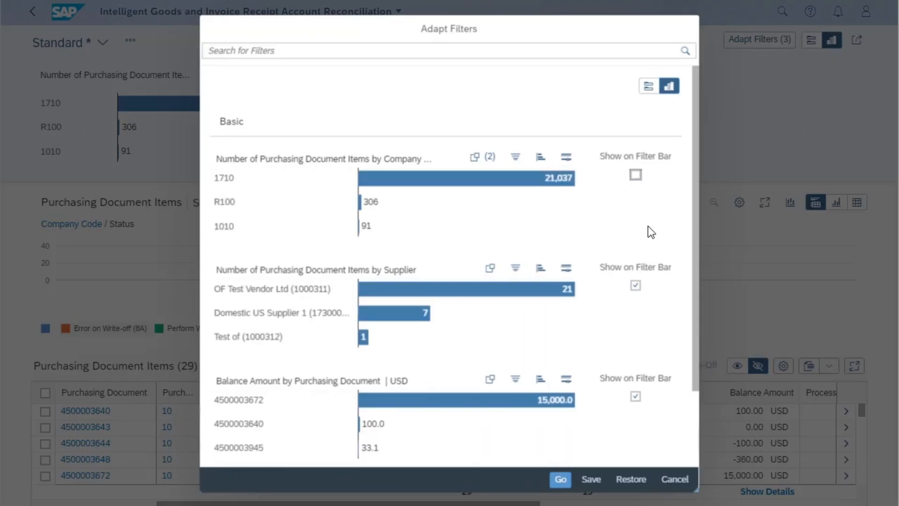
scroll(650, 231, down, 2)
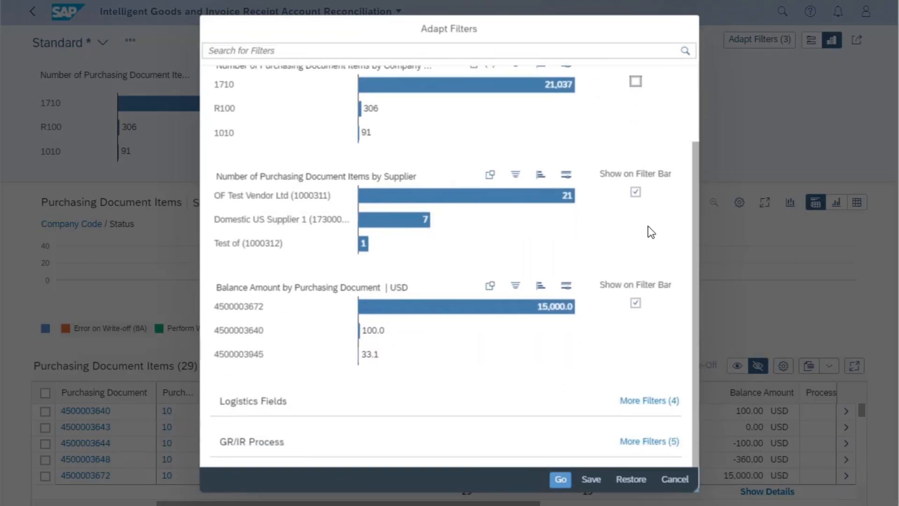
click(648, 401)
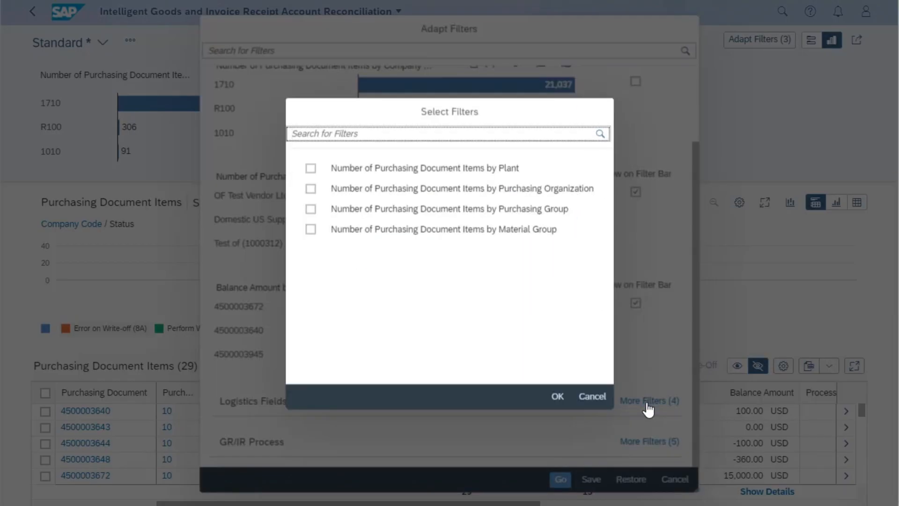
click(312, 230)
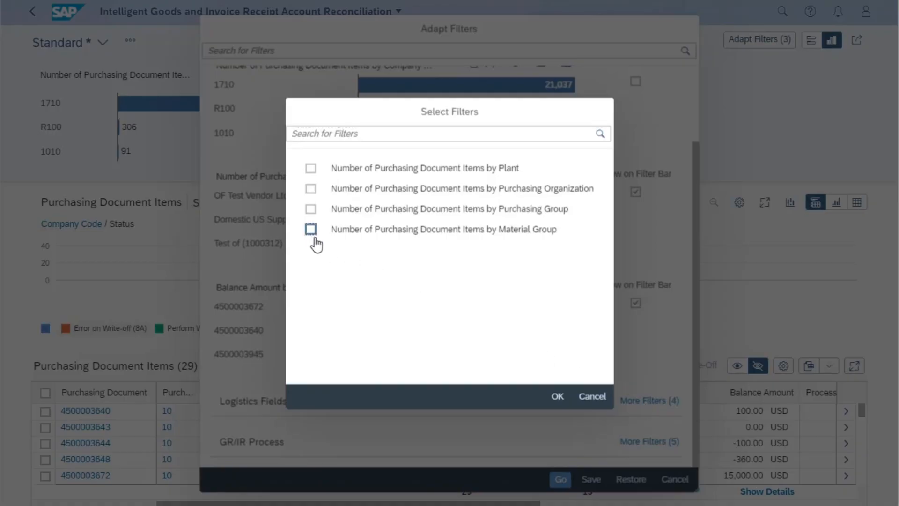
click(557, 397)
Add the Number of Purchasing Document Items by Status chart from GR/IR Process and apply the adapted filters
click(643, 445)
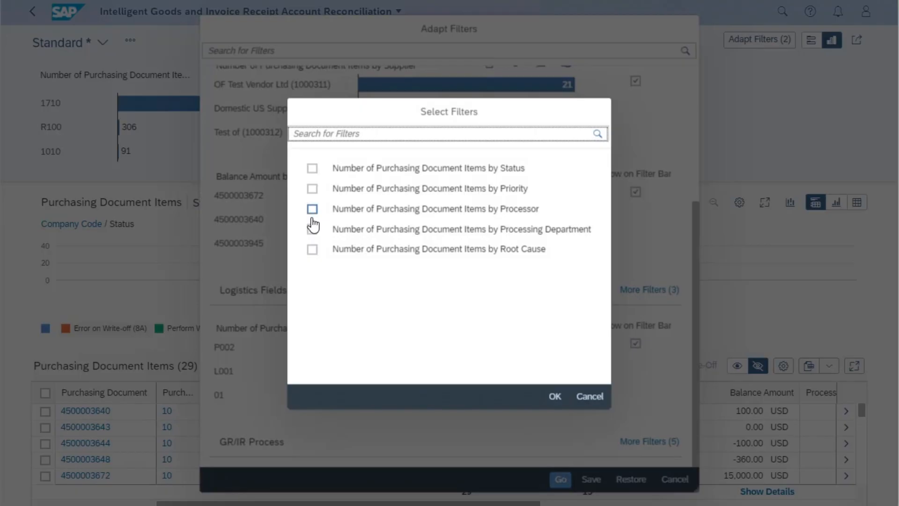
click(312, 168)
click(555, 396)
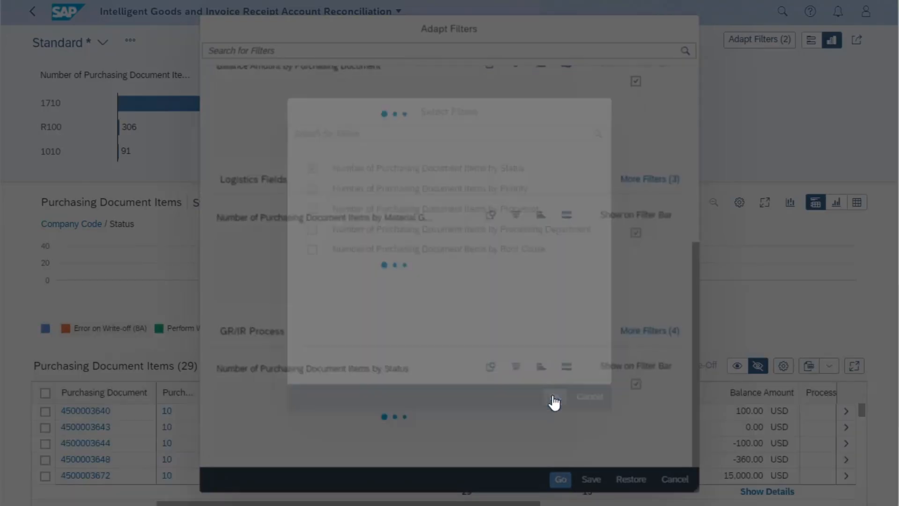
click(561, 479)
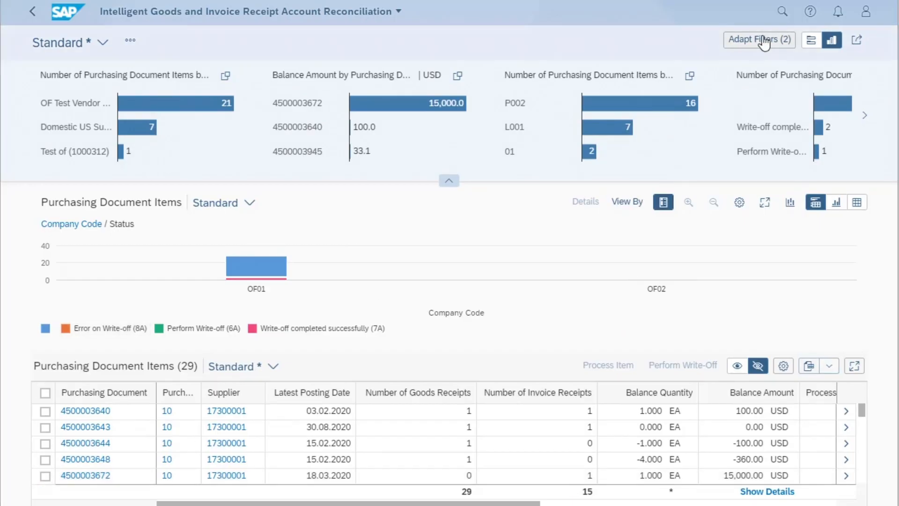
Show the Company Code chart on the filter bar again and remove the Material Group and Status charts from it
click(764, 41)
click(635, 172)
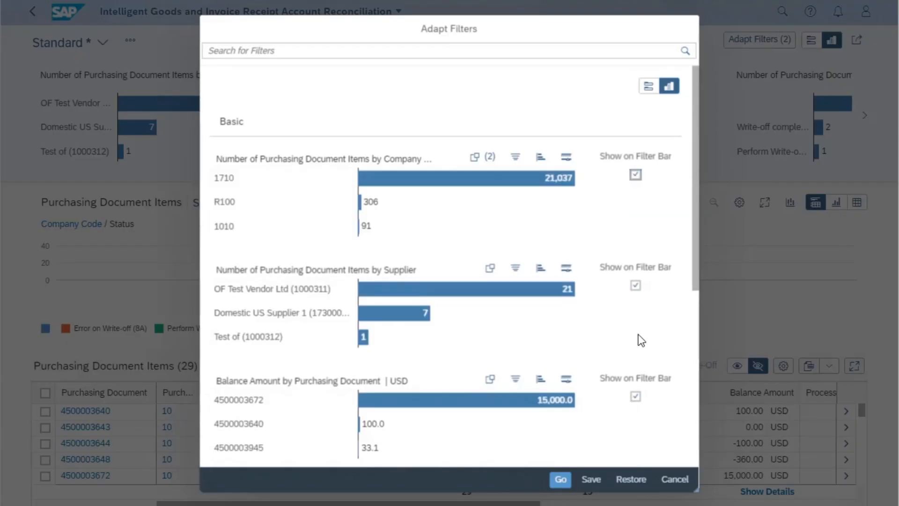
scroll(642, 340, down, 2)
scroll(641, 341, down, 3)
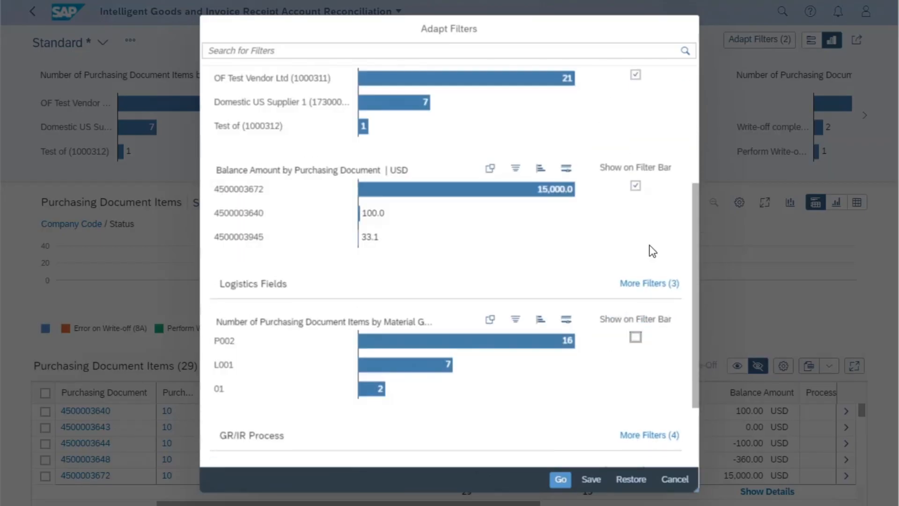
scroll(651, 248, down, 2)
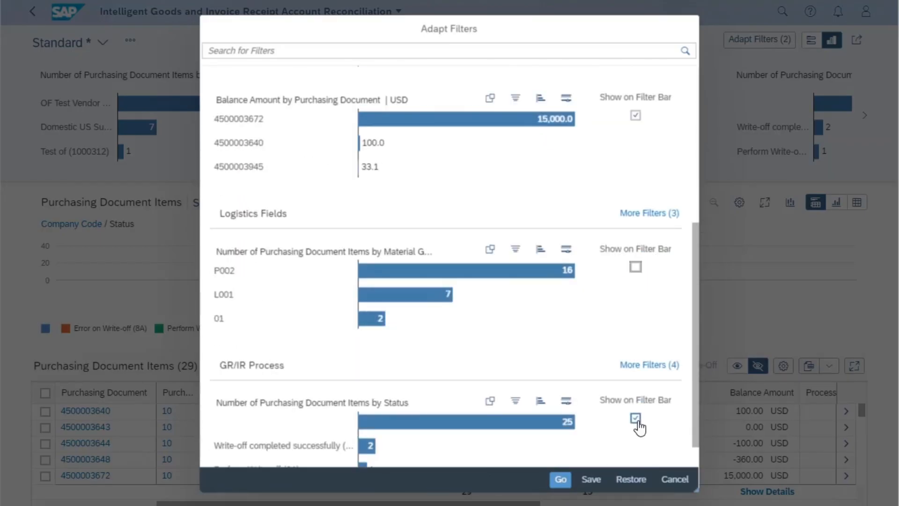
click(561, 480)
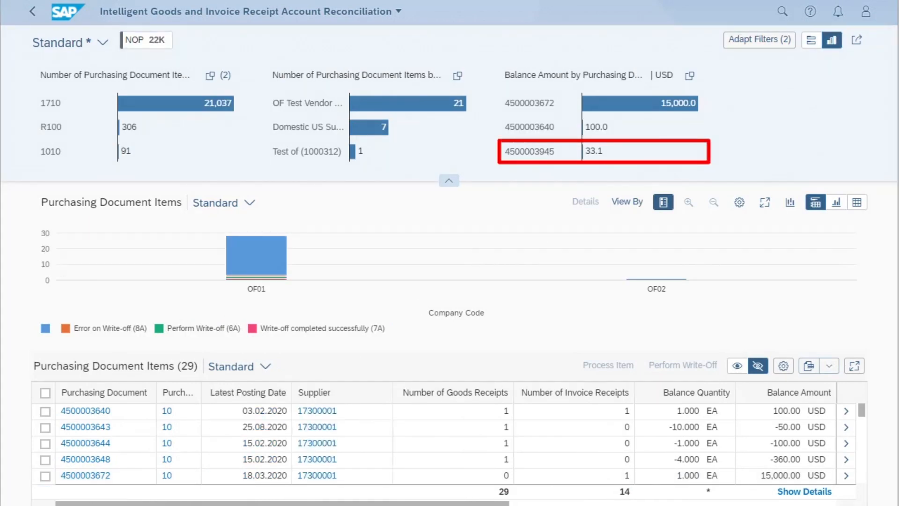
Filter the items by the purchasing document with the 33.1 USD balance, ending with that filter cleared in the compact filter view
mouse_move(601, 126)
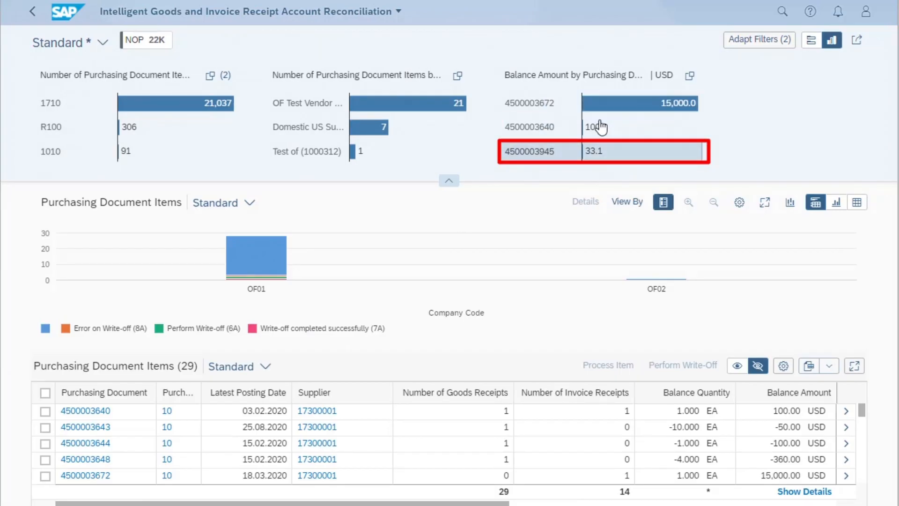
click(595, 152)
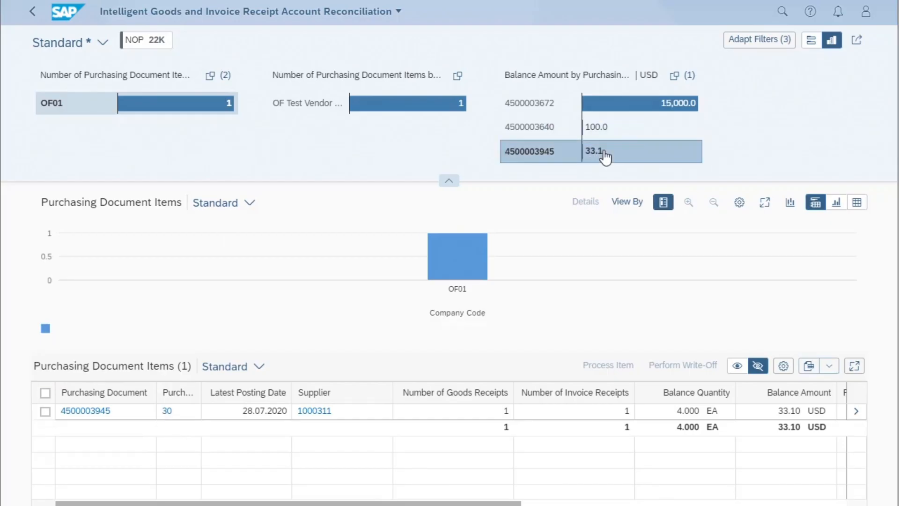
click(603, 155)
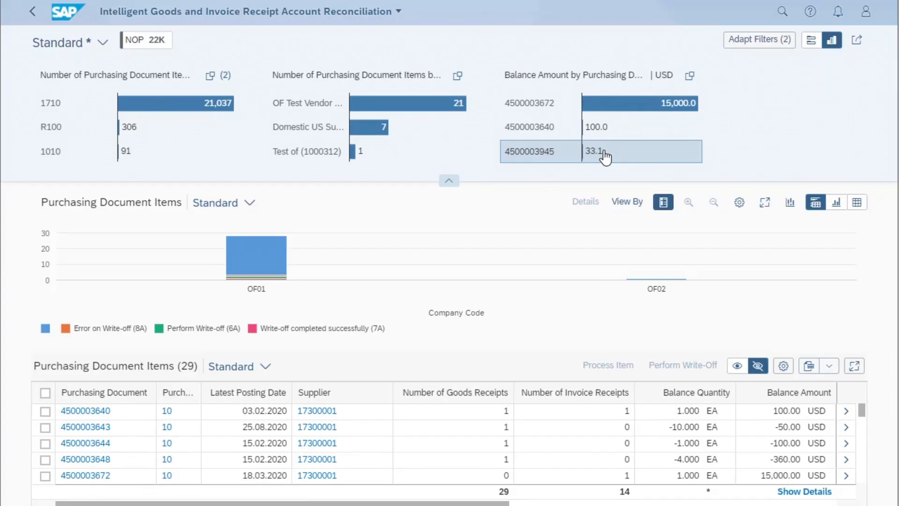
click(811, 42)
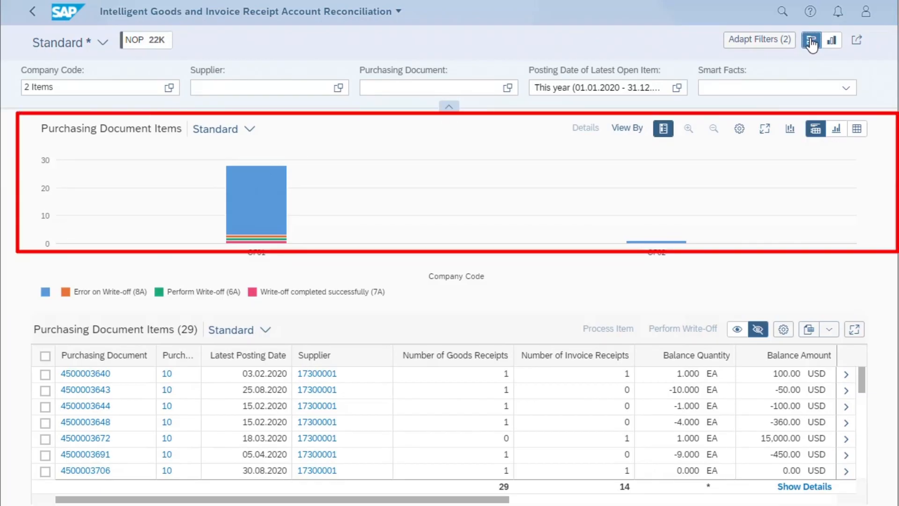
Enlarge the Purchasing Document Items chart and replace Status with Material Group in the Series role
click(765, 131)
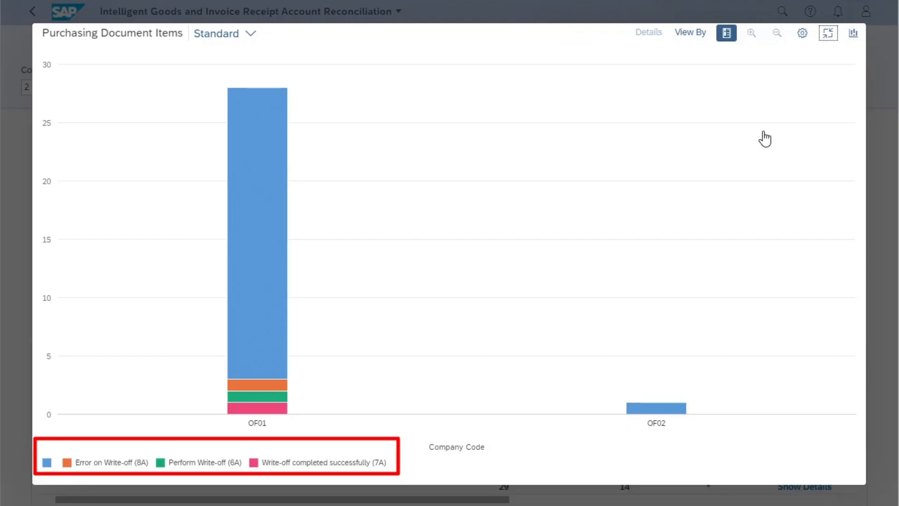
click(802, 33)
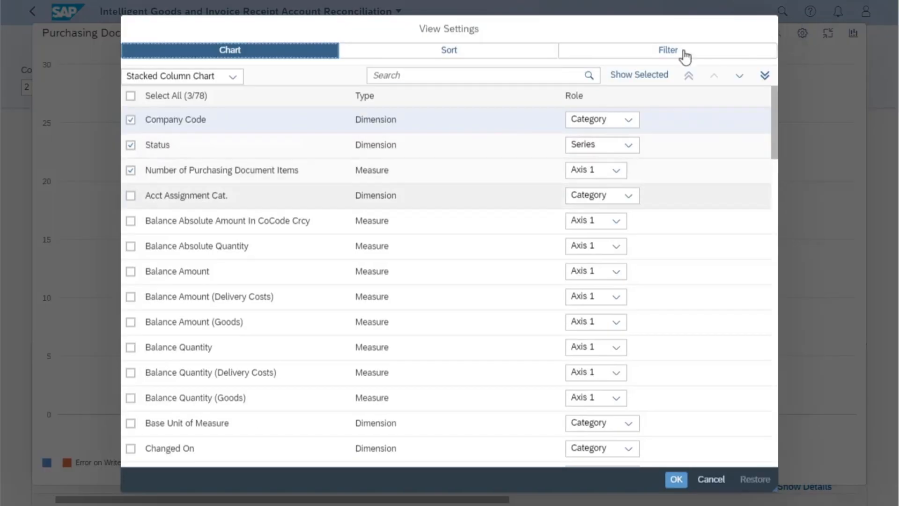
click(131, 146)
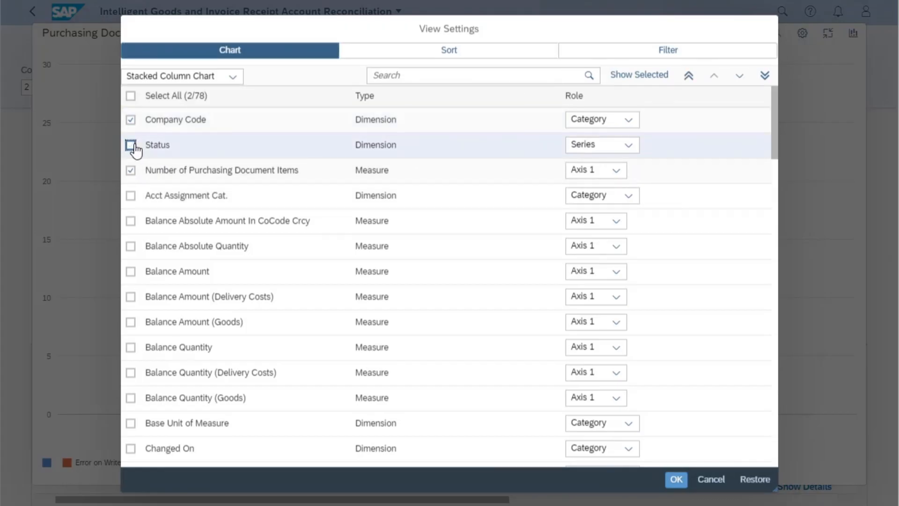
scroll(218, 256, down, 10)
scroll(218, 260, down, 7)
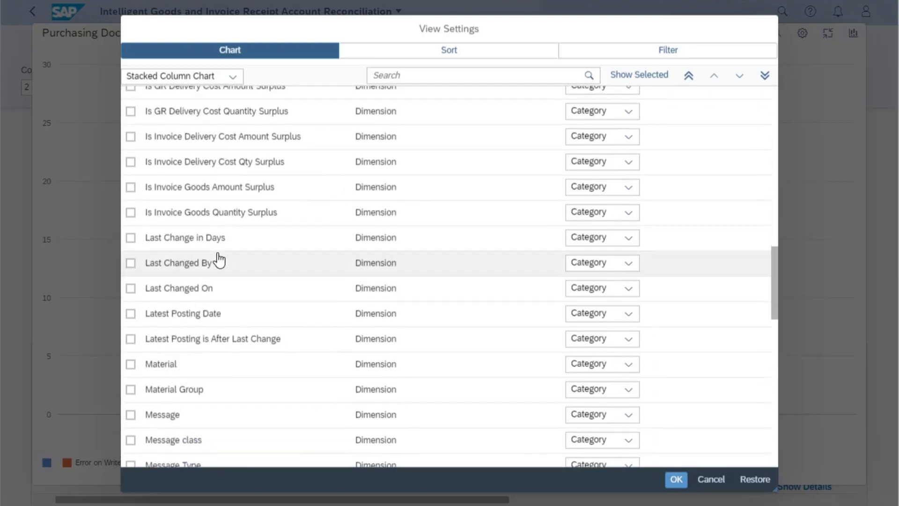
click(131, 390)
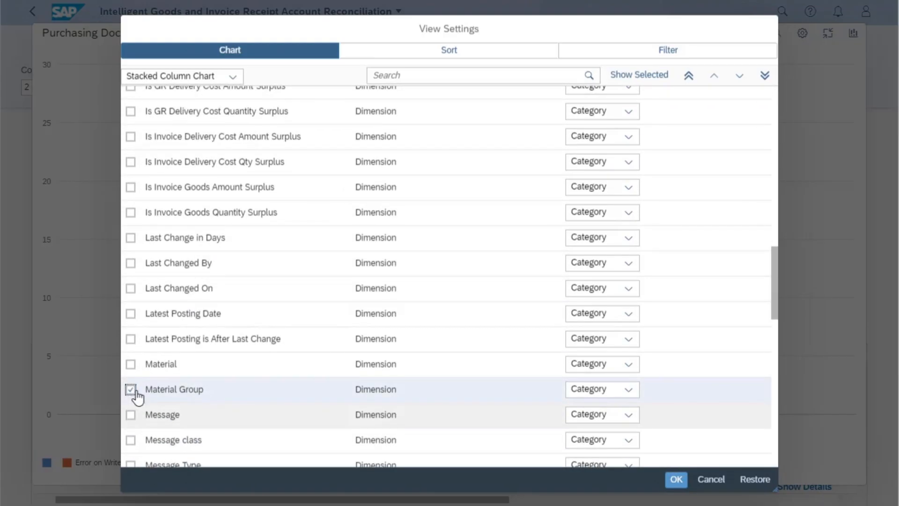
click(628, 389)
click(596, 450)
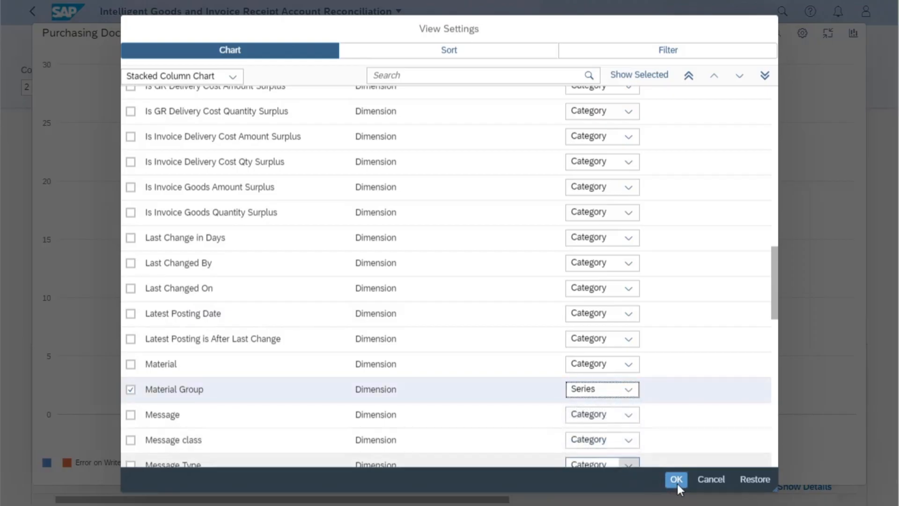
click(676, 479)
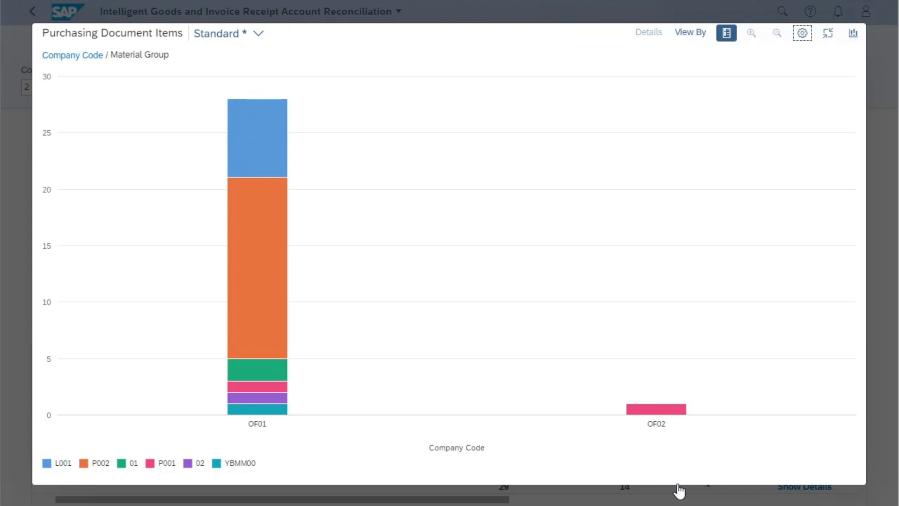
Change the role of Material Group in the enlarged chart to Category
click(802, 34)
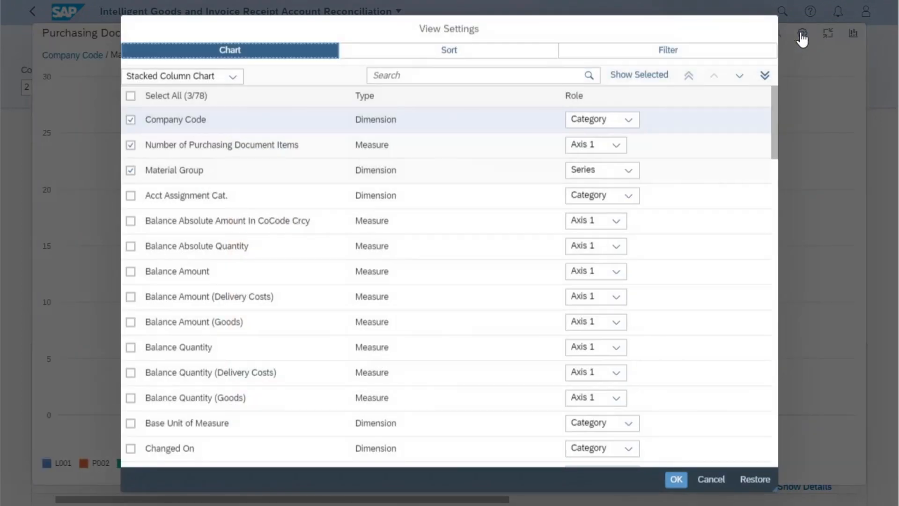
click(629, 170)
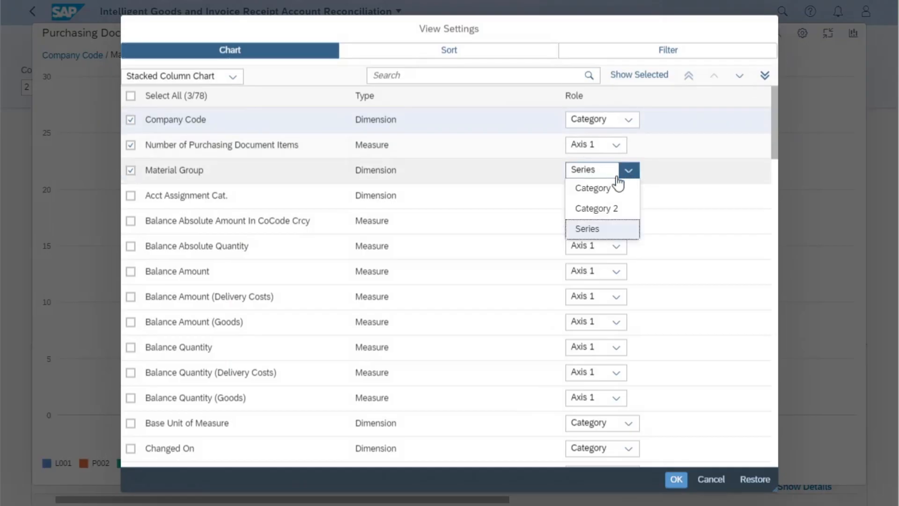
click(596, 190)
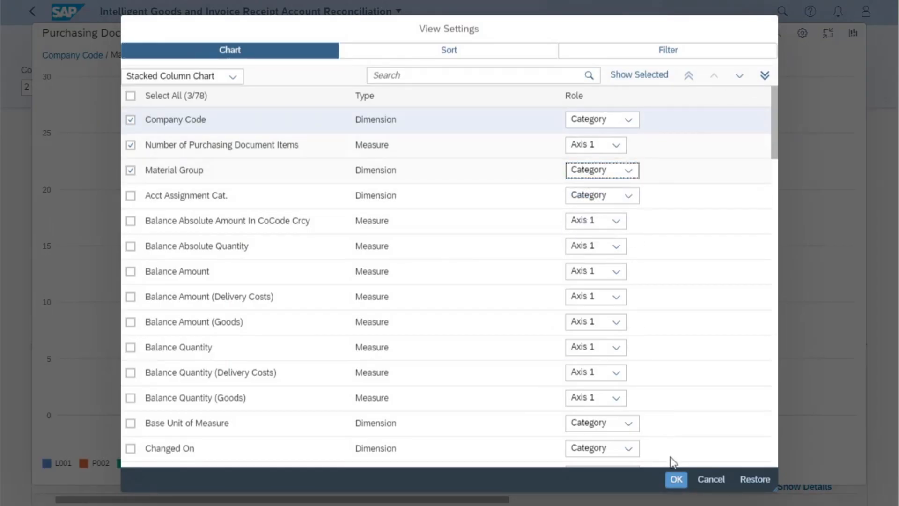
click(676, 480)
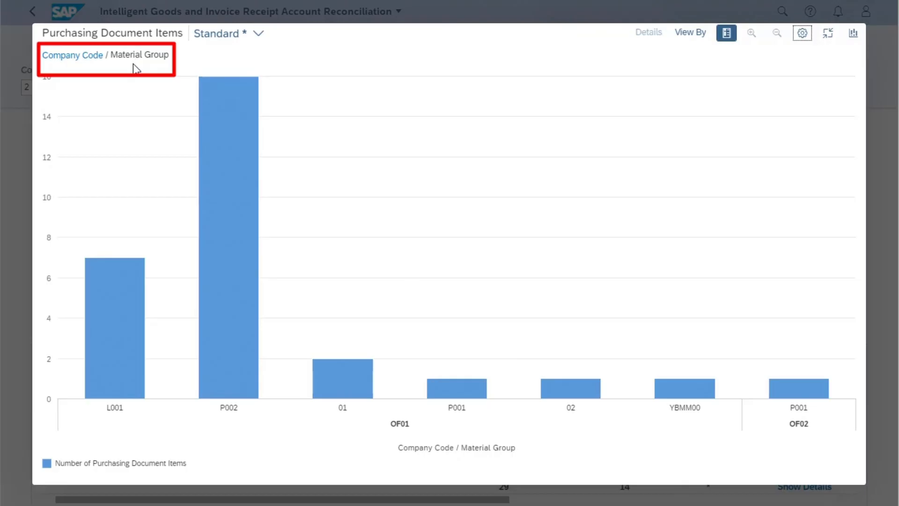
Set the chart's Material Group role back to Series and apply the view settings
click(802, 34)
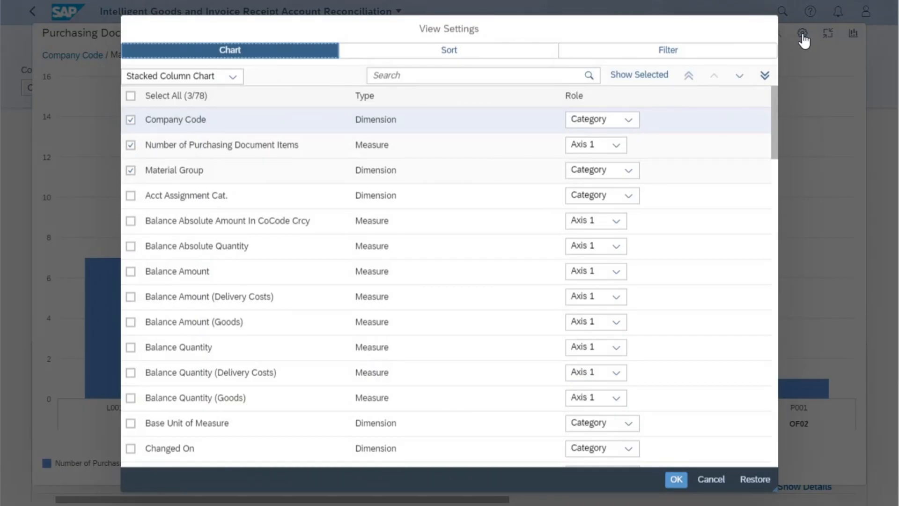
click(629, 171)
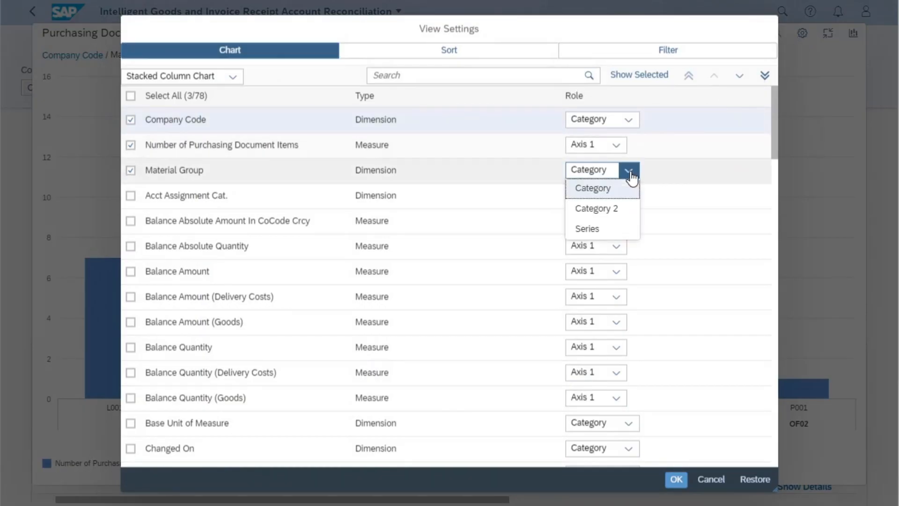
click(591, 229)
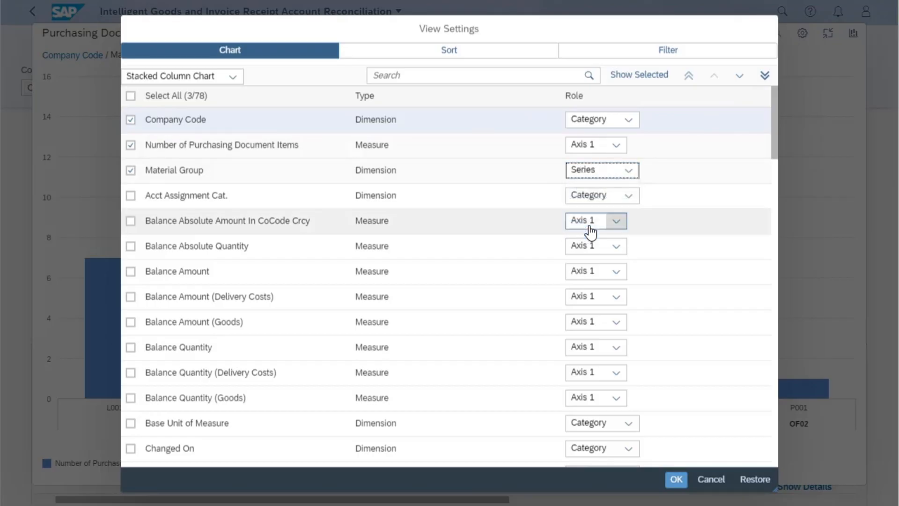
click(131, 196)
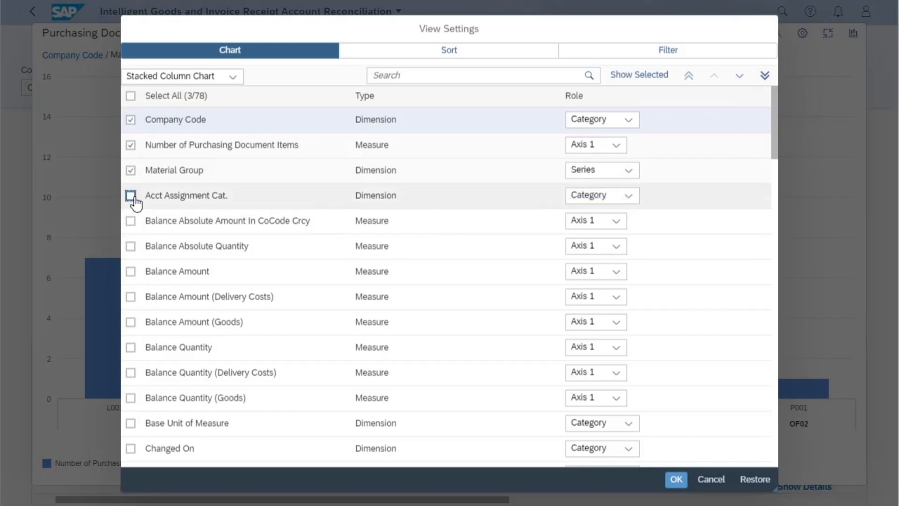
click(676, 478)
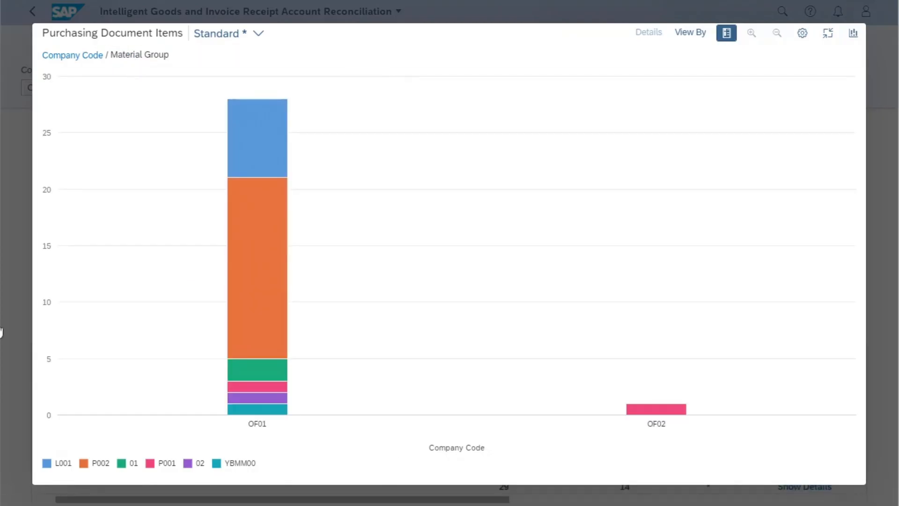
Add the Supplier dimension to the enlarged chart with the Category role and apply the view settings
click(802, 34)
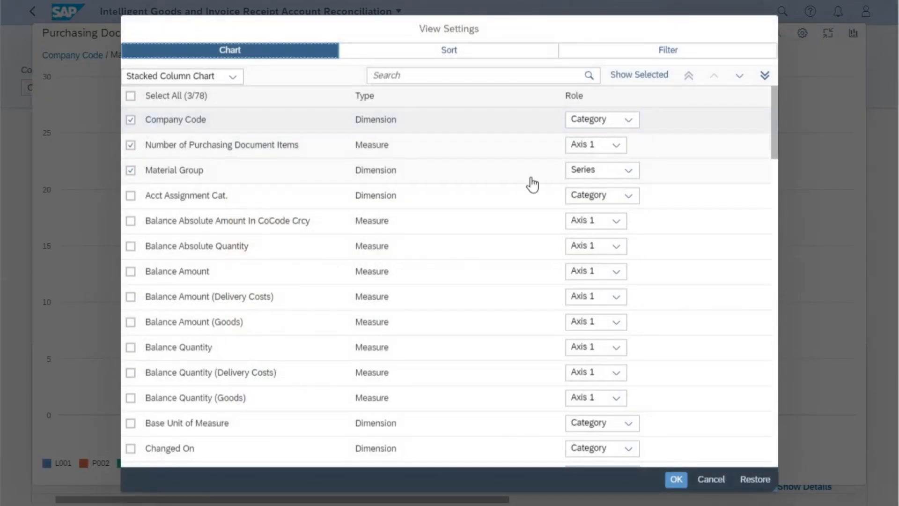
scroll(256, 328, down, 7)
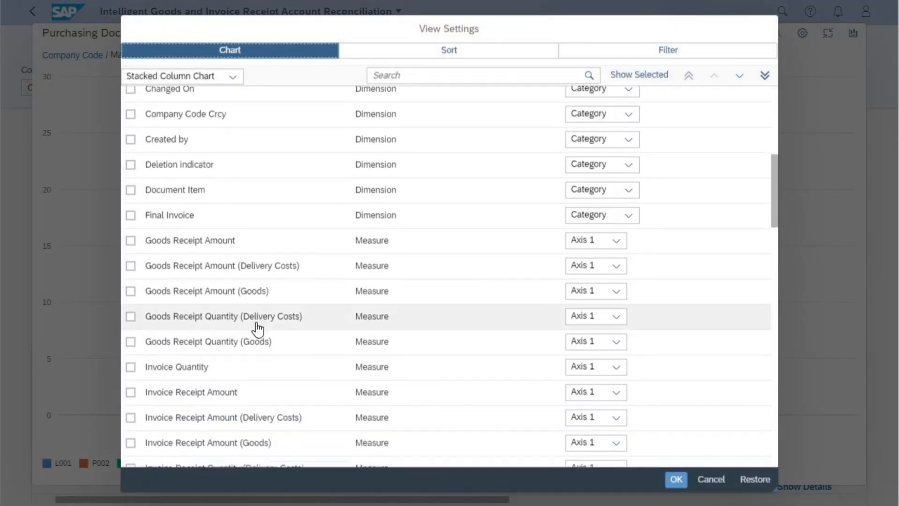
scroll(258, 329, down, 15)
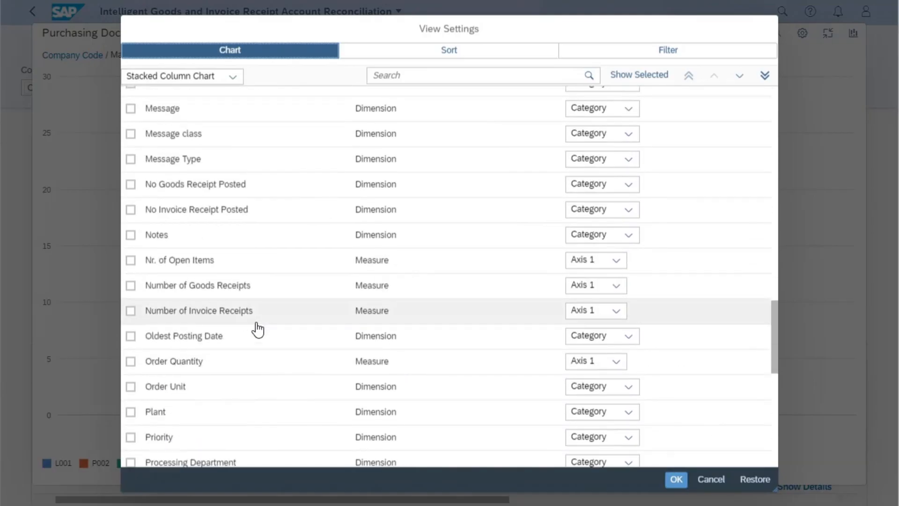
scroll(258, 329, down, 8)
scroll(258, 329, down, 2)
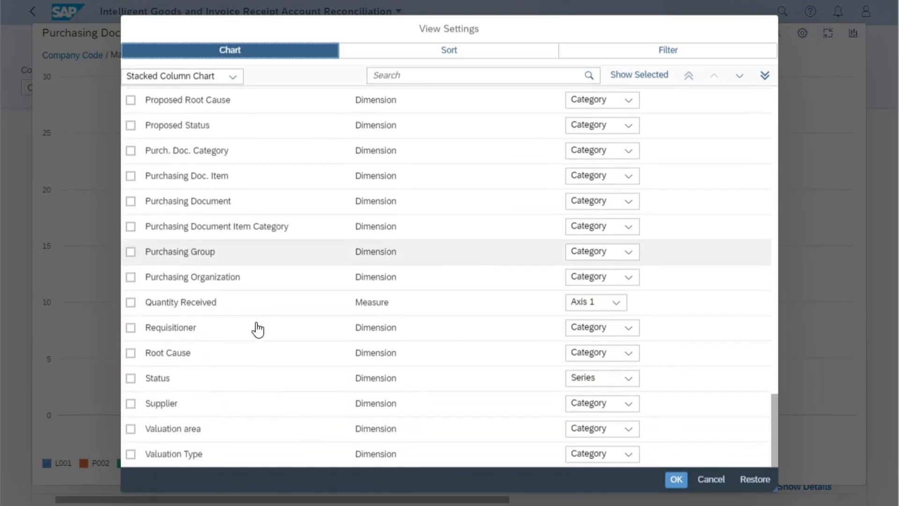
click(132, 405)
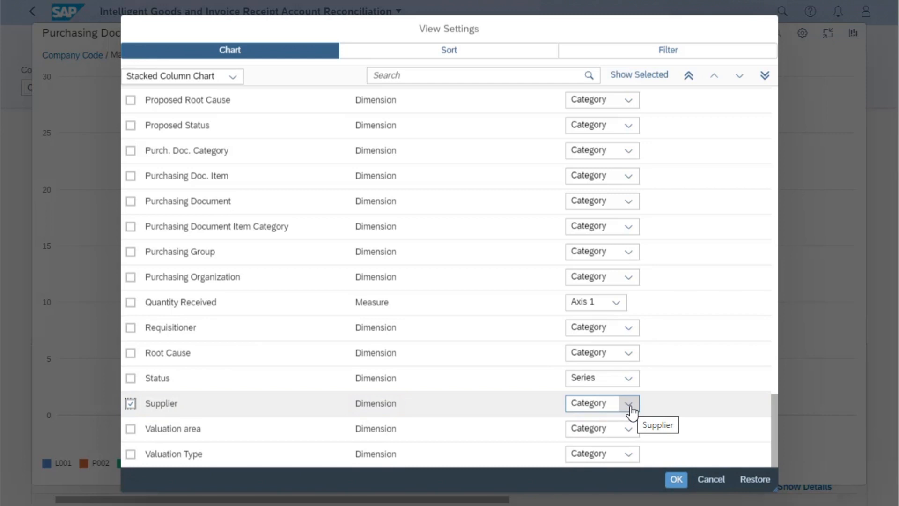
click(677, 479)
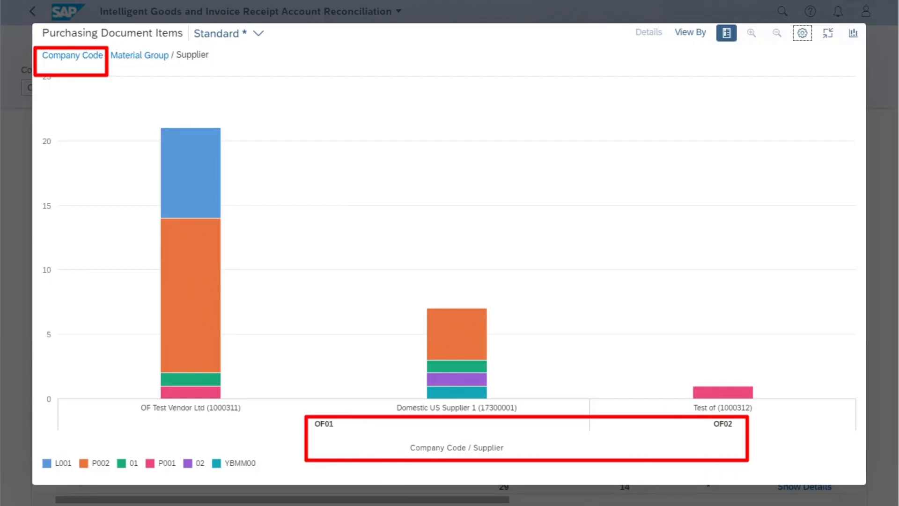
Move Supplier to the first place in the chart's dimension order, ahead of Company Code, and apply the view settings
click(804, 33)
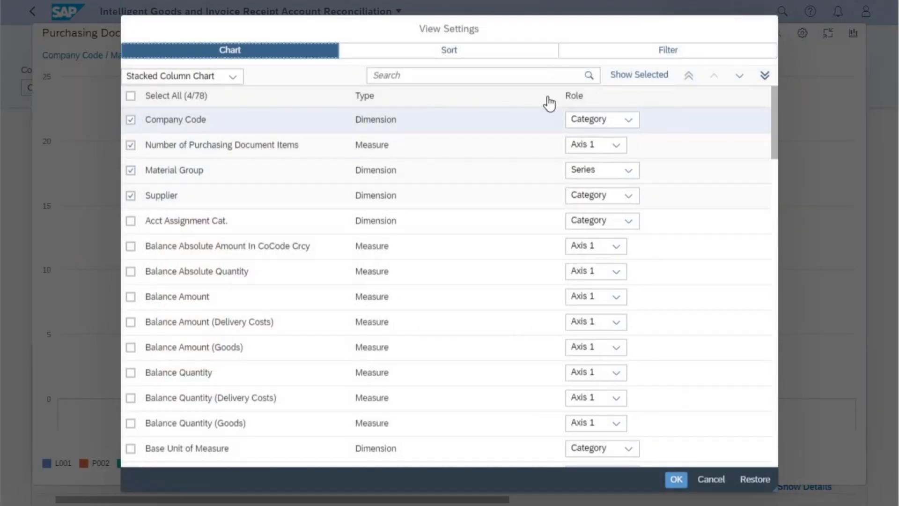
click(168, 196)
click(685, 77)
click(676, 478)
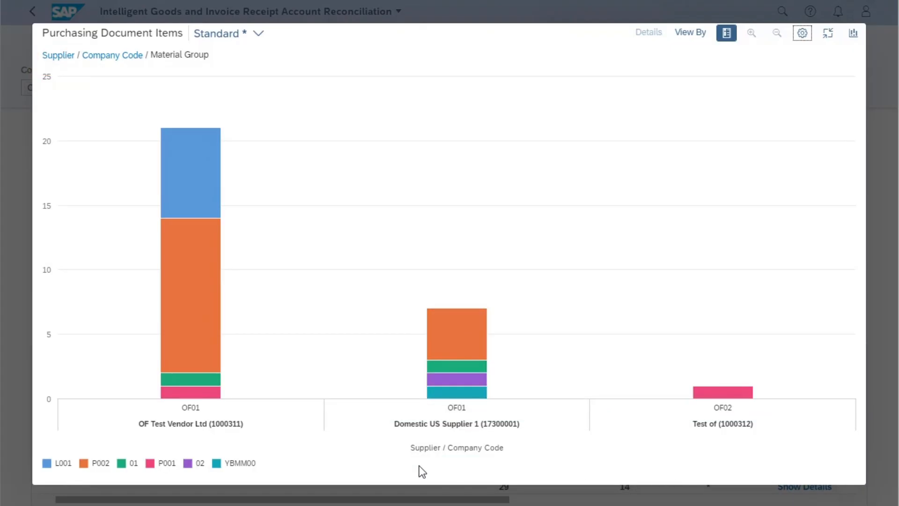
Switch the chart type to Bar Chart and reorder its dimensions so that Company Code comes before Supplier
click(854, 34)
click(708, 76)
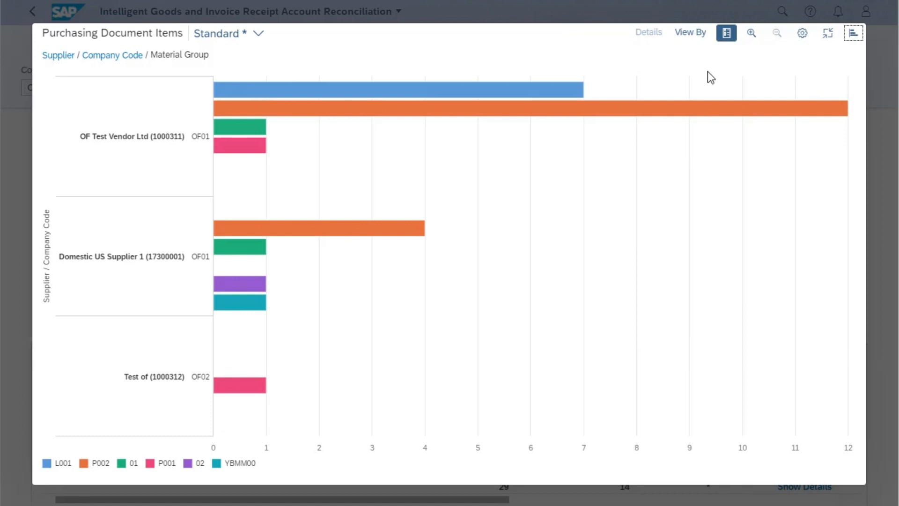
click(802, 34)
click(548, 145)
click(688, 76)
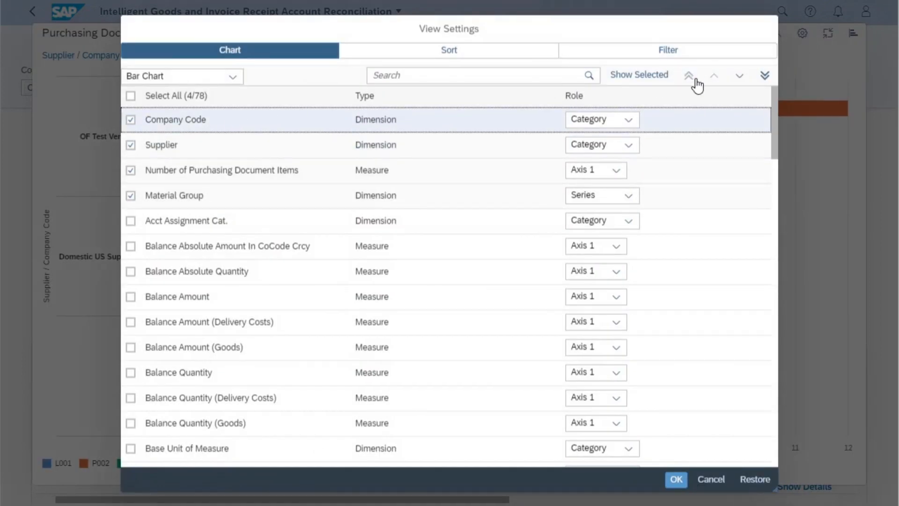
click(676, 480)
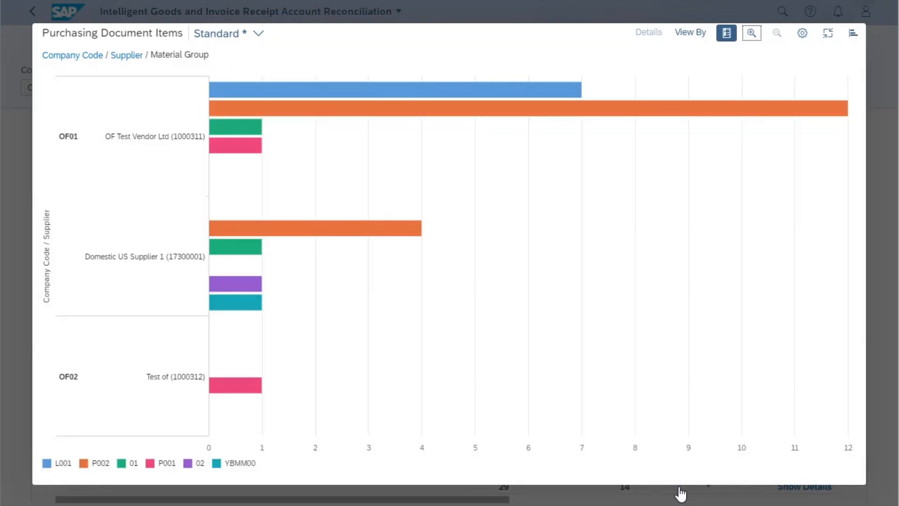
Try the Pie Chart type for the purchasing document items and return to Bar Chart
click(852, 32)
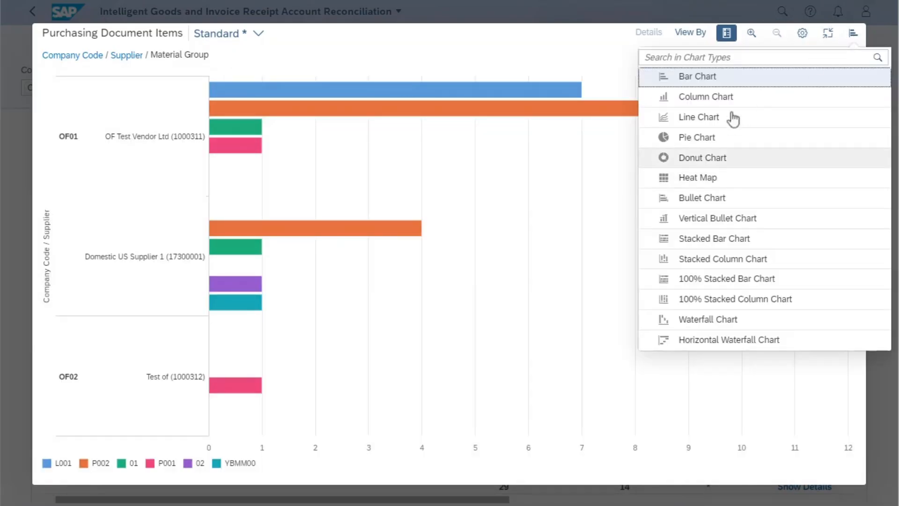
click(701, 138)
click(852, 32)
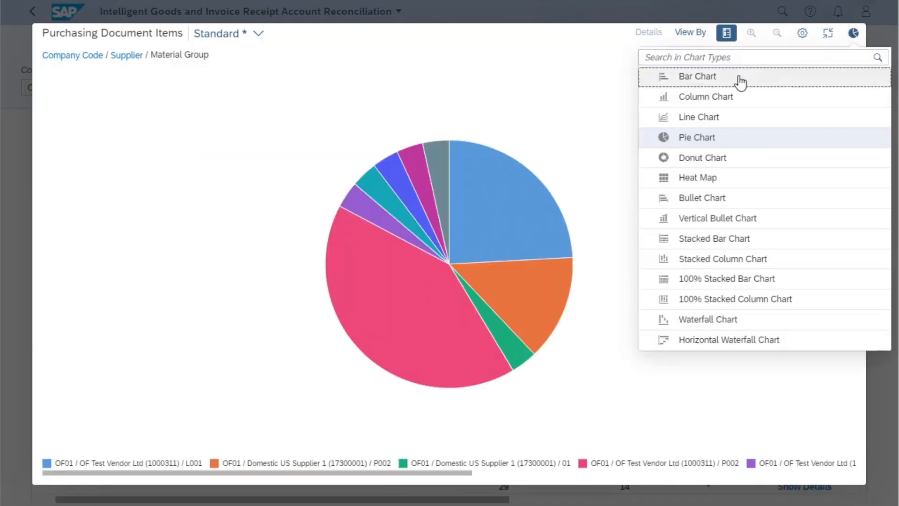
click(740, 80)
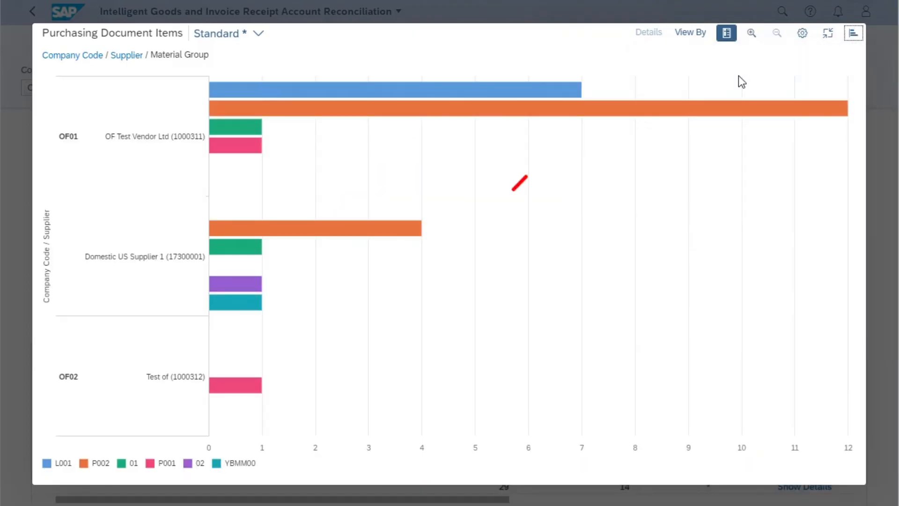
Drill the chart down by Acct Assignment Cat. and go back to the Material Group level
click(692, 33)
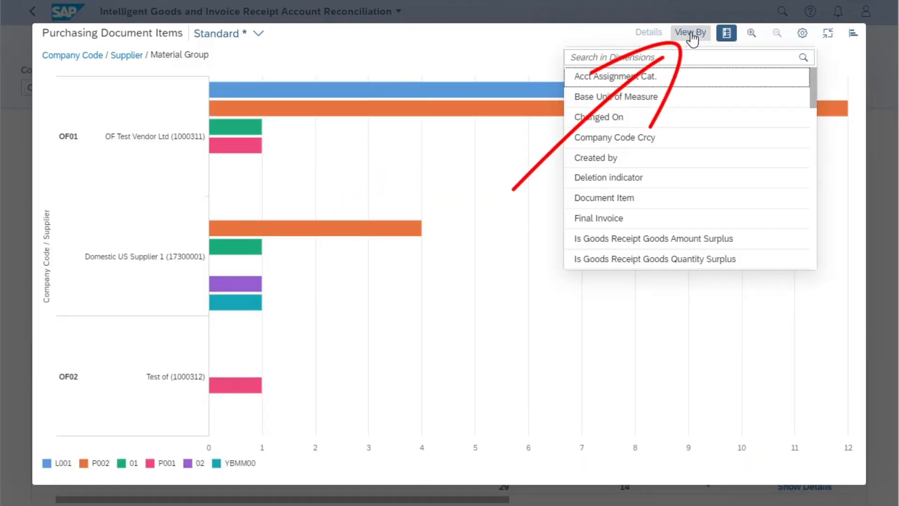
click(599, 81)
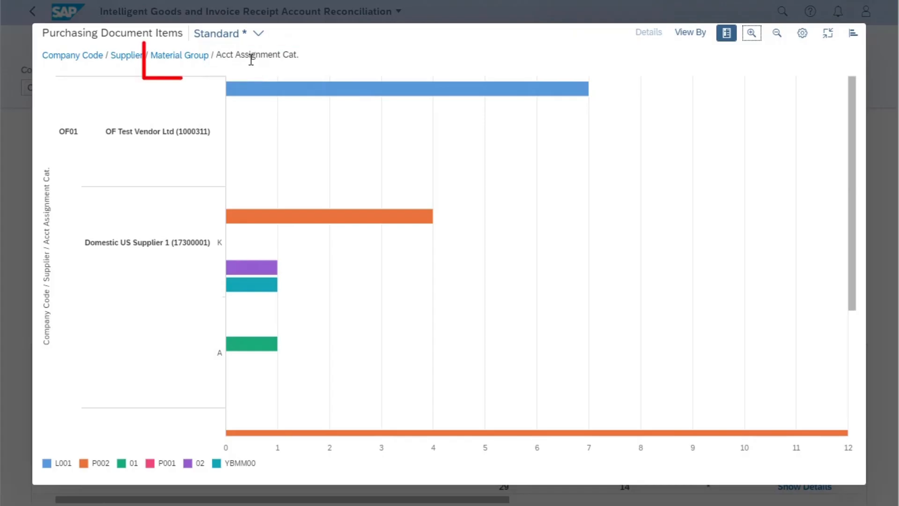
click(206, 58)
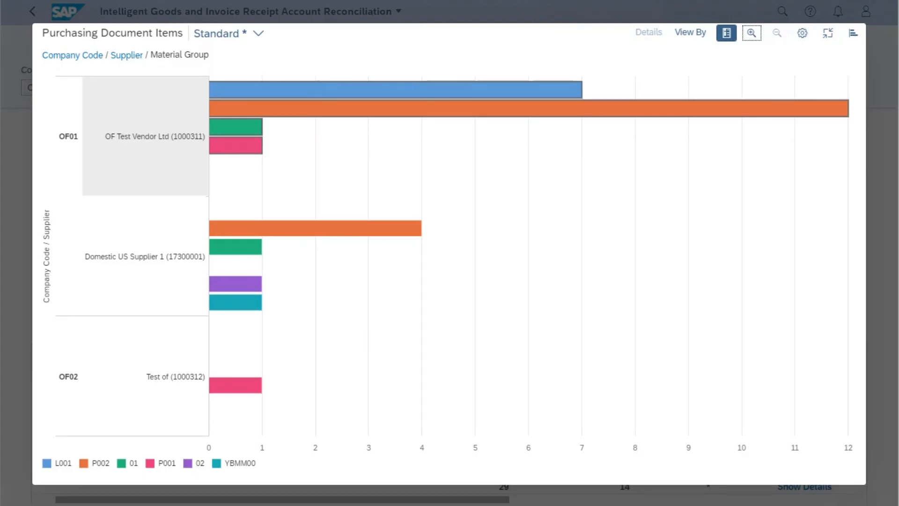
Minimize the chart and review the details of the 01 and P001 material groups for OF Test Vendor Ltd, ending with both deselected
click(829, 34)
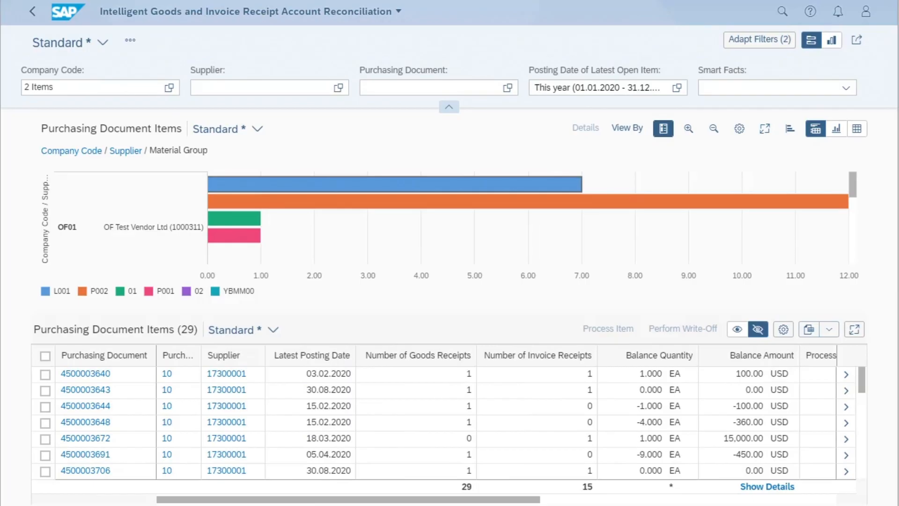
click(224, 221)
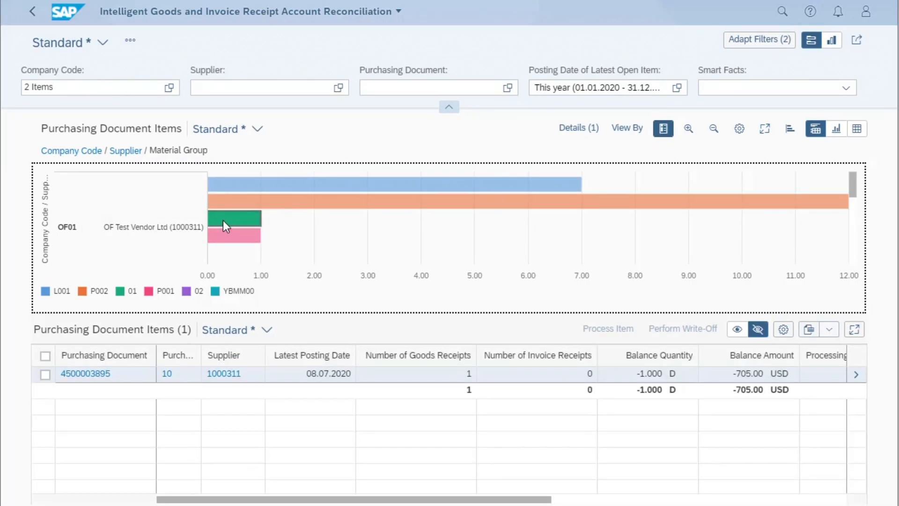
click(220, 237)
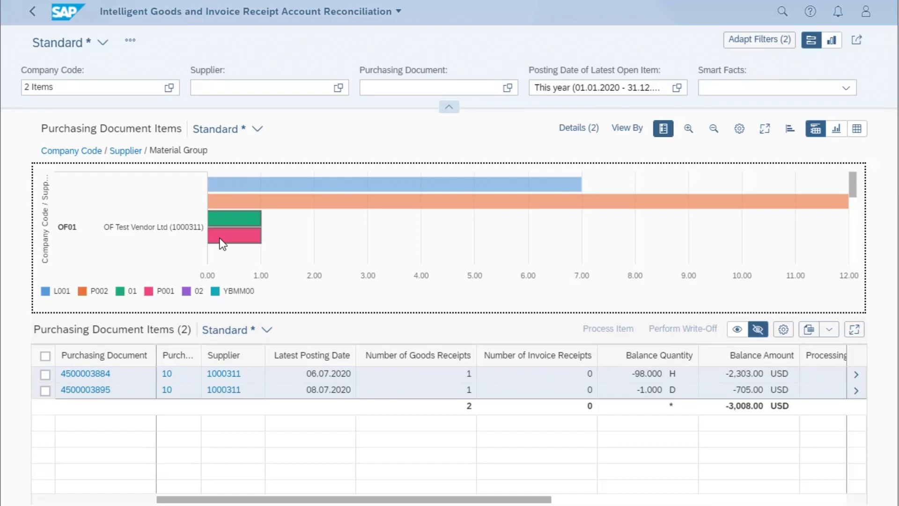
click(576, 134)
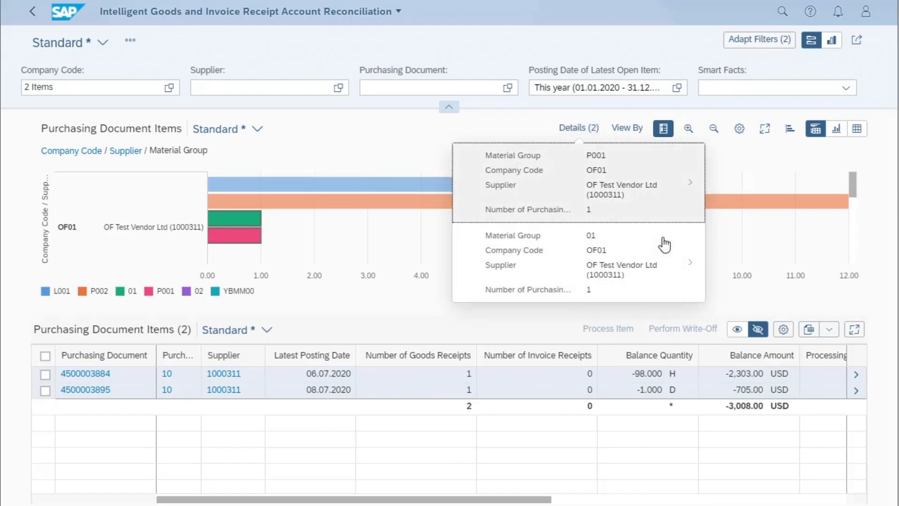
click(224, 220)
click(225, 236)
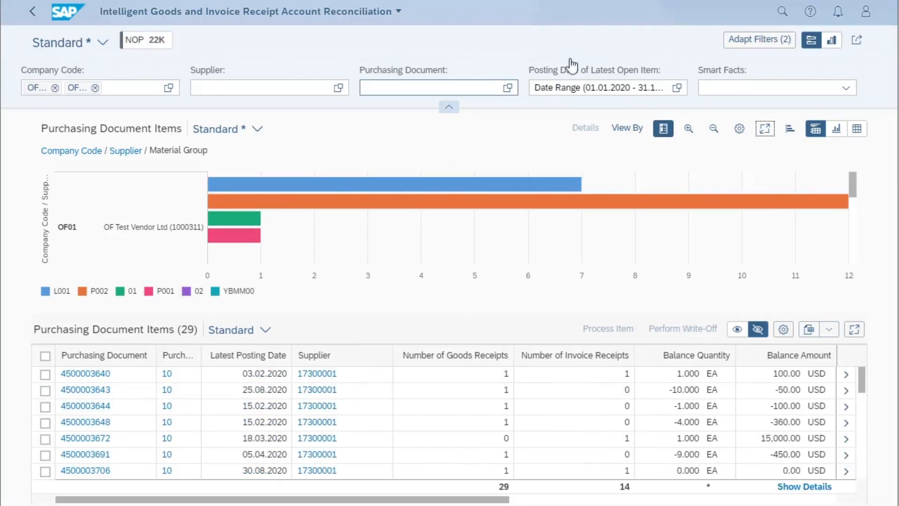
Show the purchasing document items in table-only view and check the related app links of the first purchasing document
click(449, 107)
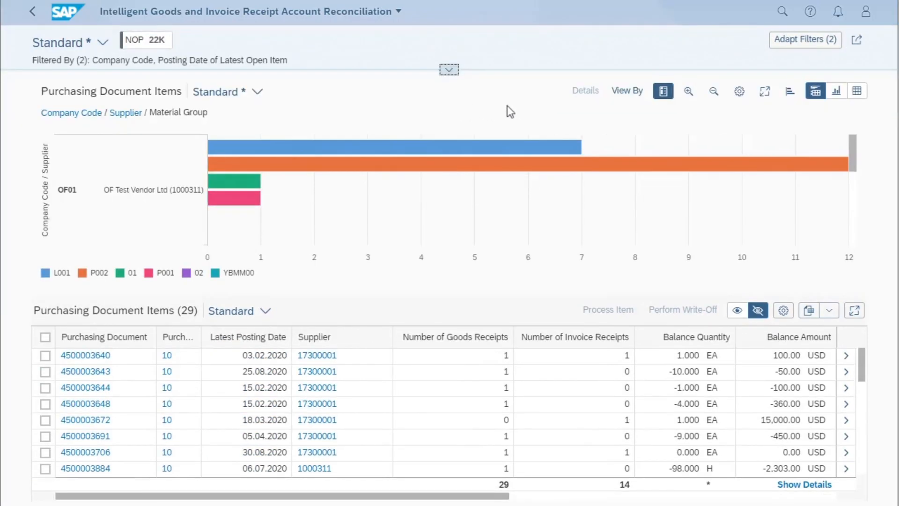
click(857, 94)
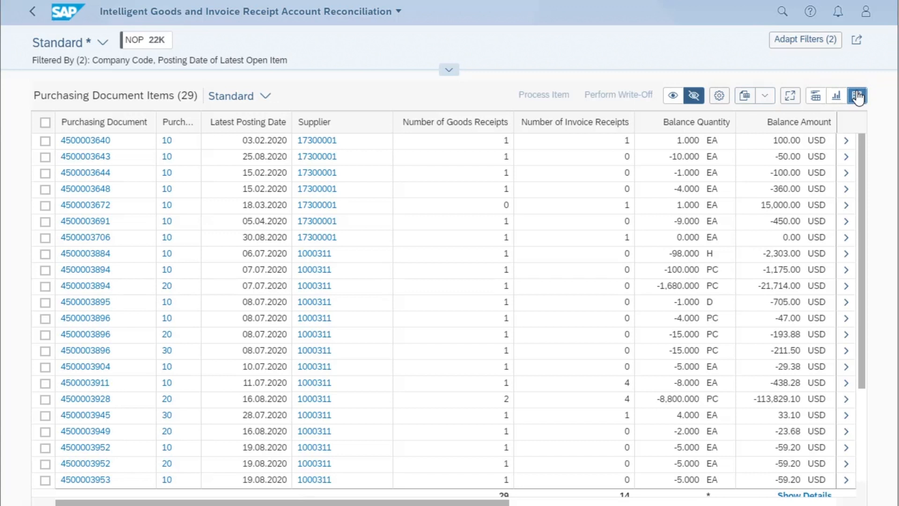
click(85, 141)
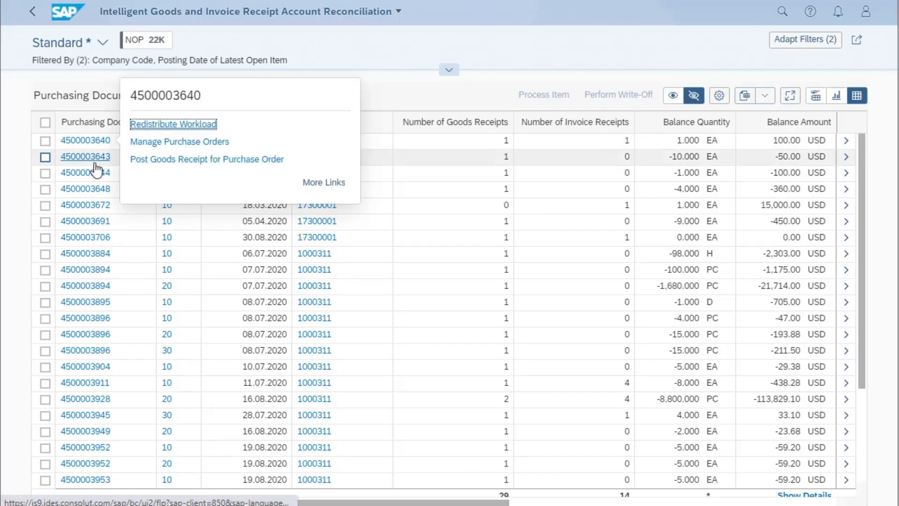
click(360, 56)
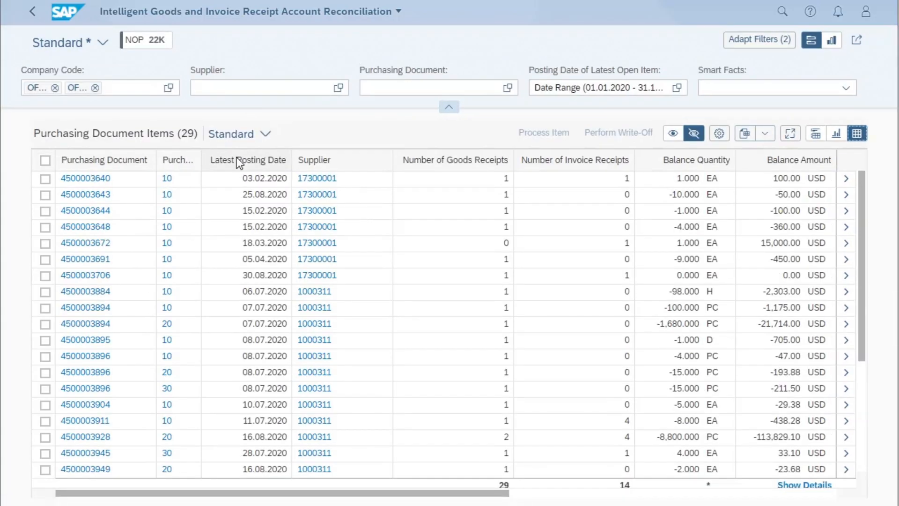
Move the Latest Posting Date column behind Supplier and narrow the Supplier column in the items table
mouse_move(238, 157)
mouse_down()
mouse_move(306, 122)
mouse_move(357, 126)
mouse_move(361, 136)
mouse_up()
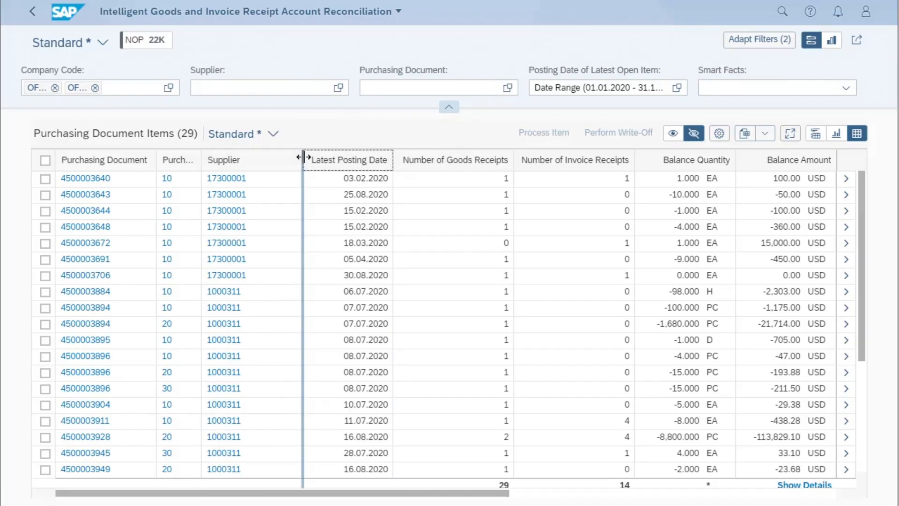
drag(300, 157, 265, 159)
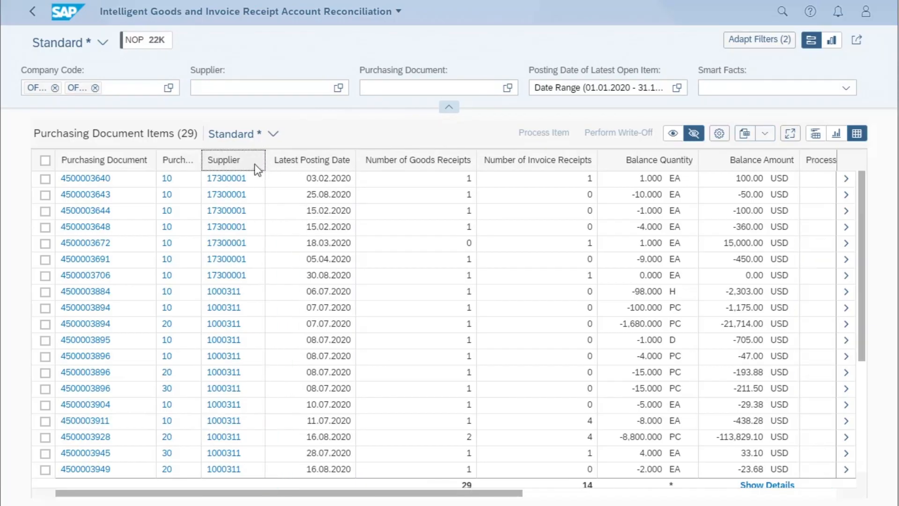
Freeze the Purchasing Document column and check it by scrolling the items table horizontally
click(119, 159)
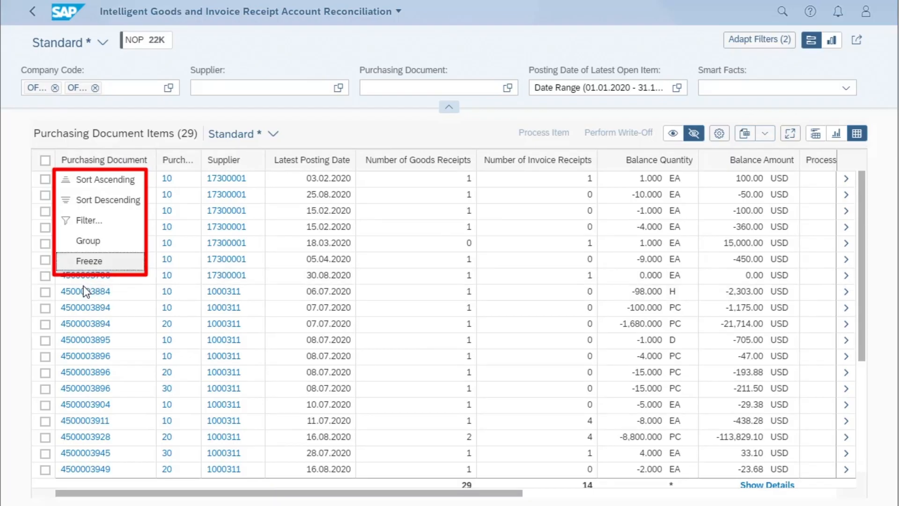
click(88, 261)
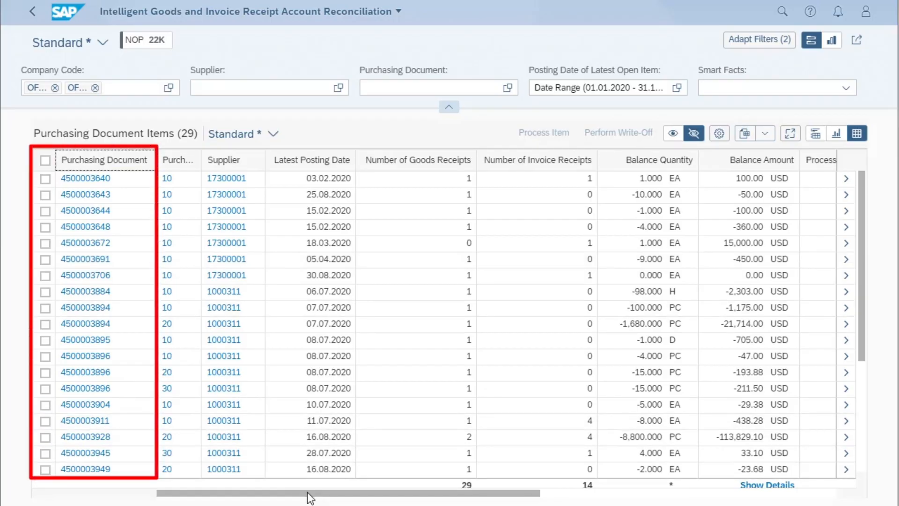
drag(309, 496, 4, 428)
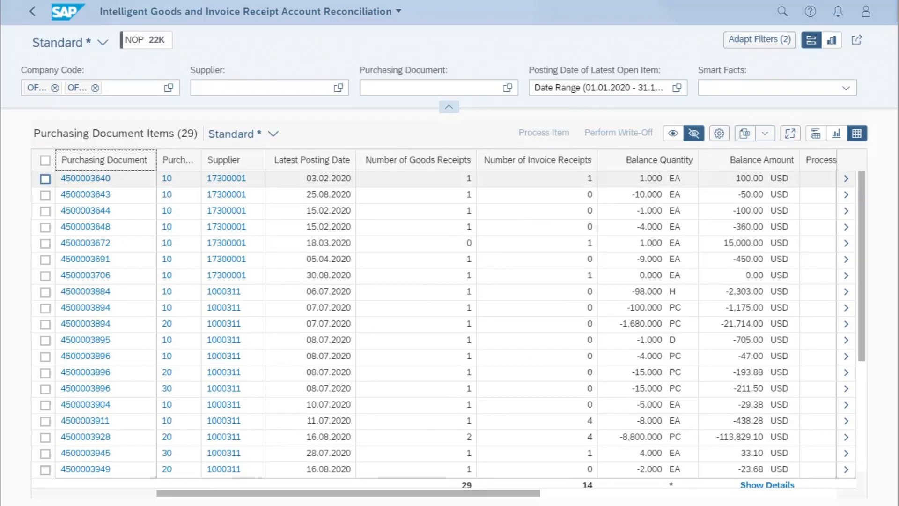
Check the first purchasing document's links again and open the details of the 15,000.00 USD balance item in full screen
click(92, 183)
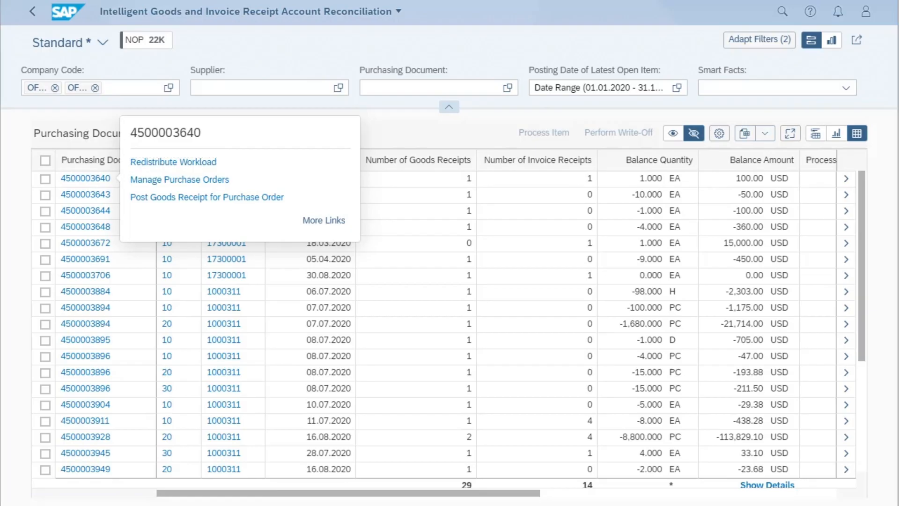
click(83, 122)
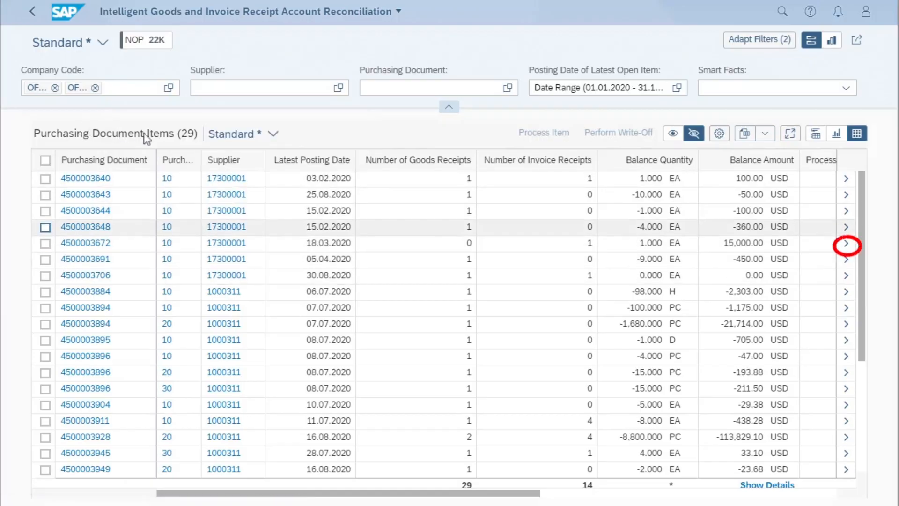
click(848, 245)
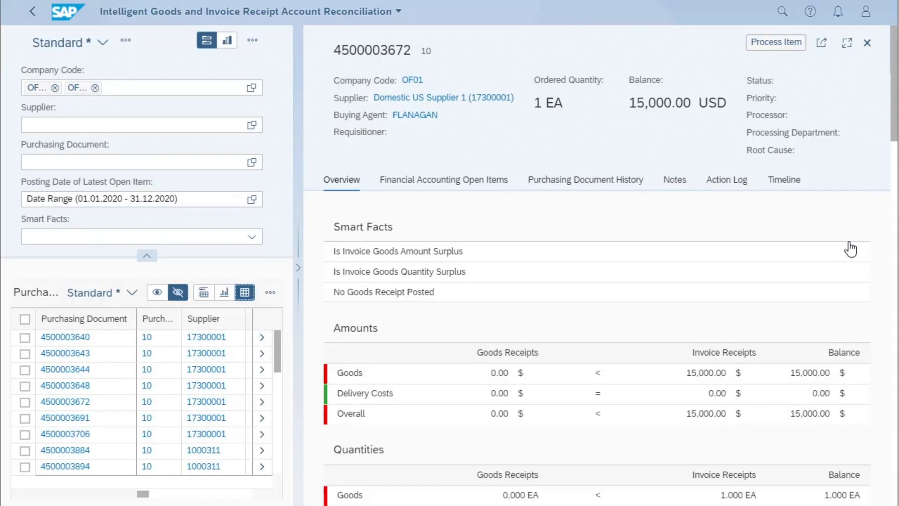
click(847, 44)
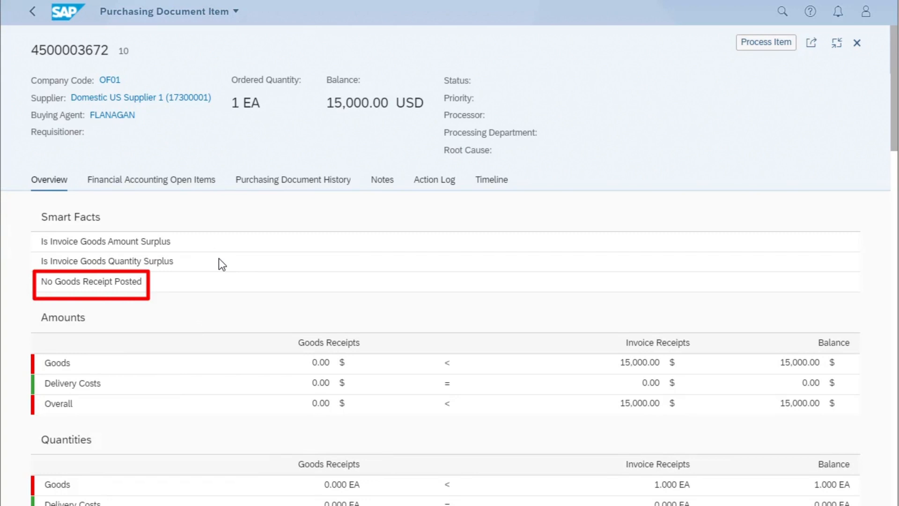
Review the item's amounts, quantities, open items and notes, and expand the invoice receipt group in its purchasing document history
scroll(219, 259, down, 3)
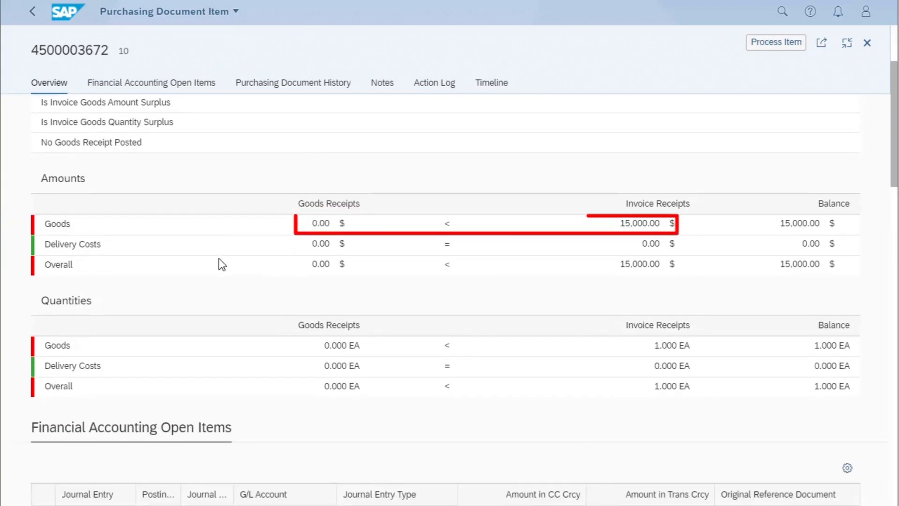
scroll(219, 260, down, 2)
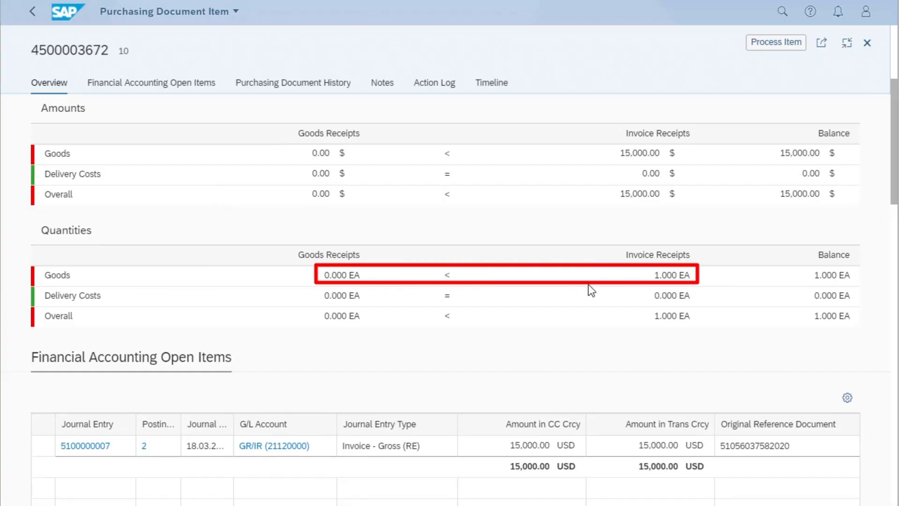
scroll(590, 290, down, 3)
scroll(588, 284, down, 2)
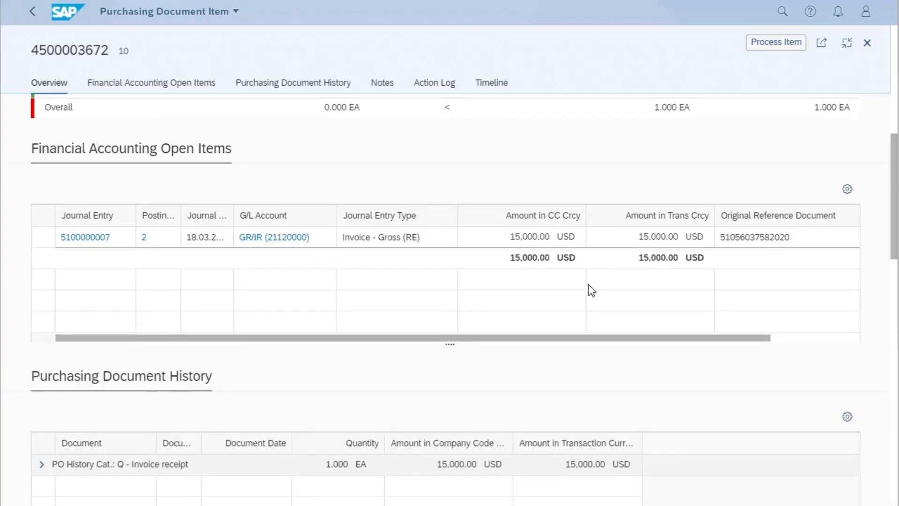
scroll(589, 284, down, 2)
scroll(588, 285, down, 2)
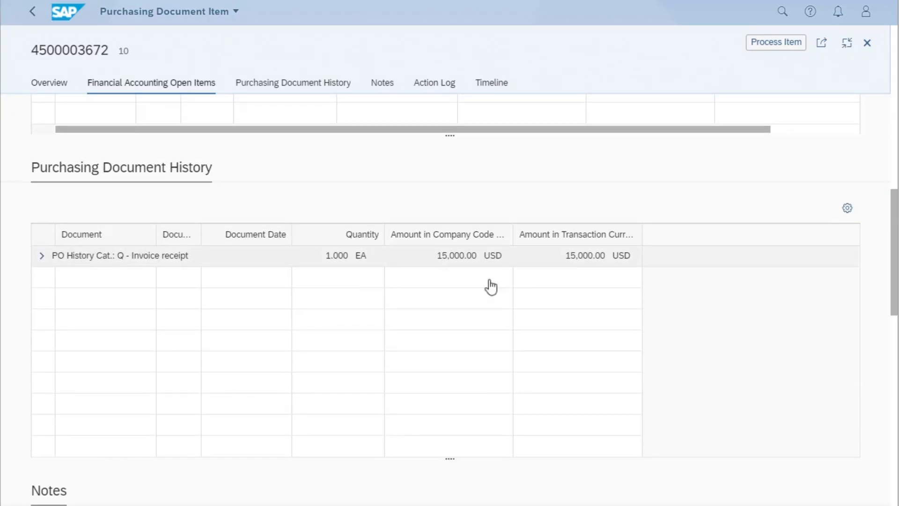
click(40, 257)
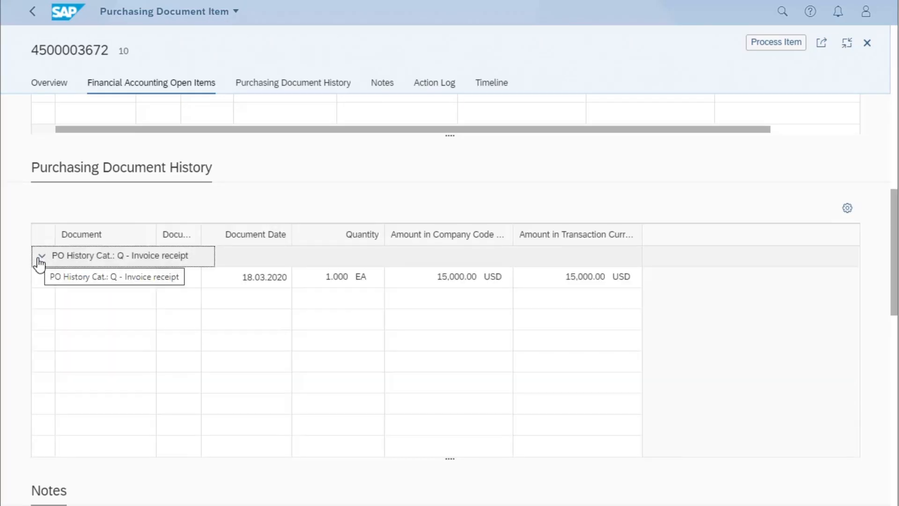
scroll(160, 371, down, 2)
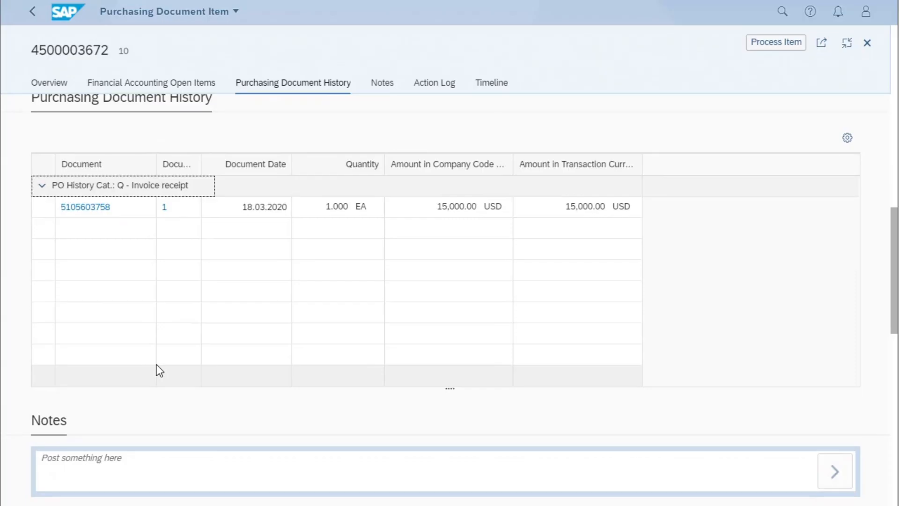
scroll(156, 365, down, 2)
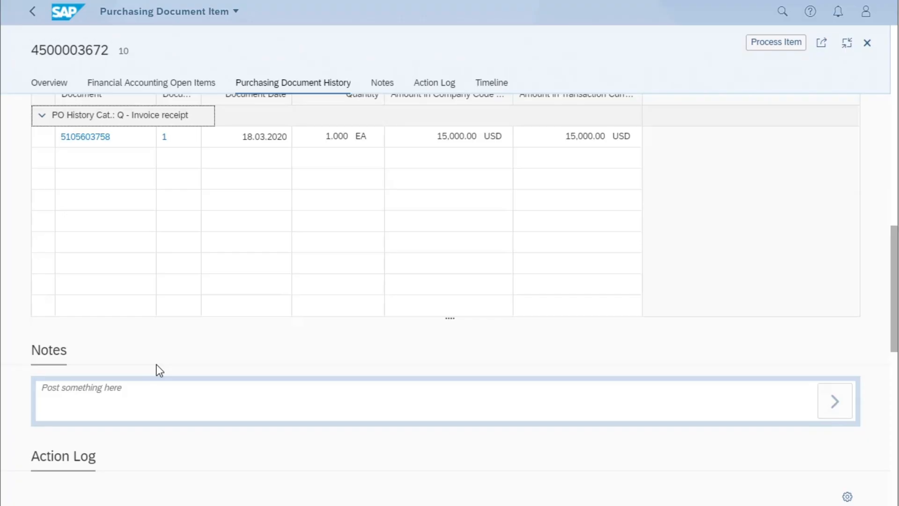
Return to the items list and filter it by the smart fact Is Goods Receipt Goods Amount Surplus
click(33, 13)
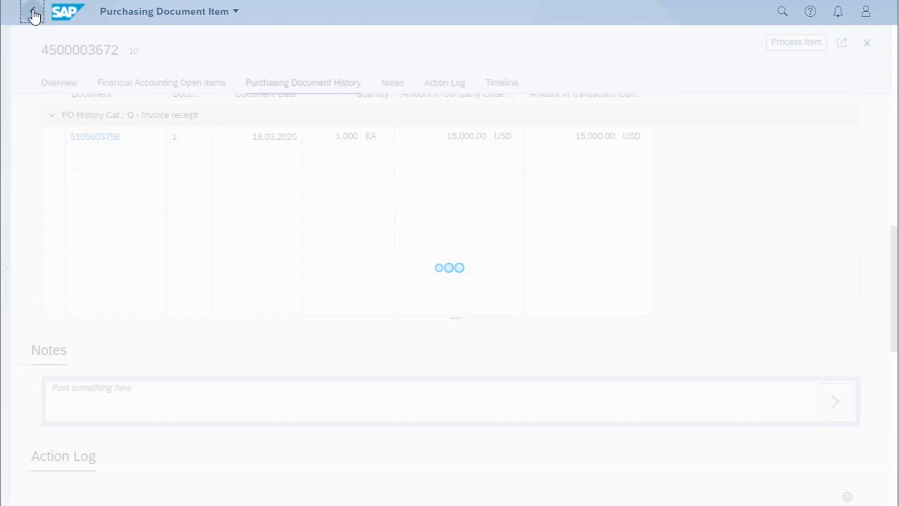
click(33, 13)
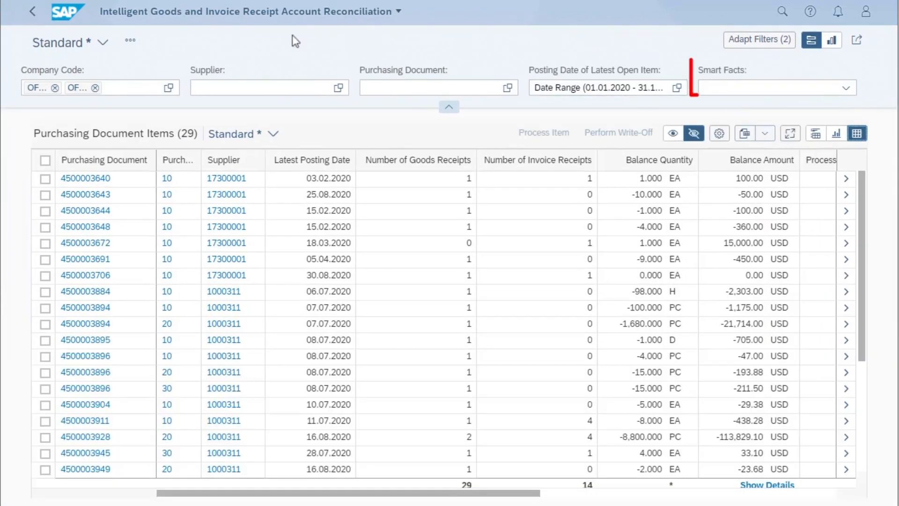
click(845, 88)
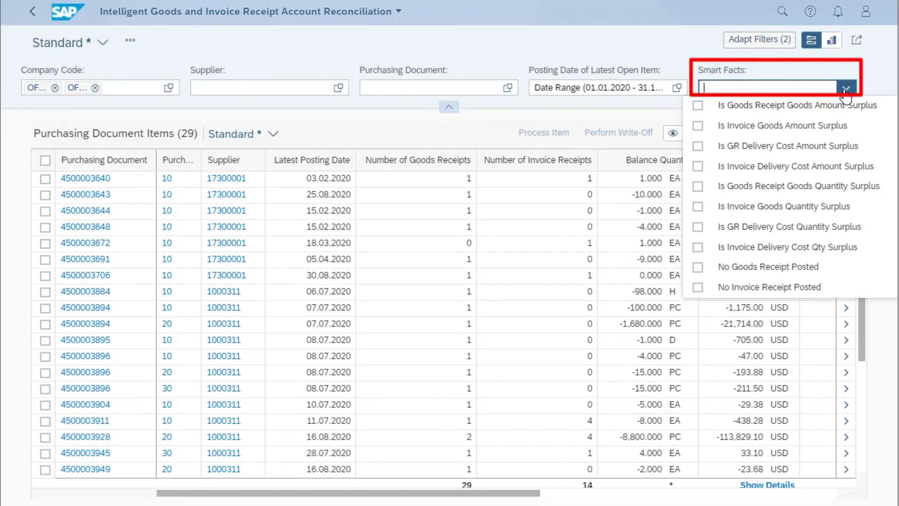
click(698, 106)
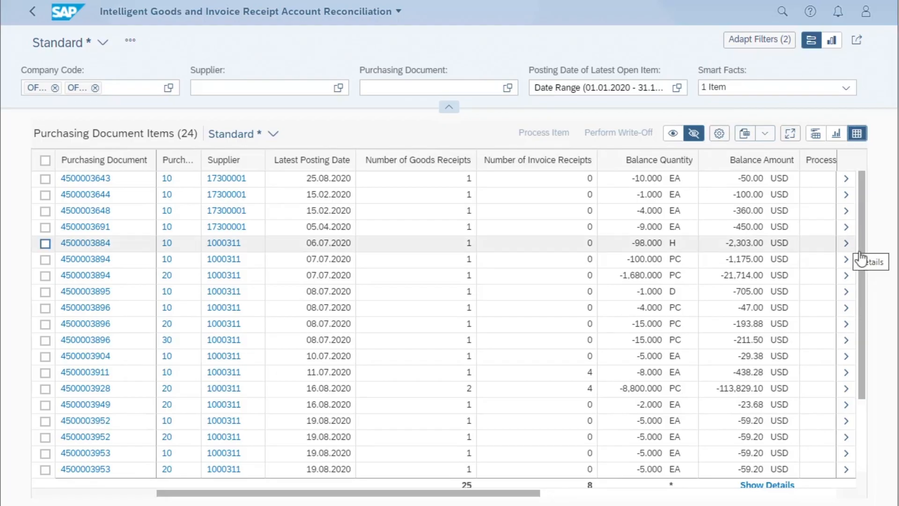
Review the details of the -2,303.00 USD balance item with its goods receipt history expanded, and return to the list
click(846, 243)
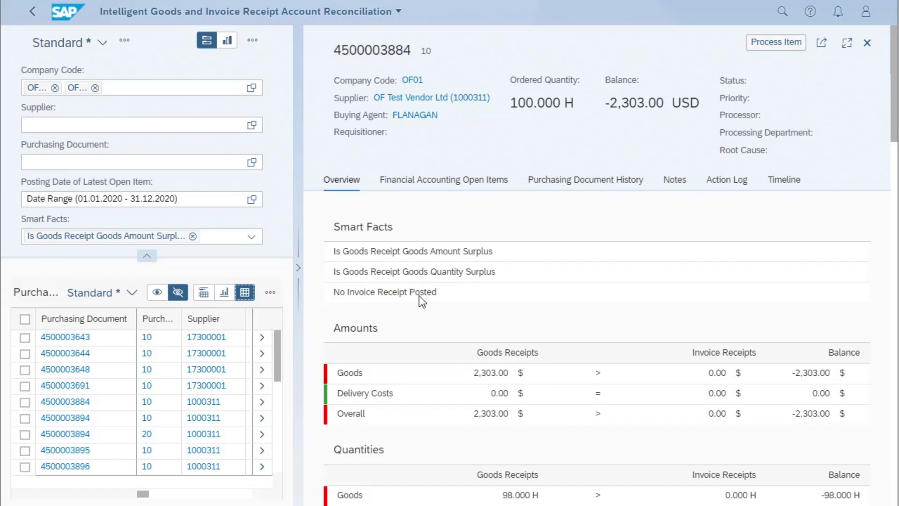
scroll(420, 296, down, 10)
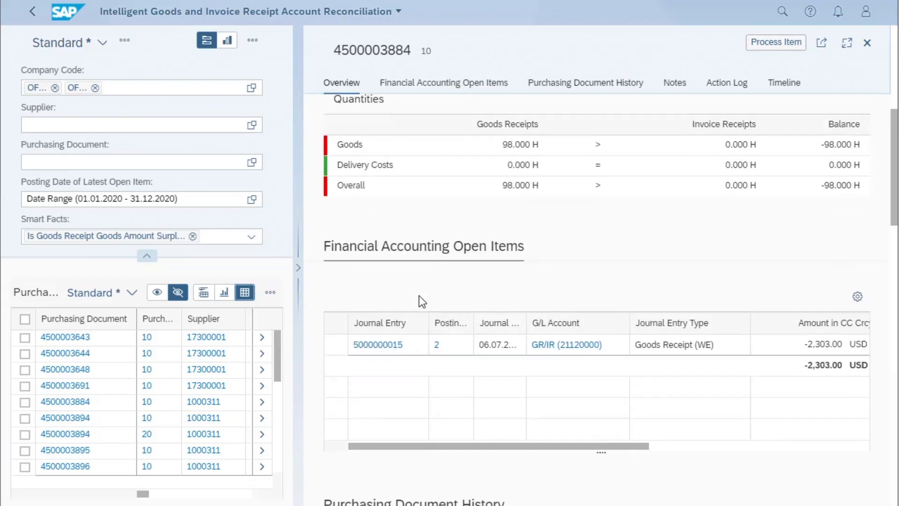
scroll(420, 300, down, 5)
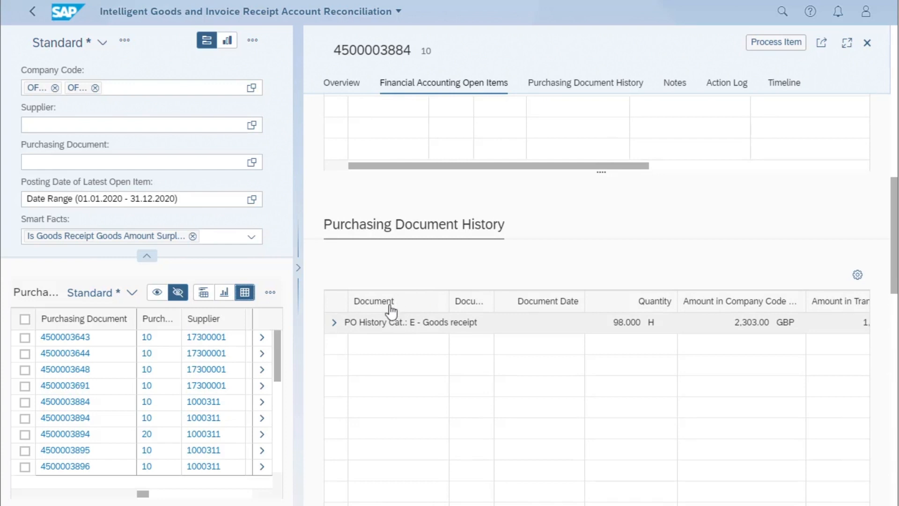
click(334, 323)
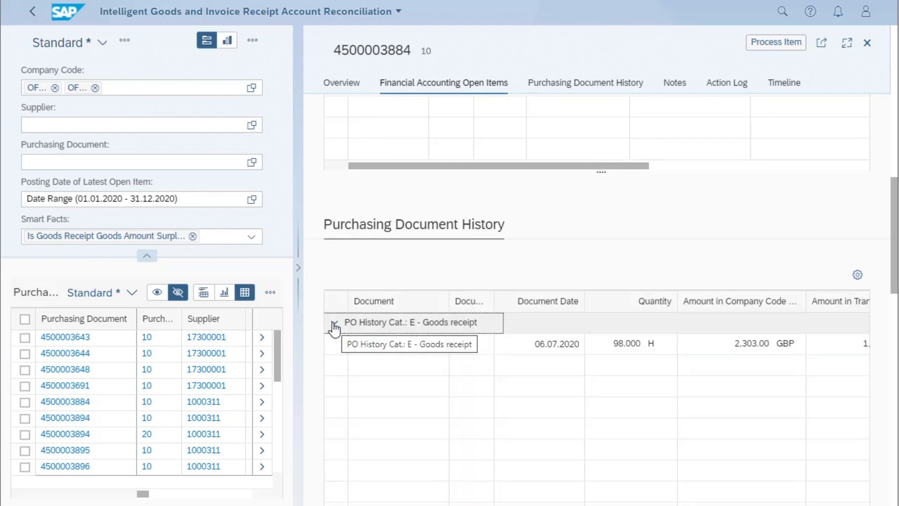
click(34, 18)
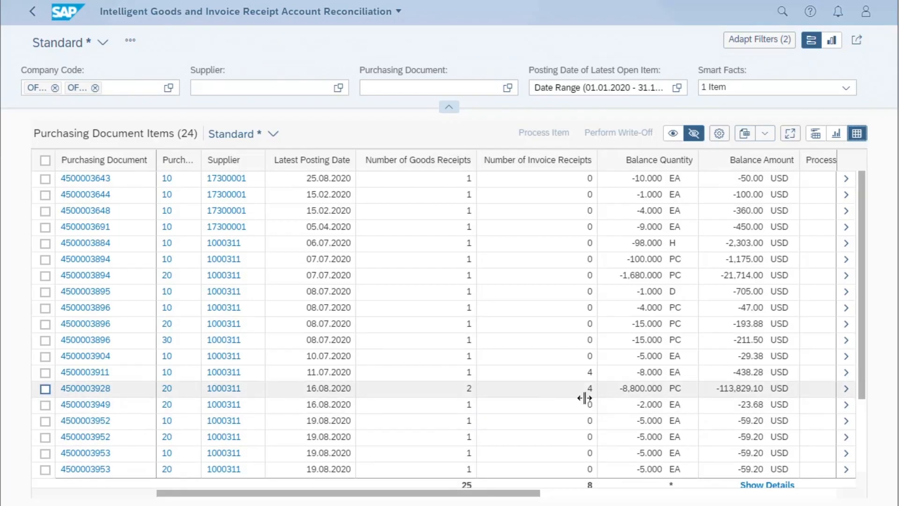
Open the details of the -438.28 USD balance item and expand the goods receipt and invoice receipt groups in its history
click(846, 374)
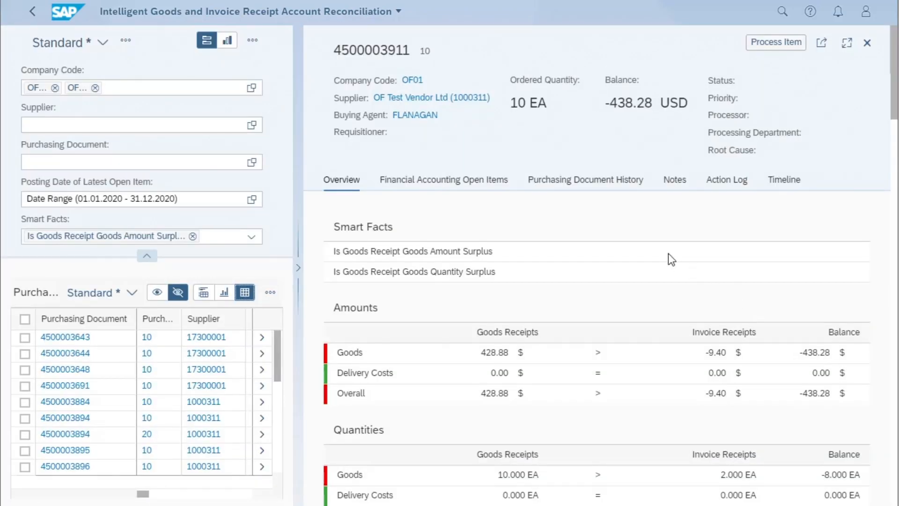
scroll(667, 253, down, 5)
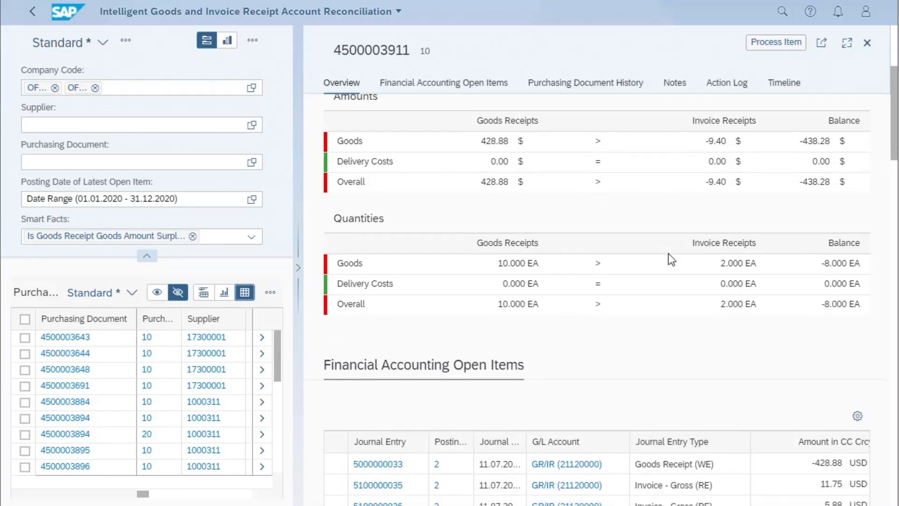
scroll(667, 254, down, 4)
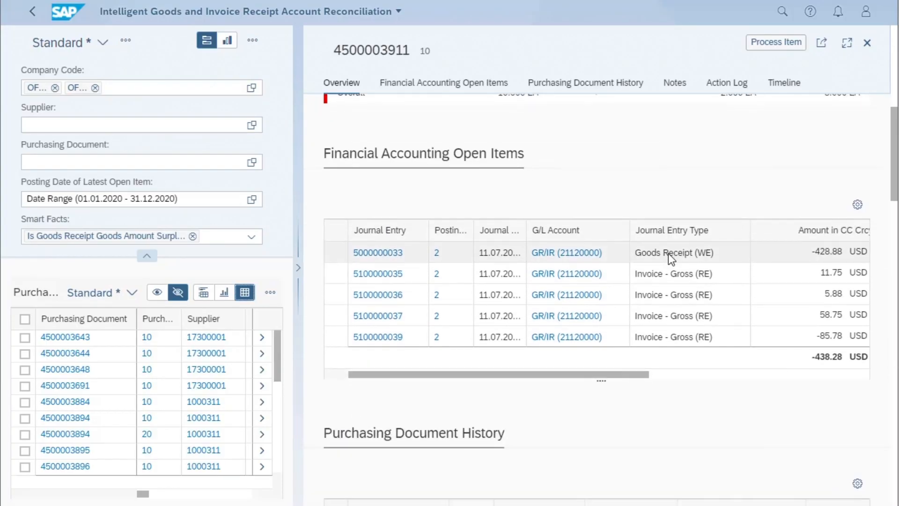
scroll(668, 254, down, 5)
click(334, 274)
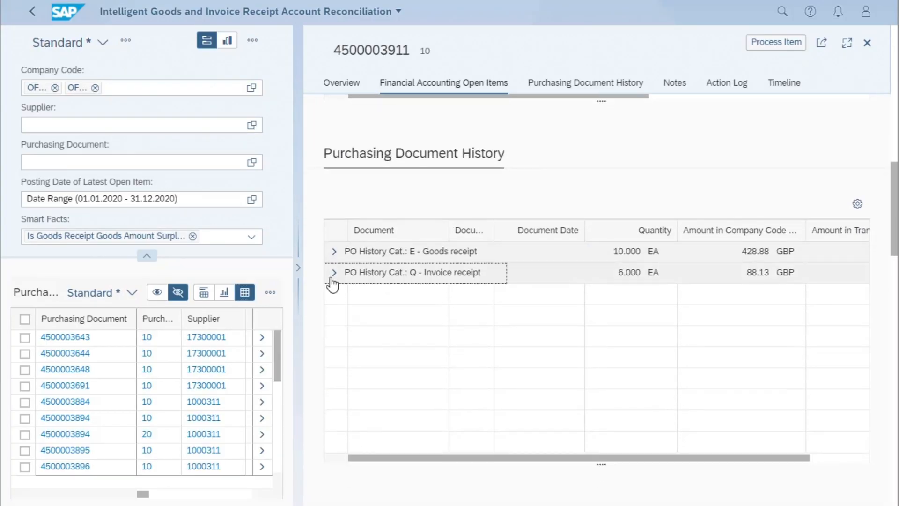
click(334, 254)
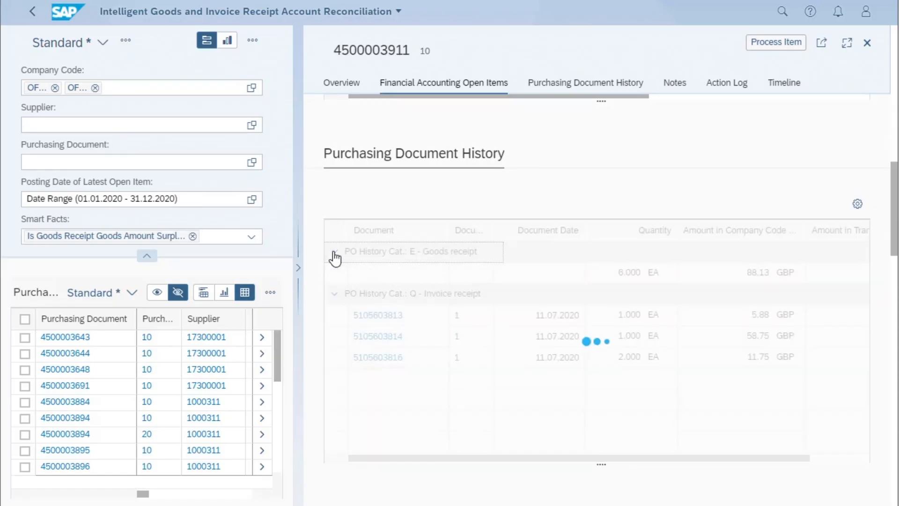
Review the item's purchasing document history and timeline entries down to the last one, and return to the items list
scroll(501, 410, down, 8)
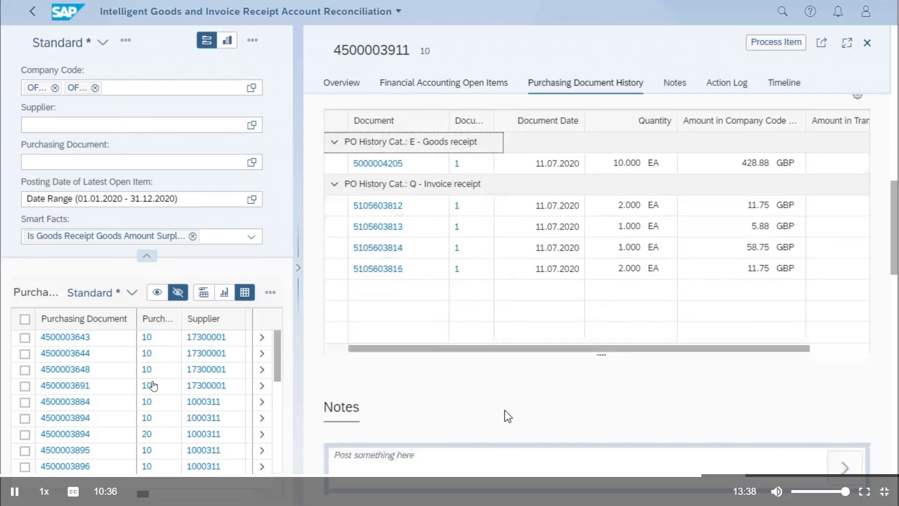
scroll(508, 416, down, 12)
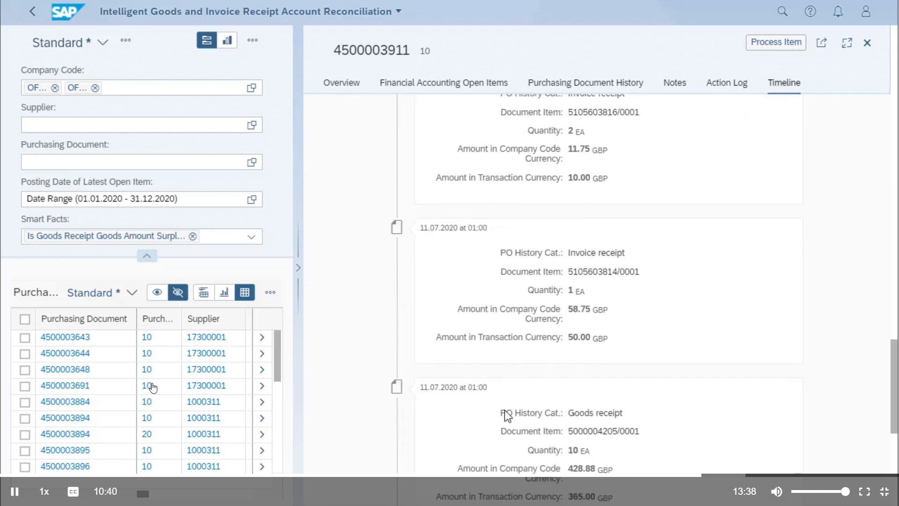
scroll(507, 416, down, 5)
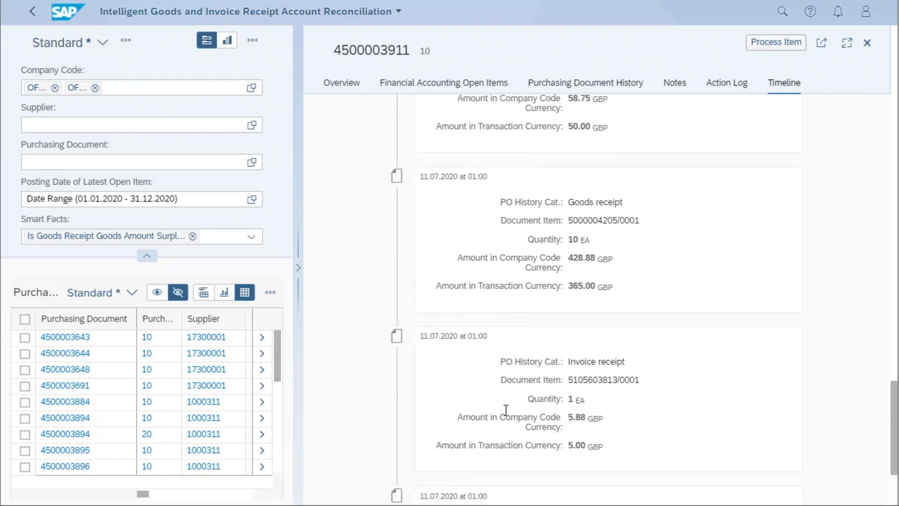
scroll(506, 410, down, 4)
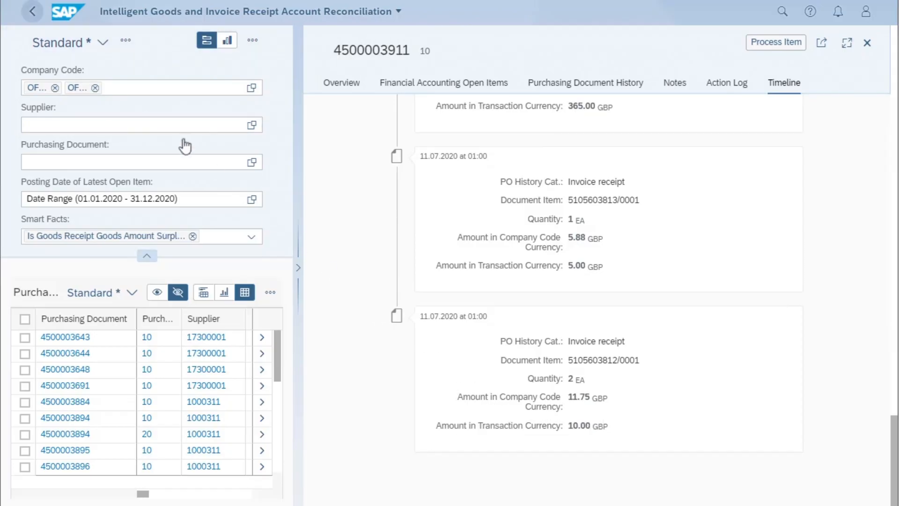
click(33, 17)
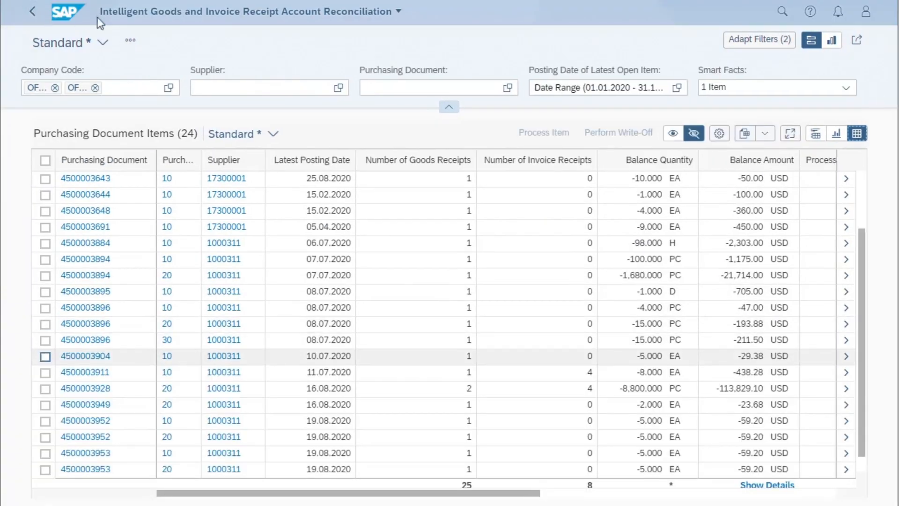
Clear the Smart Facts filter and open the details of the 0.00 USD balance item posted on 29.08.2020
click(846, 87)
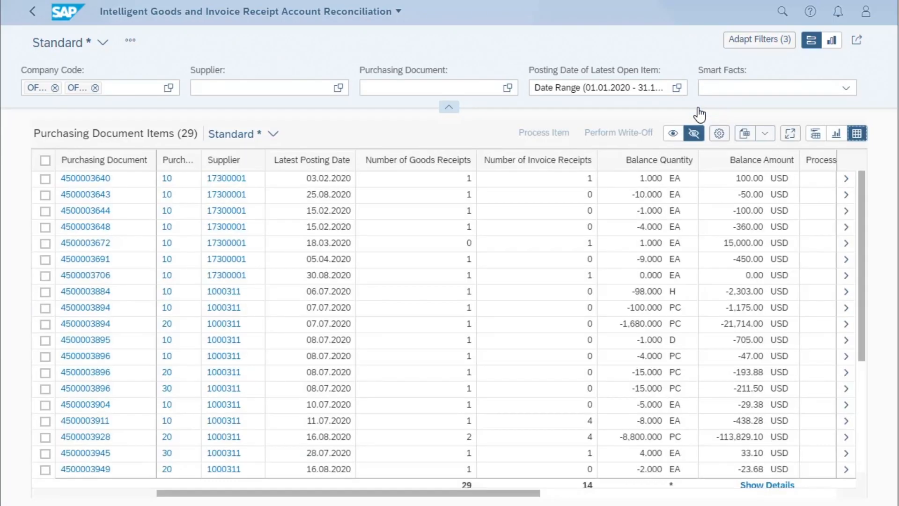
scroll(161, 344, down, 5)
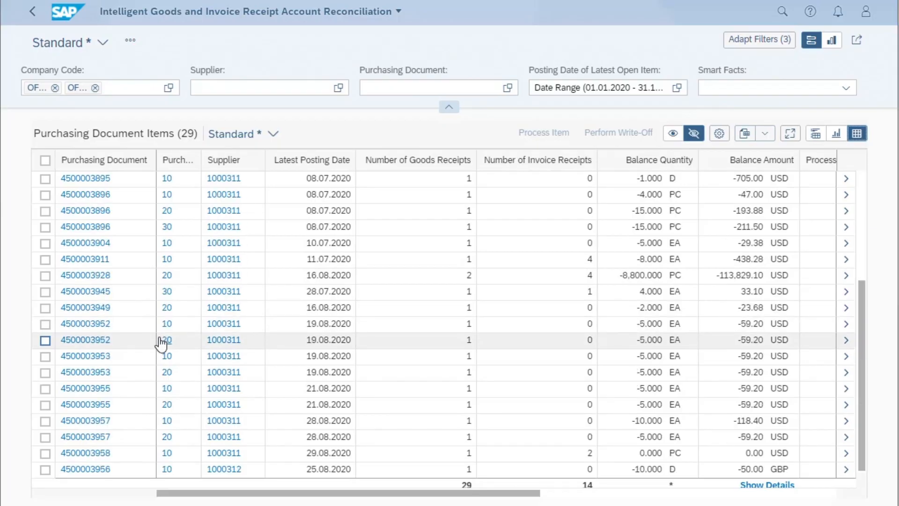
key(Down)
key(Down)
key(Down)
key(Down)
key(Down)
key(Down)
key(Down)
key(Down)
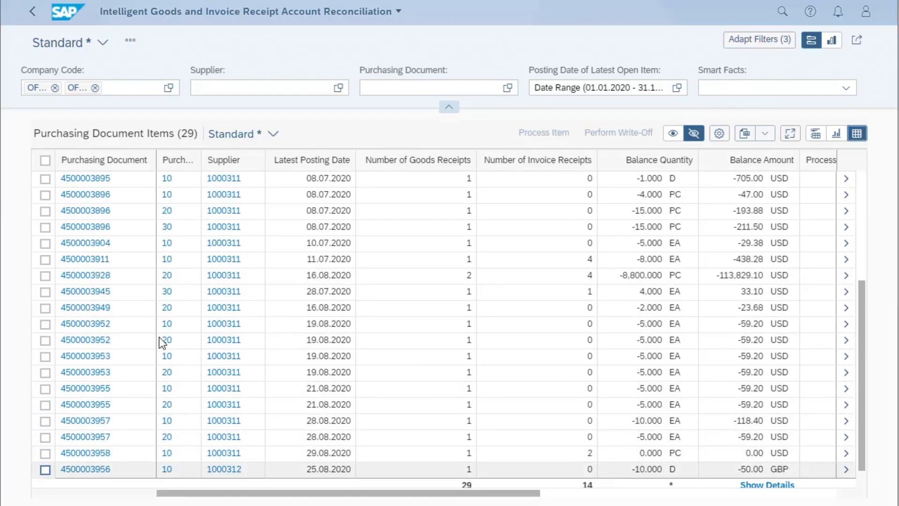
key(Up)
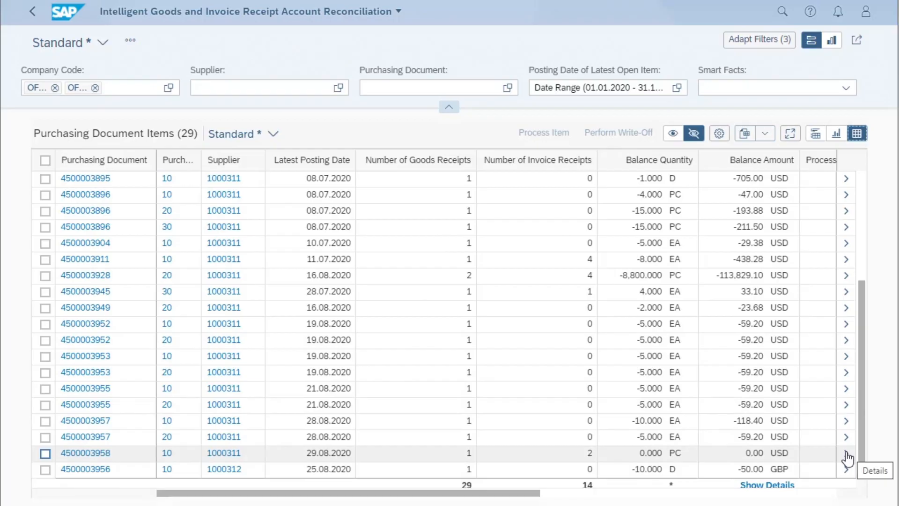
click(847, 453)
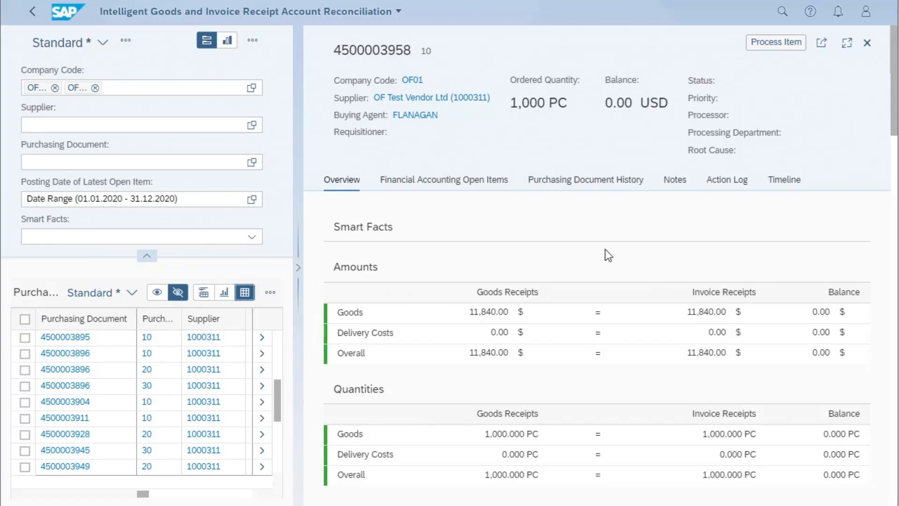
Check the item's open items and expand the invoice receipt, account maintenance and goods receipt groups in its purchasing document history
scroll(605, 249, down, 5)
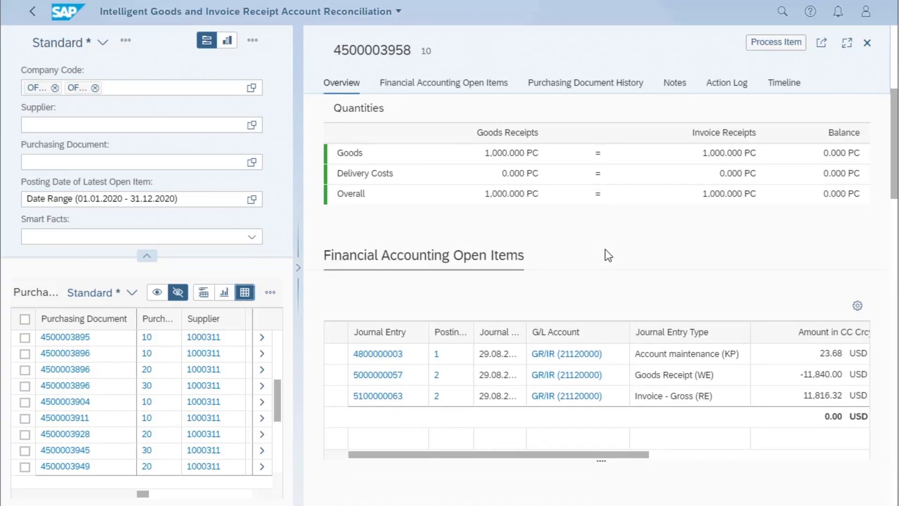
scroll(605, 249, down, 6)
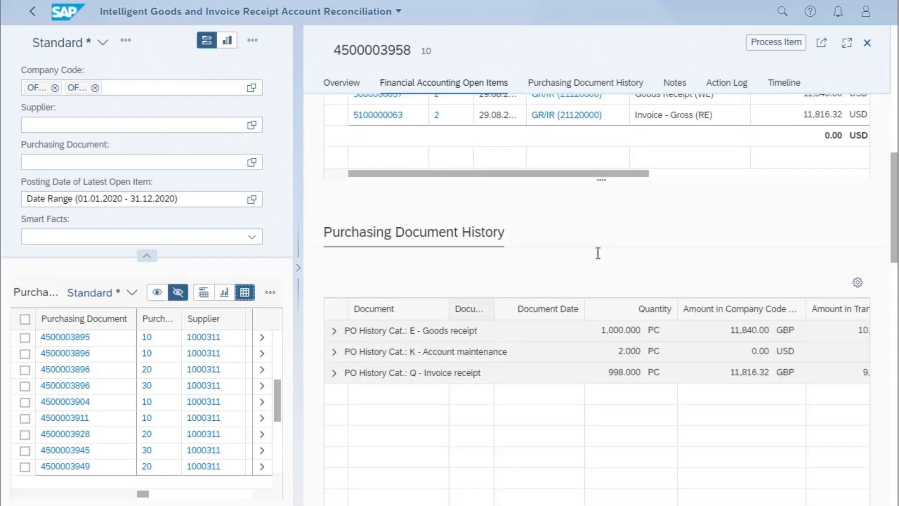
click(334, 372)
click(334, 351)
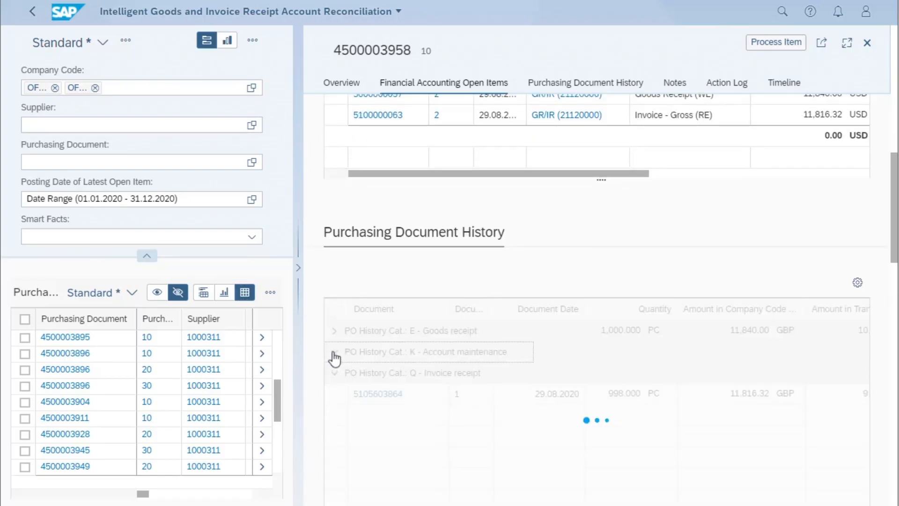
click(333, 331)
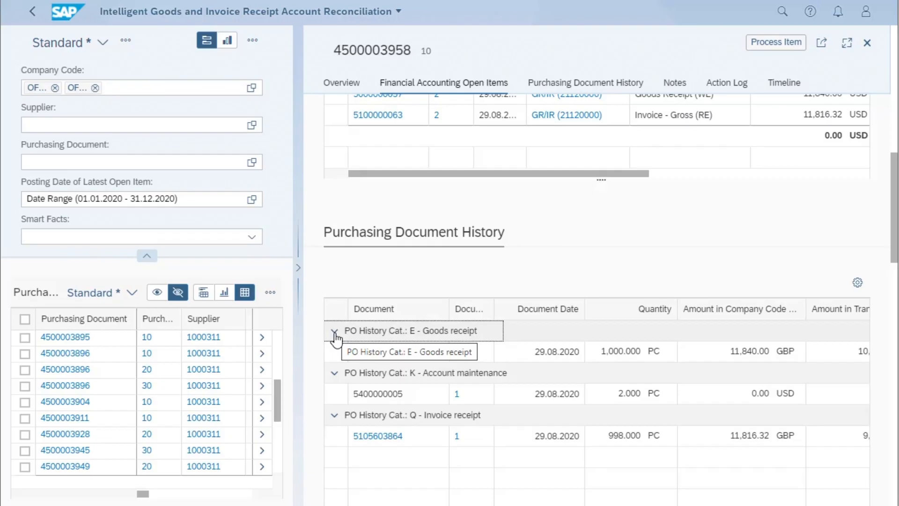
Review the item's notes, action log and timeline down to the goods receipt entry, and return to the items list
scroll(418, 472, down, 5)
scroll(415, 467, down, 10)
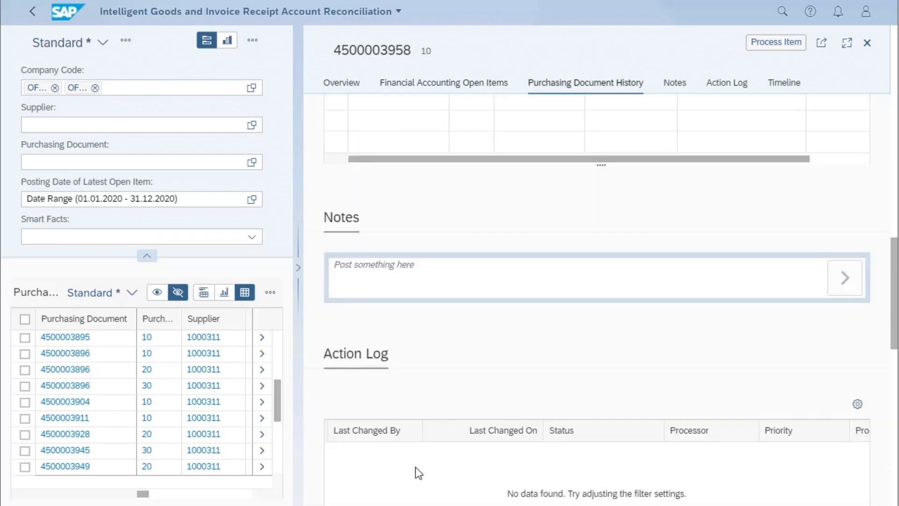
scroll(417, 467, down, 6)
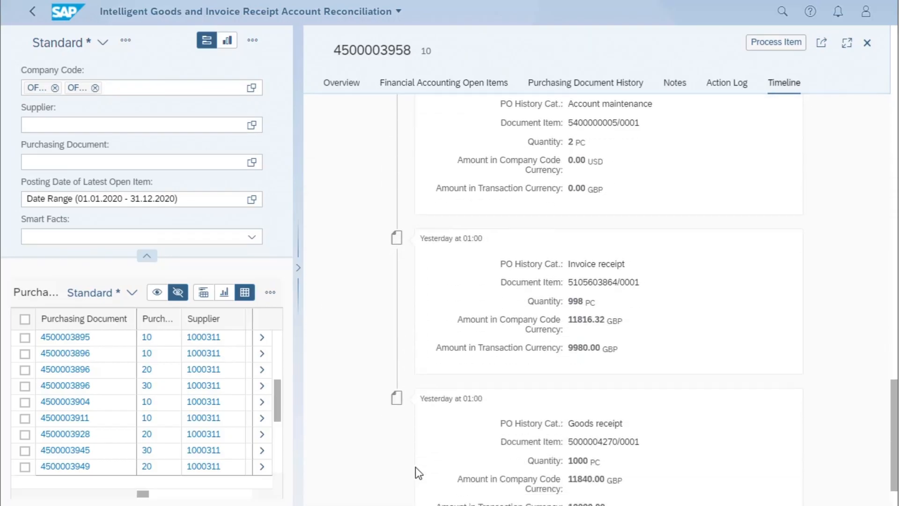
scroll(416, 467, down, 2)
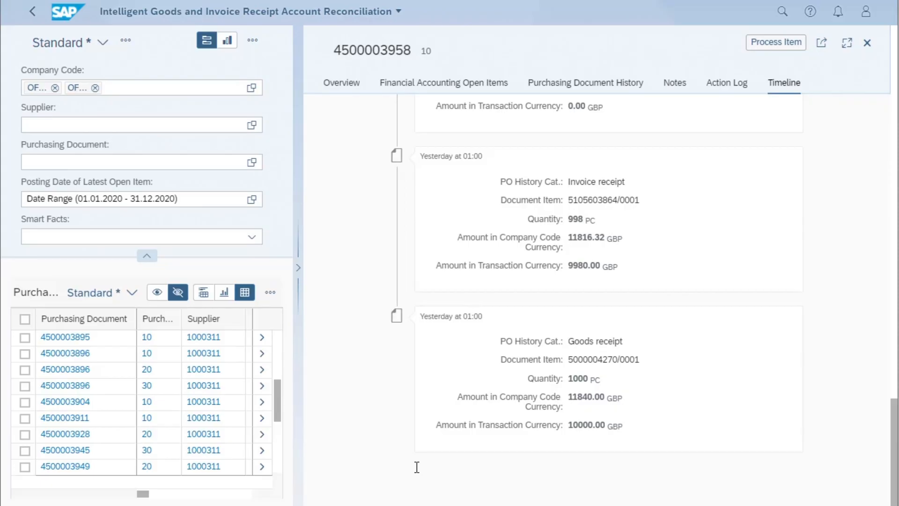
click(35, 14)
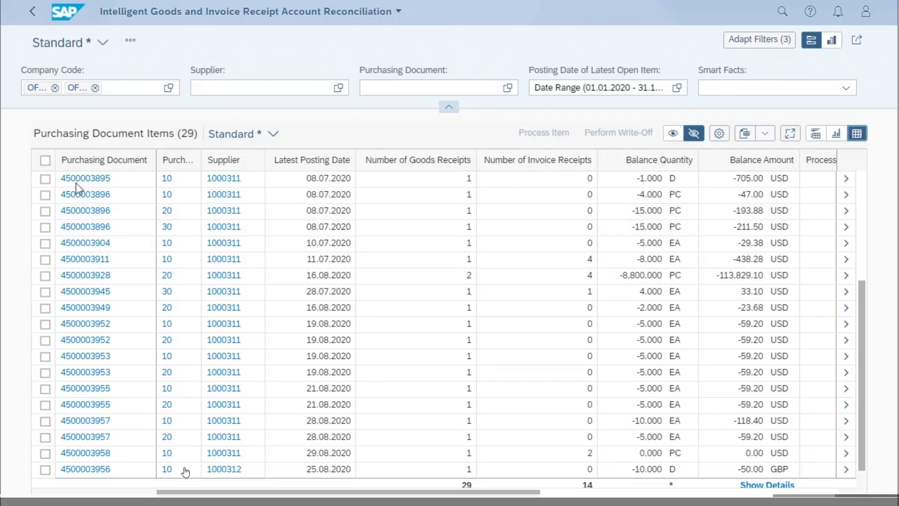
Set the processing status of the -50.00 USD balance item posted on 25.08.2020 to Perform Write-off and save it
scroll(117, 354, up, 3)
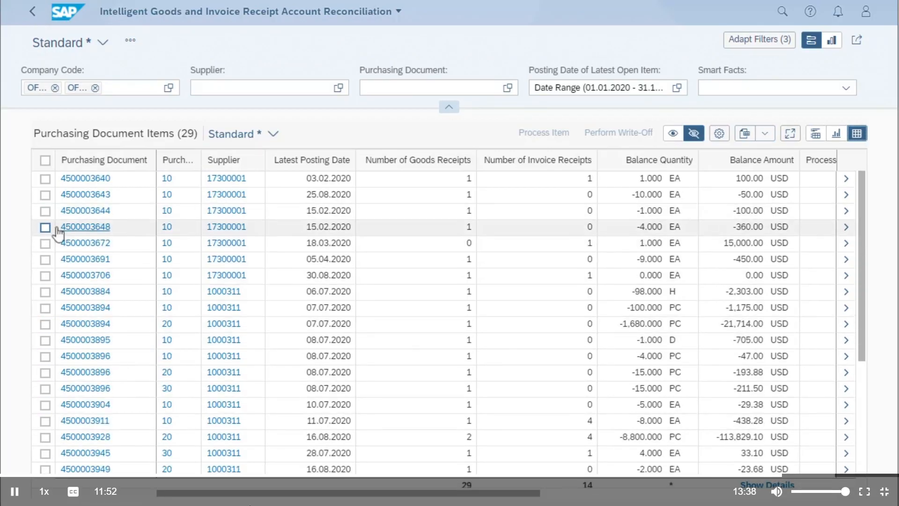
click(45, 195)
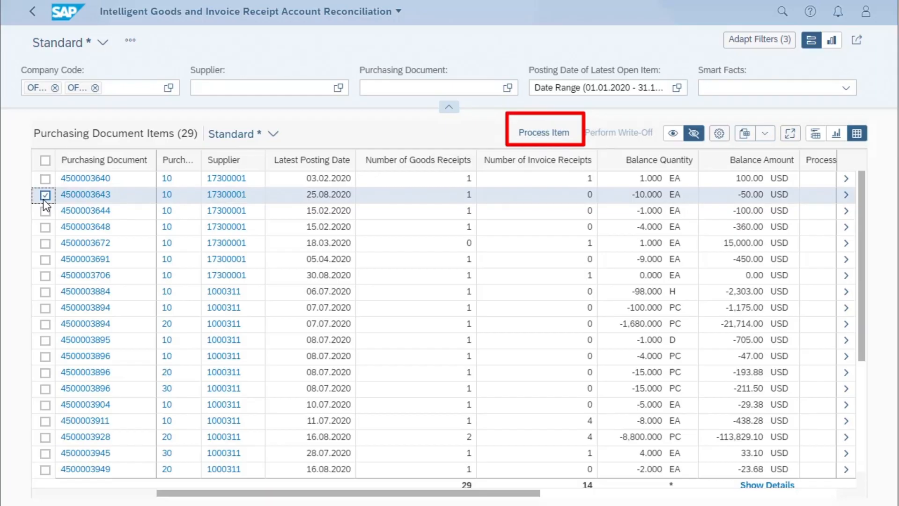
click(555, 135)
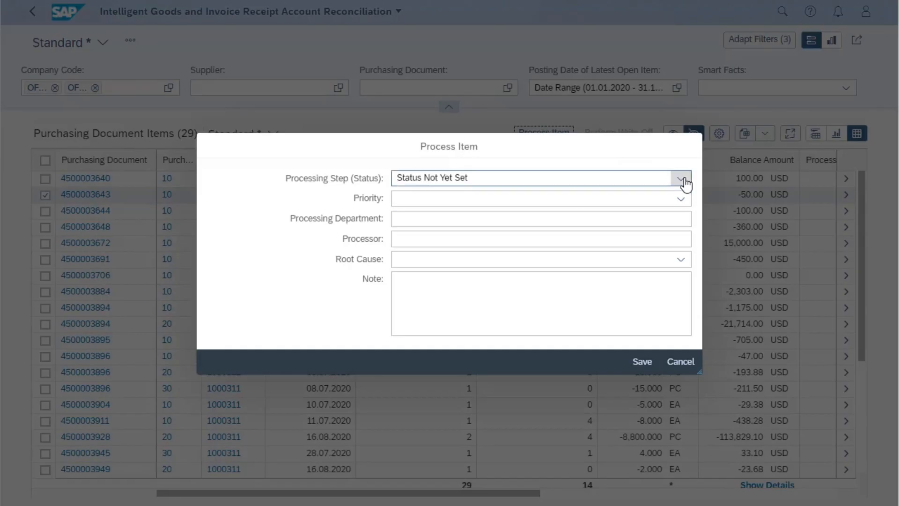
click(681, 179)
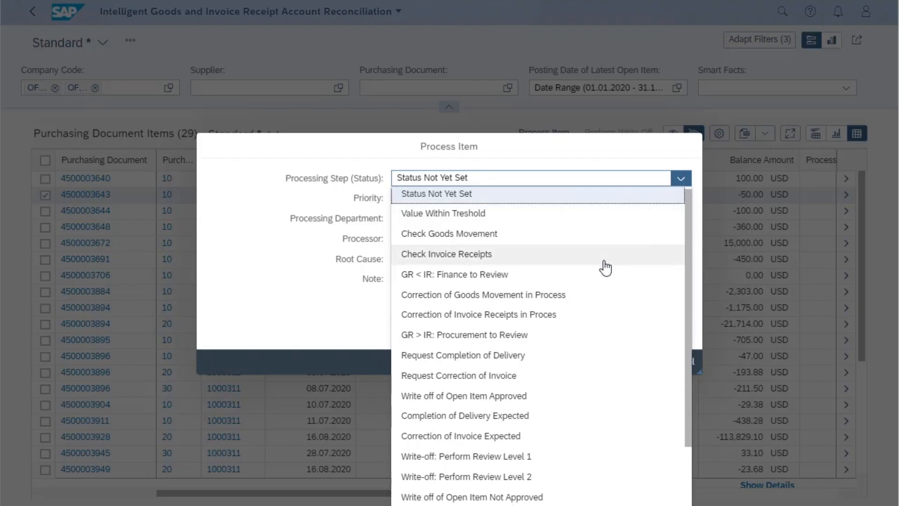
scroll(604, 265, down, 2)
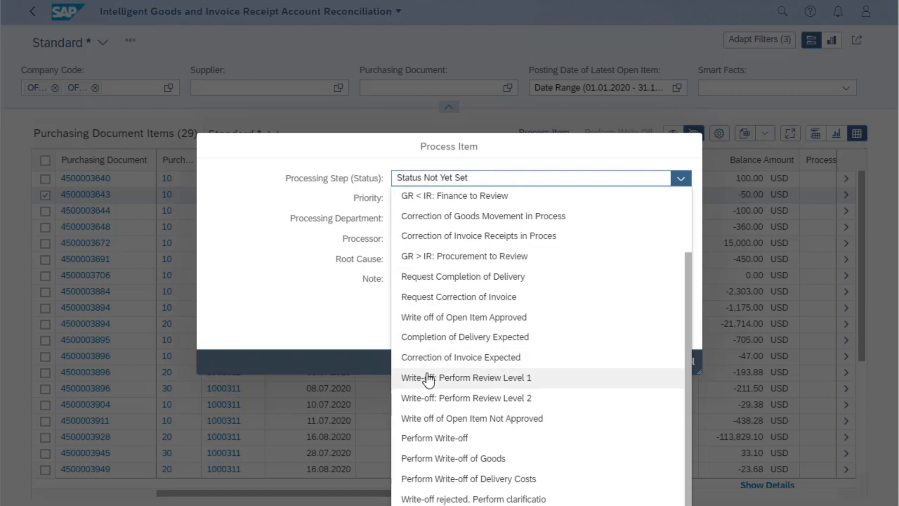
click(429, 439)
click(285, 296)
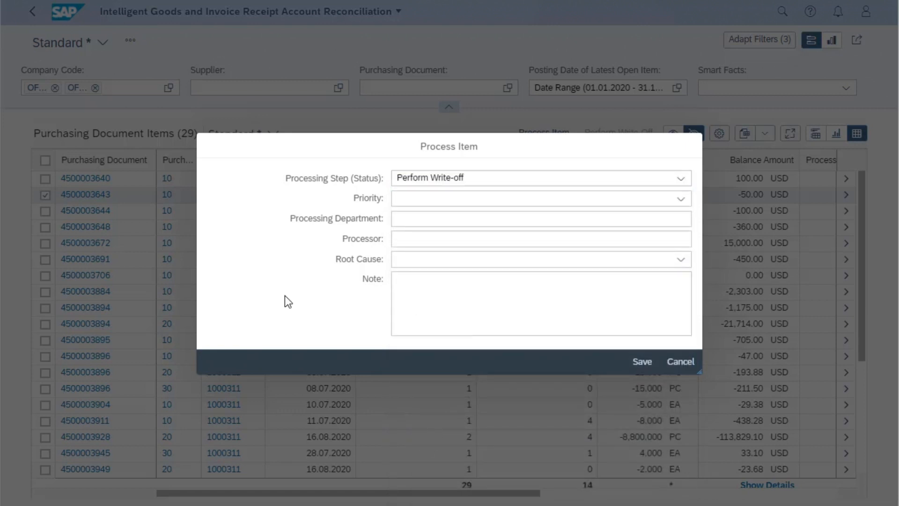
click(641, 362)
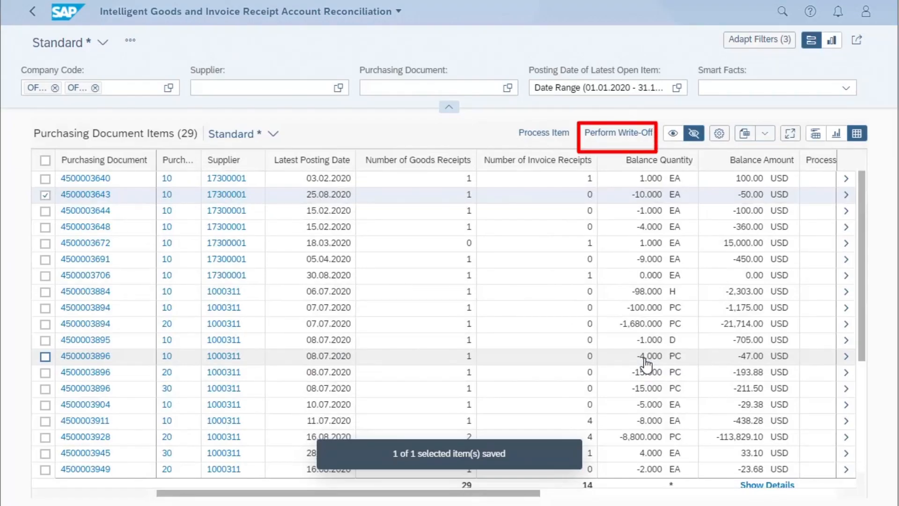
Write off the selected item with posting date 30.08.2020 and open its details
click(620, 136)
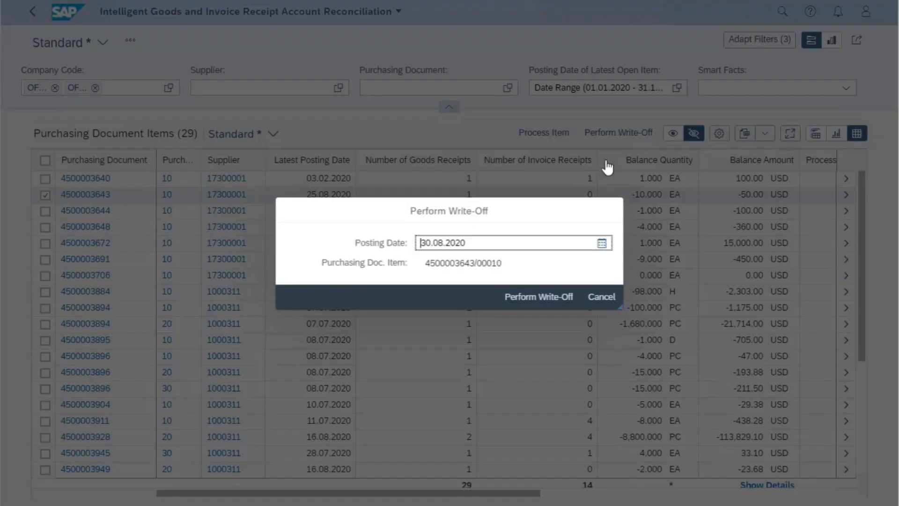
click(549, 297)
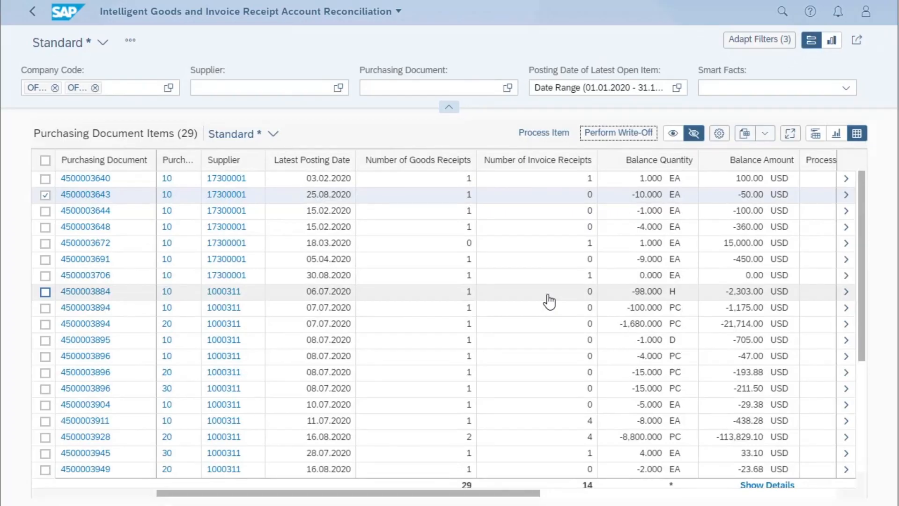
click(846, 197)
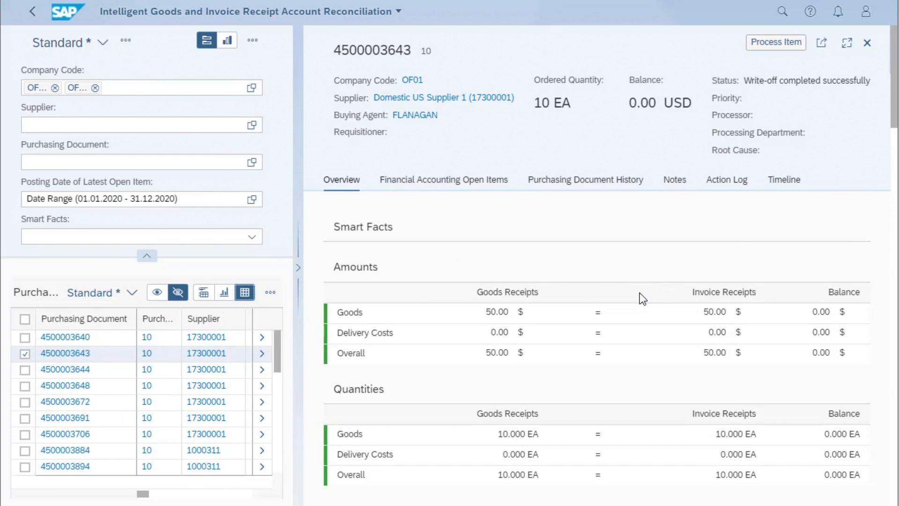
Check the written-off item's open items and expand the account maintenance and goods receipt groups in its purchasing document history
scroll(640, 293, down, 5)
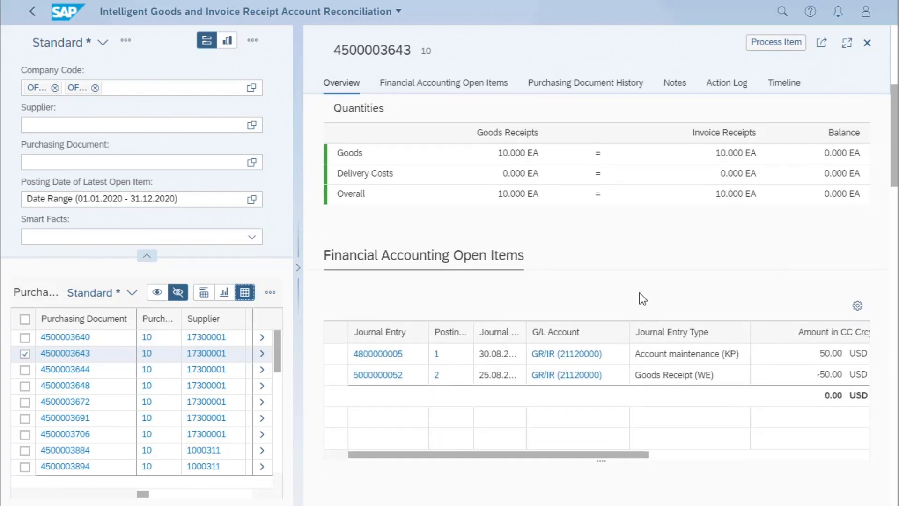
scroll(639, 293, down, 6)
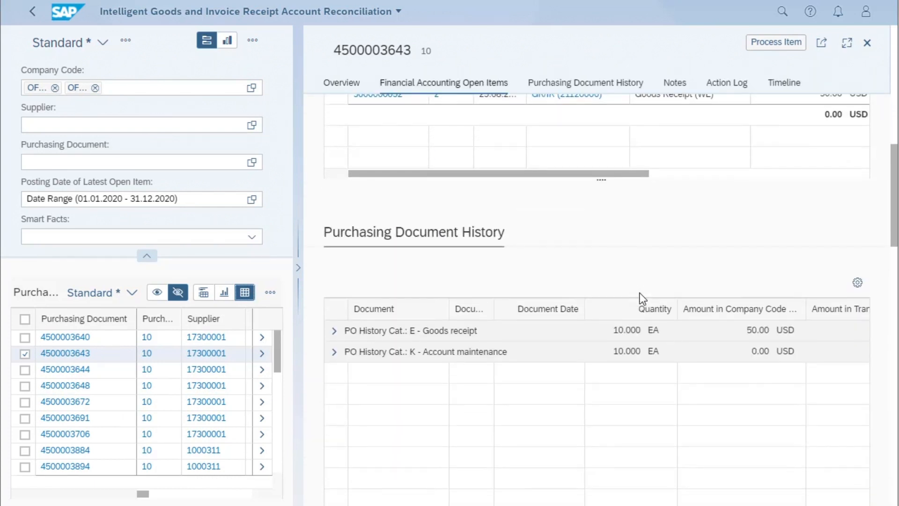
click(334, 351)
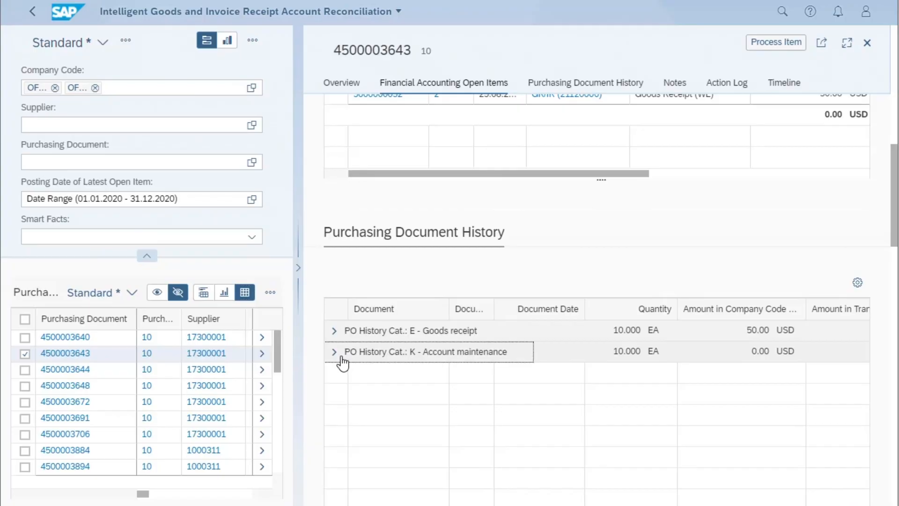
click(333, 331)
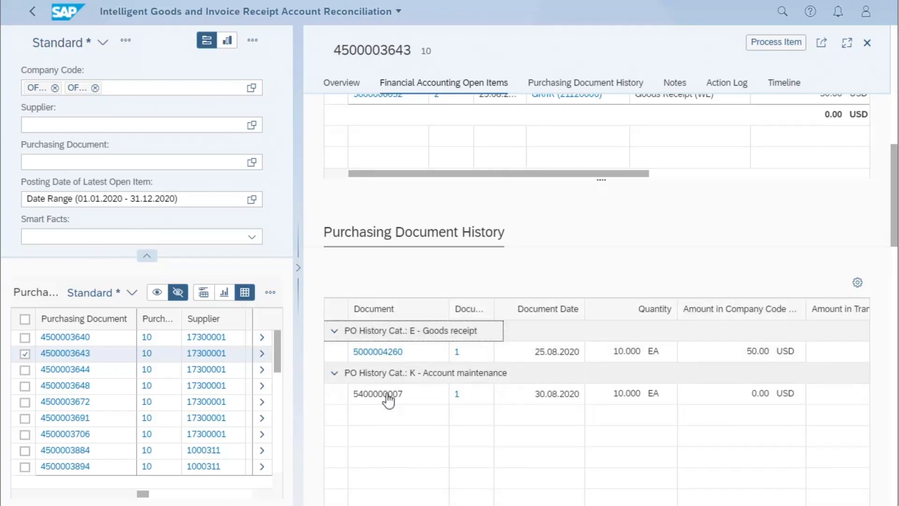
Review the written-off item's action log and timeline down to the earliest entry, and return to the items list
scroll(393, 403, down, 10)
scroll(395, 402, down, 6)
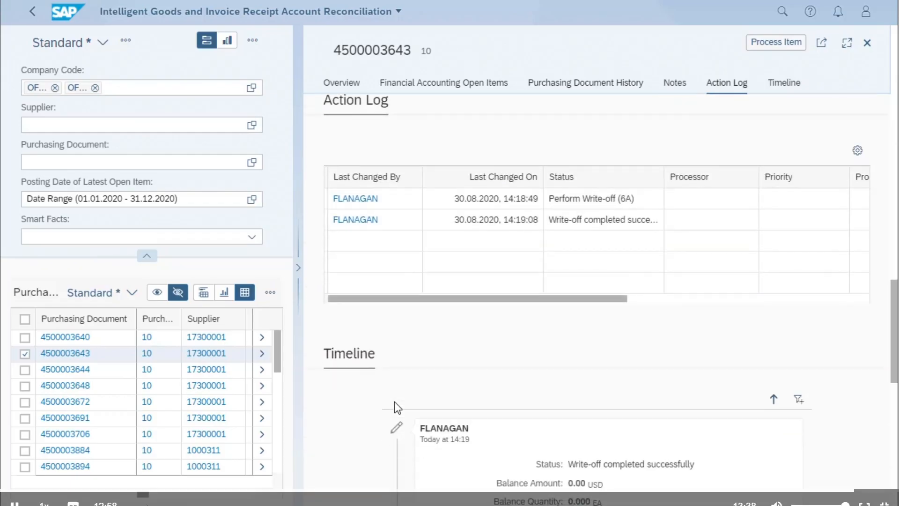
scroll(367, 362, down, 3)
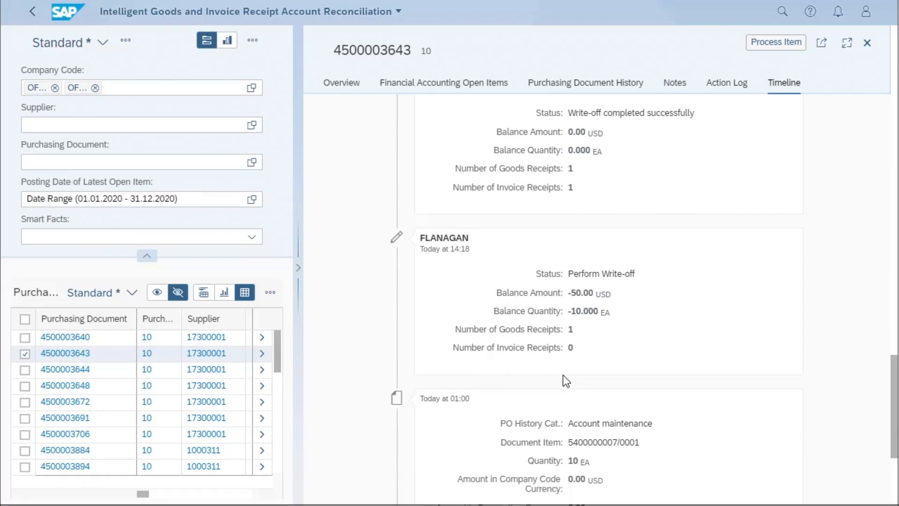
scroll(563, 374, down, 5)
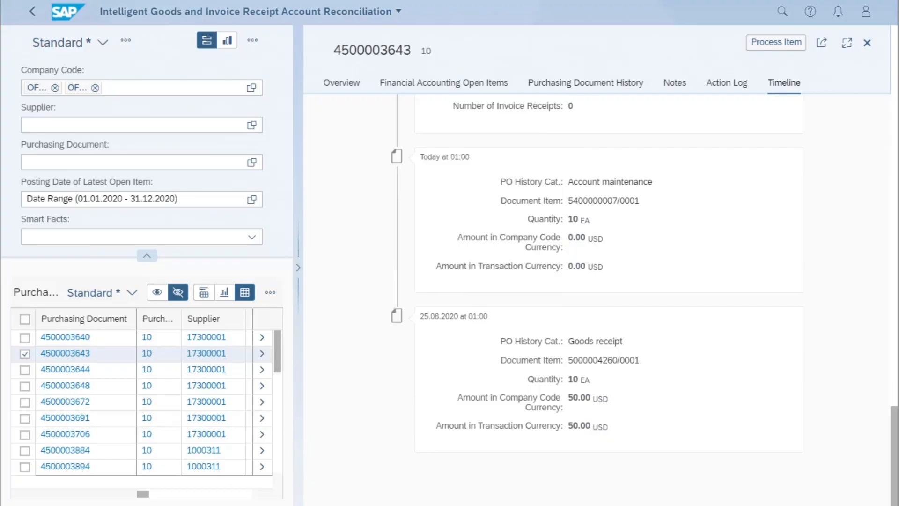
click(32, 12)
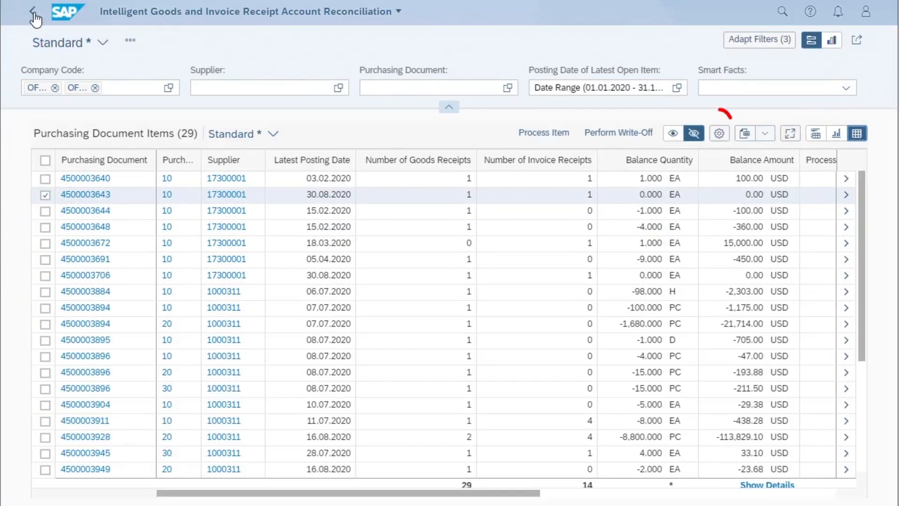
Examine the columns available in the items table's view settings and close them without changes
click(720, 137)
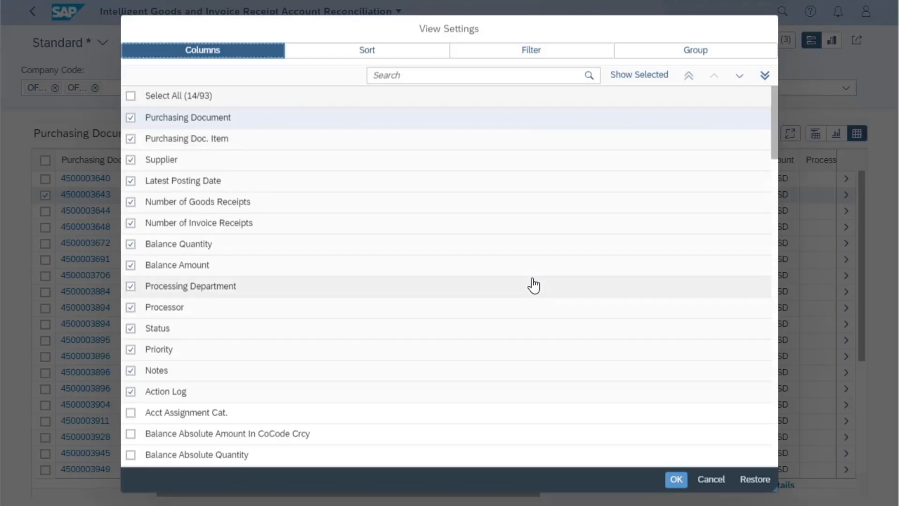
scroll(531, 282, down, 6)
scroll(534, 284, down, 7)
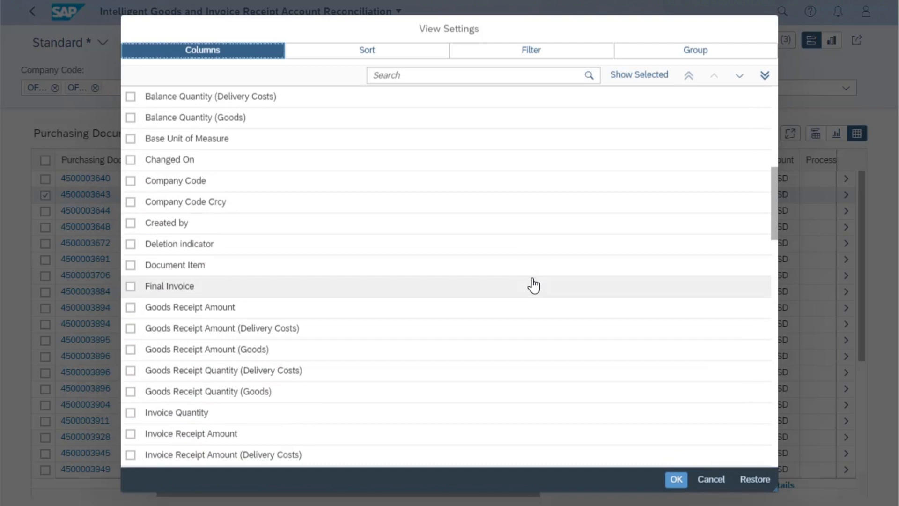
scroll(534, 284, down, 6)
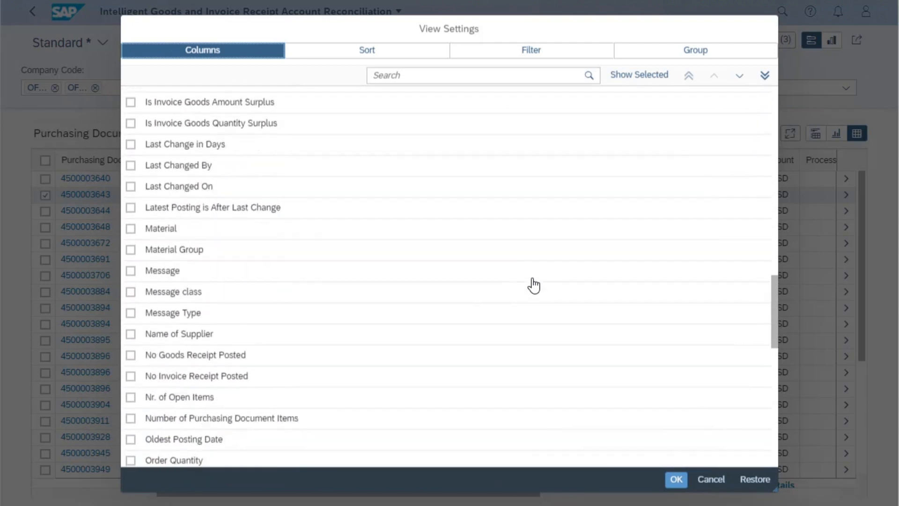
scroll(533, 285, down, 8)
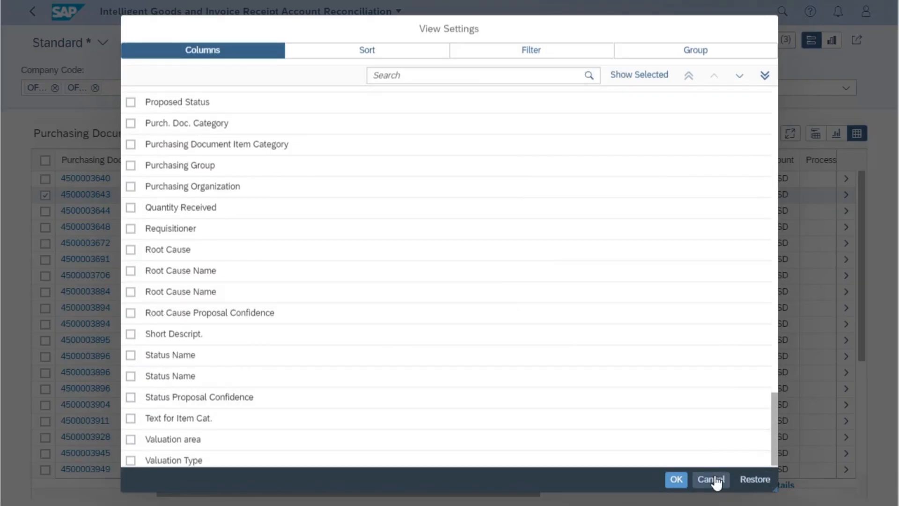
click(711, 479)
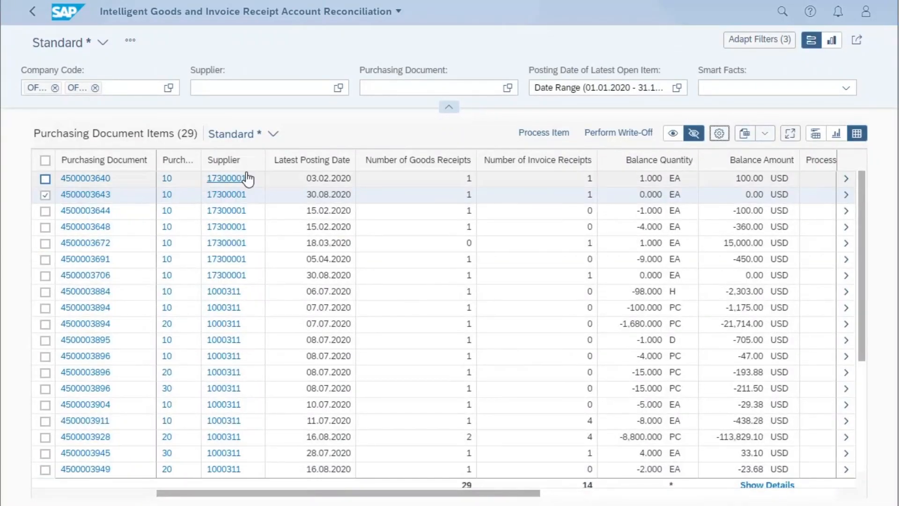
Open the supplier information for the -2,303.00 USD balance item posted on 06.07.2020
click(222, 293)
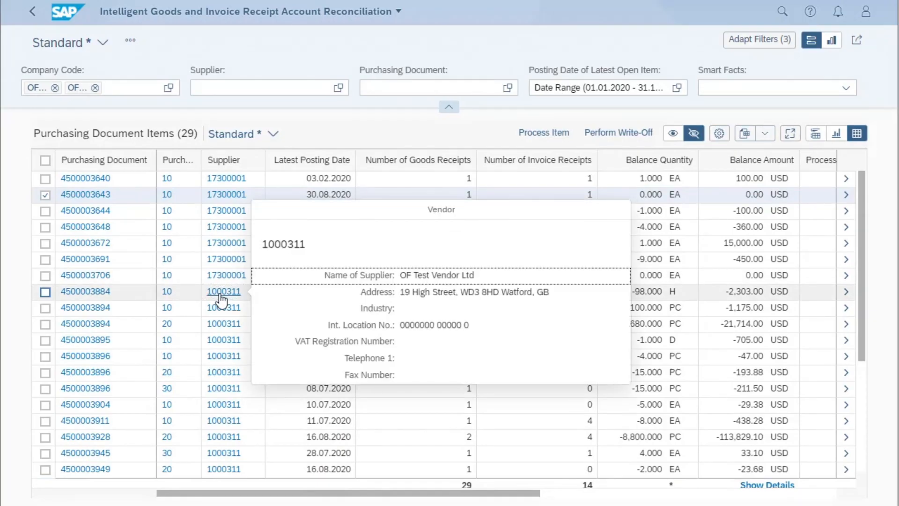